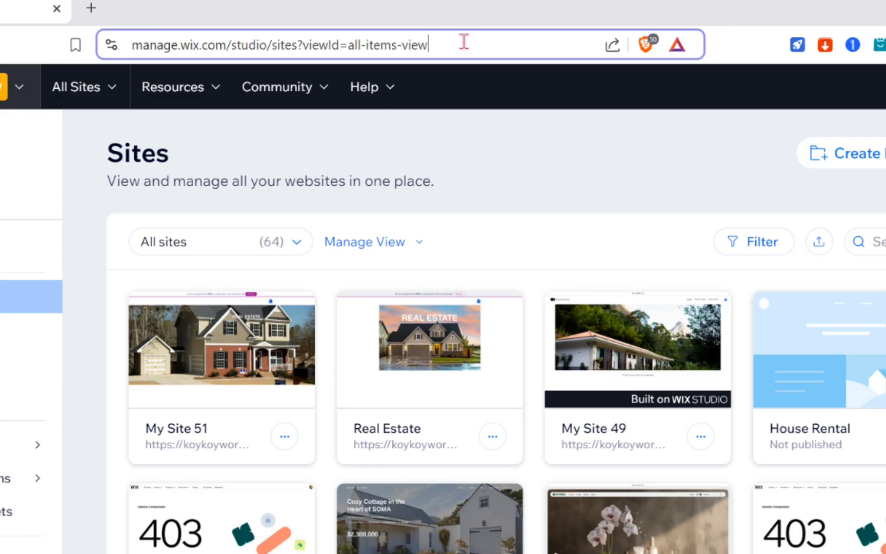
Search the web for "wix studio" and open the official Wix Studio website from the results
{"action": "left_click", "coordinate": [394, 36]}
{"action": "type", "text": "wi"}
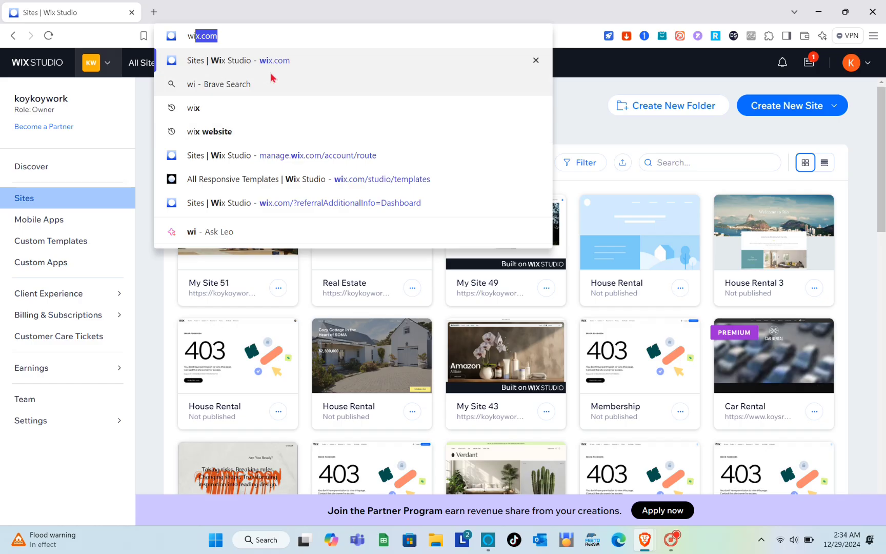
{"action": "type", "text": "x studio"}
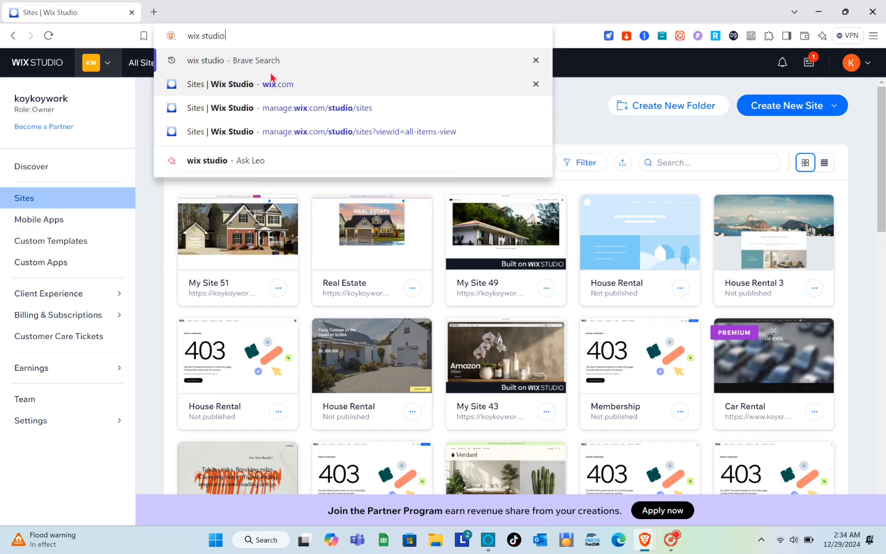
{"action": "key", "text": "Return"}
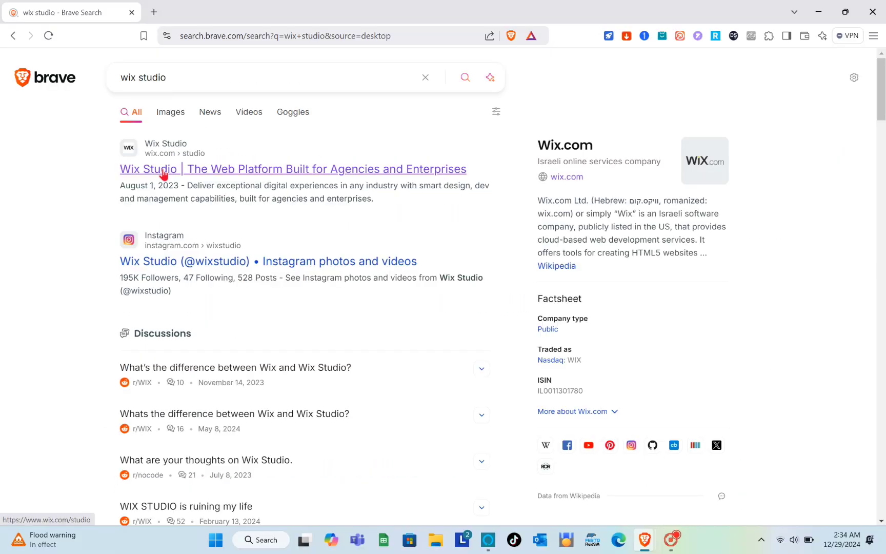
{"action": "left_click", "coordinate": [163, 172]}
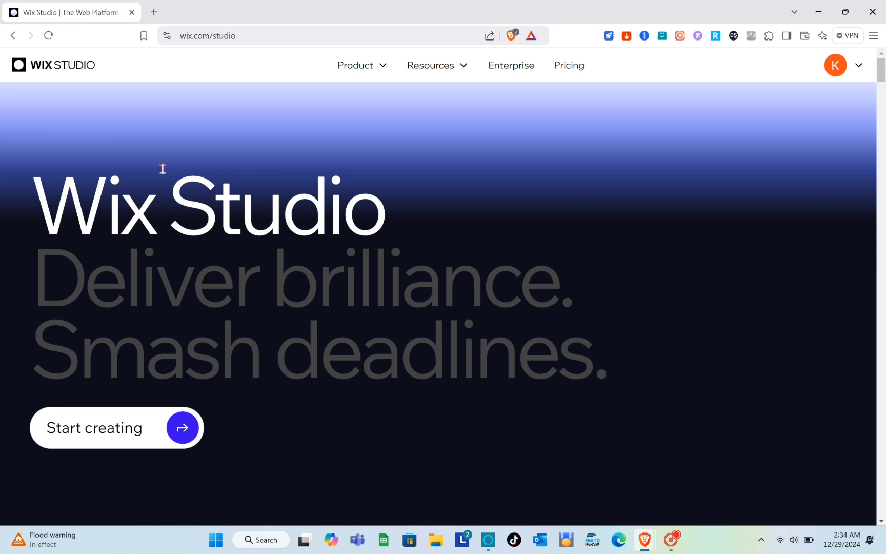
Look through the Wix Studio homepage sections on design, animations, app development, coding and enterprise features
{"action": "scroll", "coordinate": [163, 168], "scroll_direction": "down", "scroll_amount": 5}
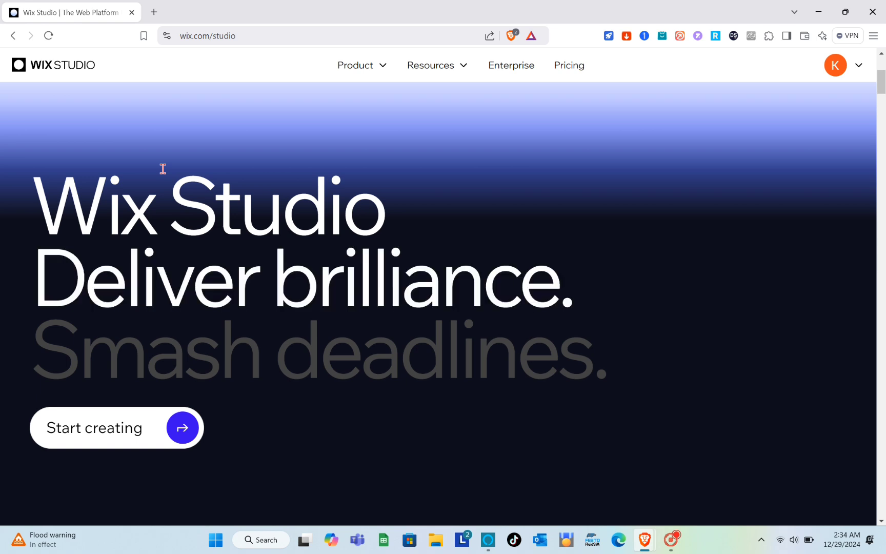
{"action": "scroll", "coordinate": [334, 346], "scroll_direction": "down", "scroll_amount": 8}
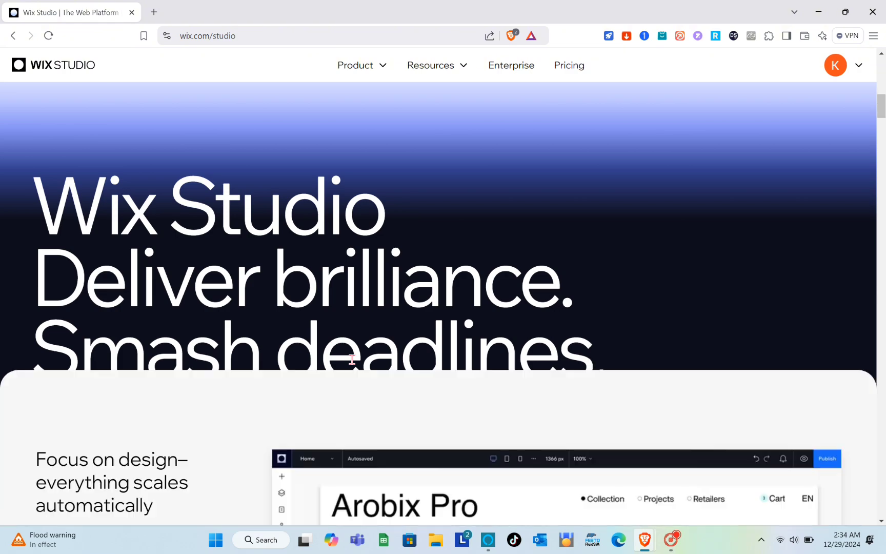
{"action": "scroll", "coordinate": [351, 364], "scroll_direction": "up", "scroll_amount": 3}
{"action": "scroll", "coordinate": [352, 365], "scroll_direction": "down", "scroll_amount": 6}
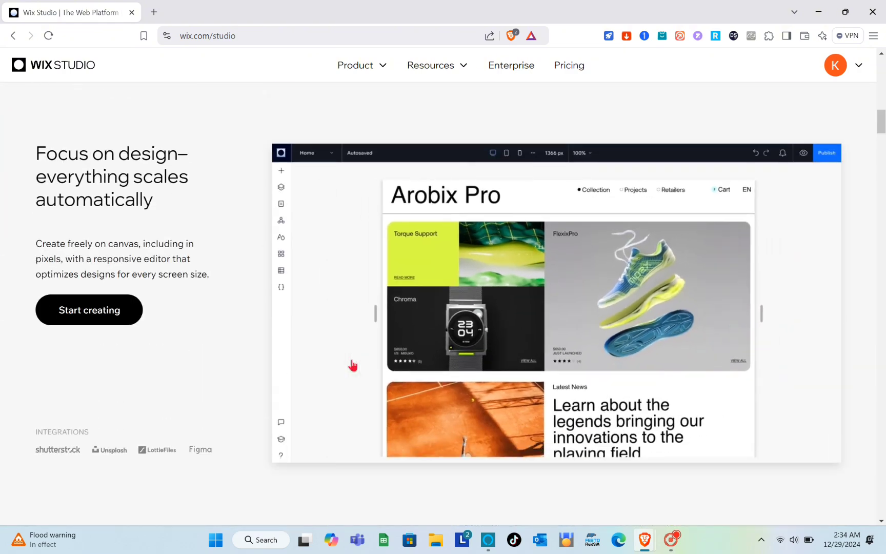
{"action": "scroll", "coordinate": [352, 361], "scroll_direction": "down", "scroll_amount": 2}
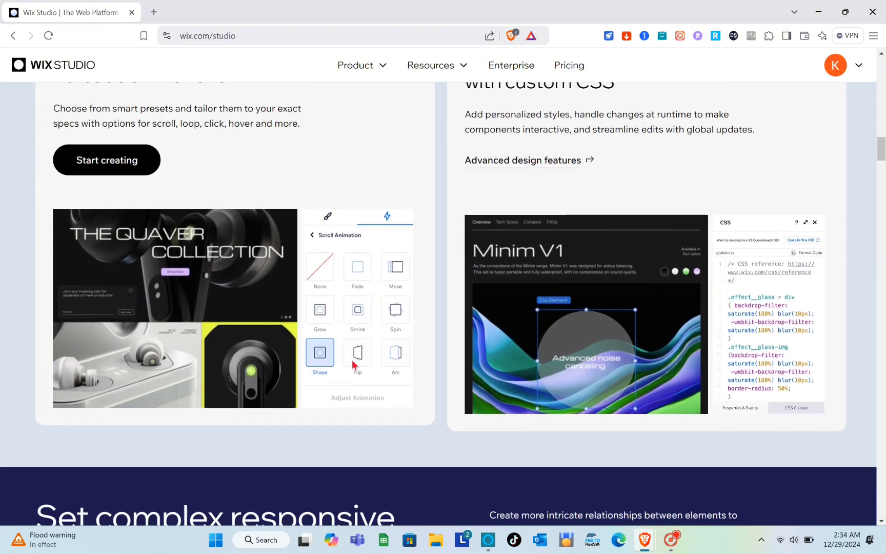
{"action": "scroll", "coordinate": [352, 360], "scroll_direction": "up", "scroll_amount": 3}
{"action": "scroll", "coordinate": [322, 391], "scroll_direction": "down", "scroll_amount": 10}
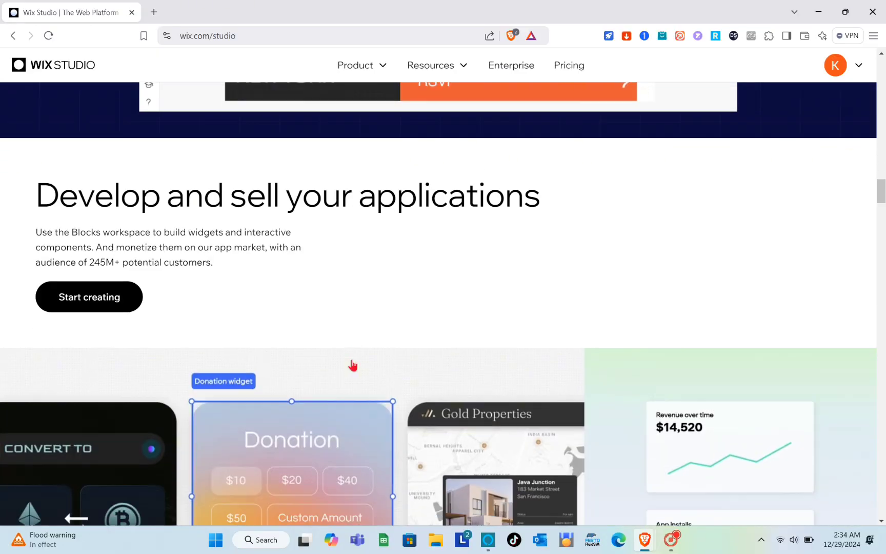
{"action": "scroll", "coordinate": [352, 365], "scroll_direction": "down", "scroll_amount": 15}
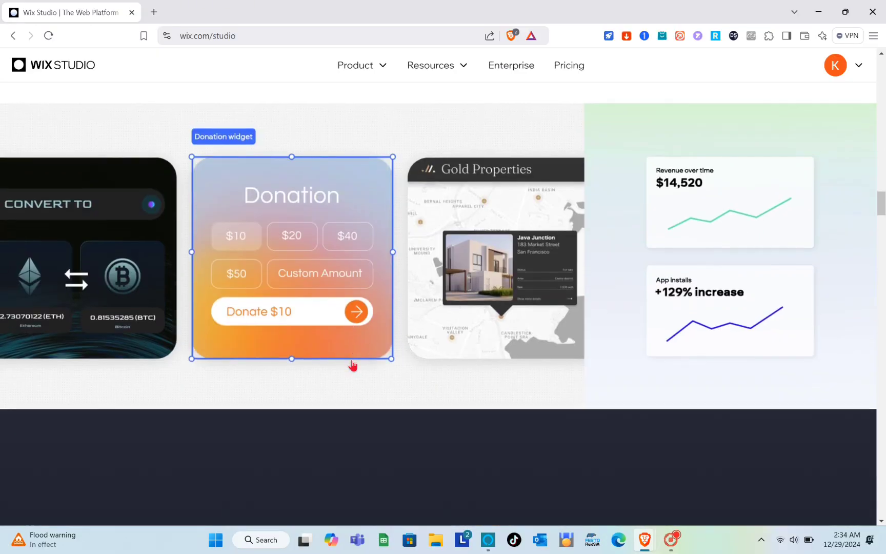
{"action": "scroll", "coordinate": [352, 364], "scroll_direction": "down", "scroll_amount": 9}
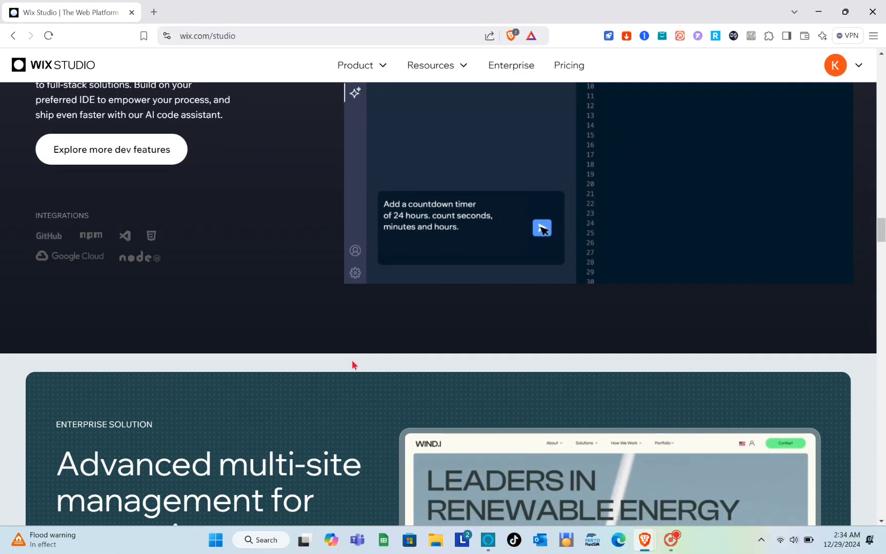
{"action": "scroll", "coordinate": [351, 364], "scroll_direction": "up", "scroll_amount": 20}
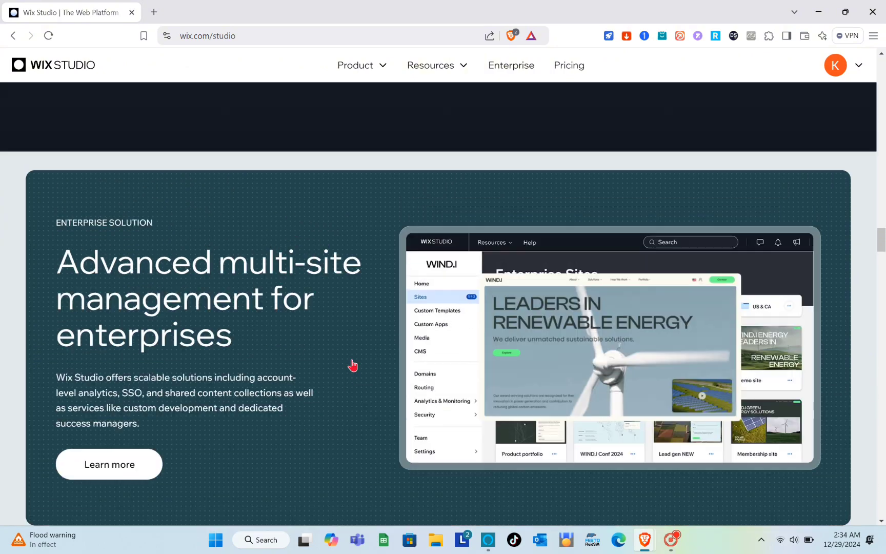
{"action": "scroll", "coordinate": [352, 364], "scroll_direction": "up", "scroll_amount": 20}
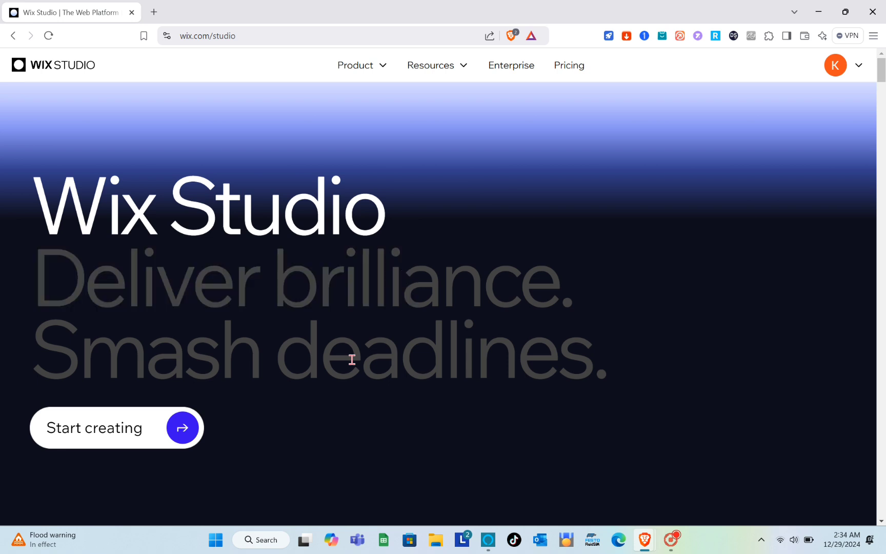
Open the Wix Studio pricing for My Site 49 and compare the Enterprise, Elite, Plus, Standard and Basic plans
{"action": "left_click", "coordinate": [562, 68]}
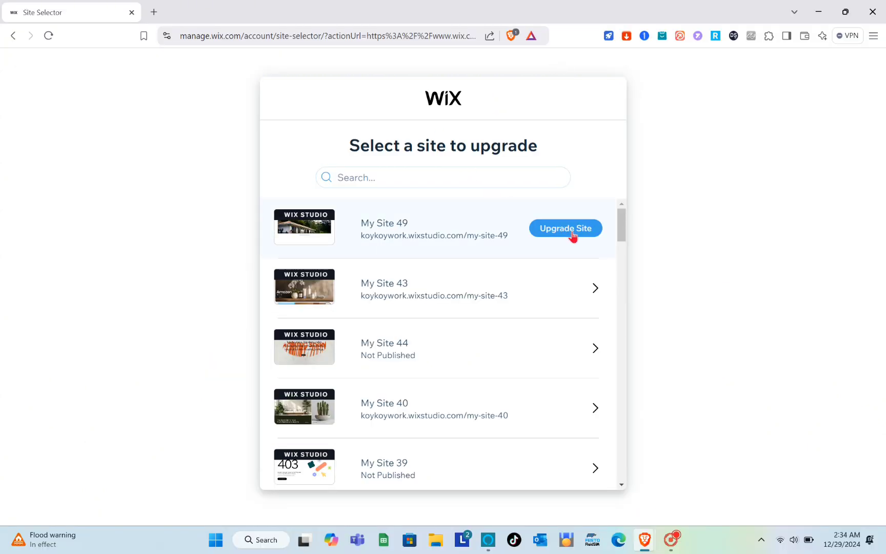
{"action": "left_click", "coordinate": [572, 233]}
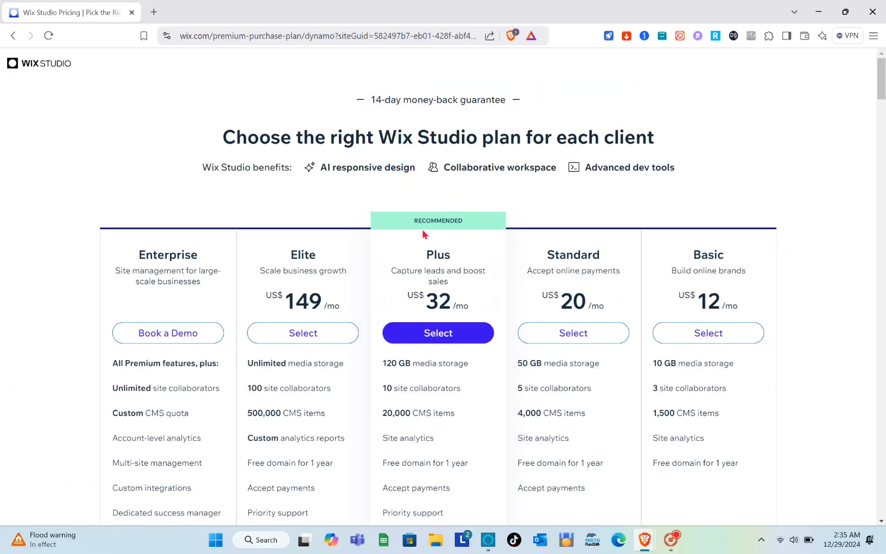
{"action": "scroll", "coordinate": [421, 233], "scroll_direction": "down", "scroll_amount": 3}
{"action": "scroll", "coordinate": [421, 233], "scroll_direction": "up", "scroll_amount": 3}
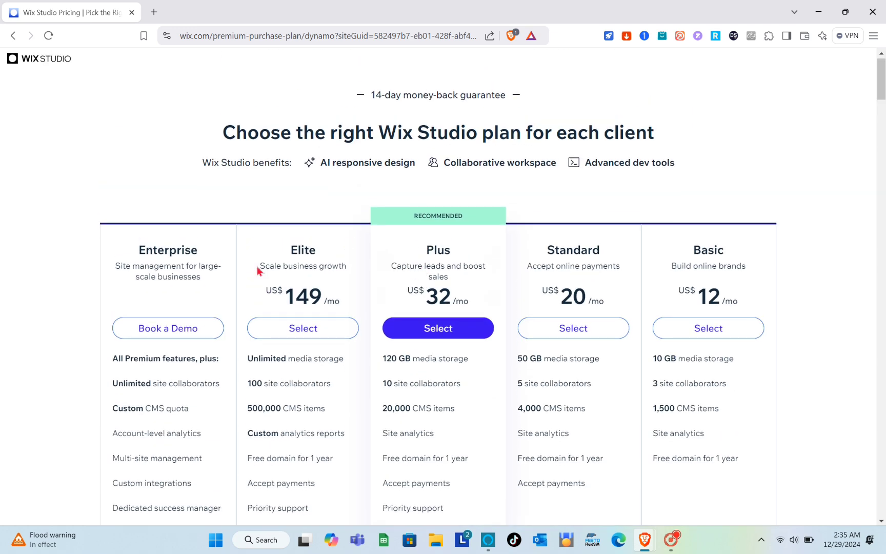
{"action": "scroll", "coordinate": [214, 291], "scroll_direction": "down", "scroll_amount": 2}
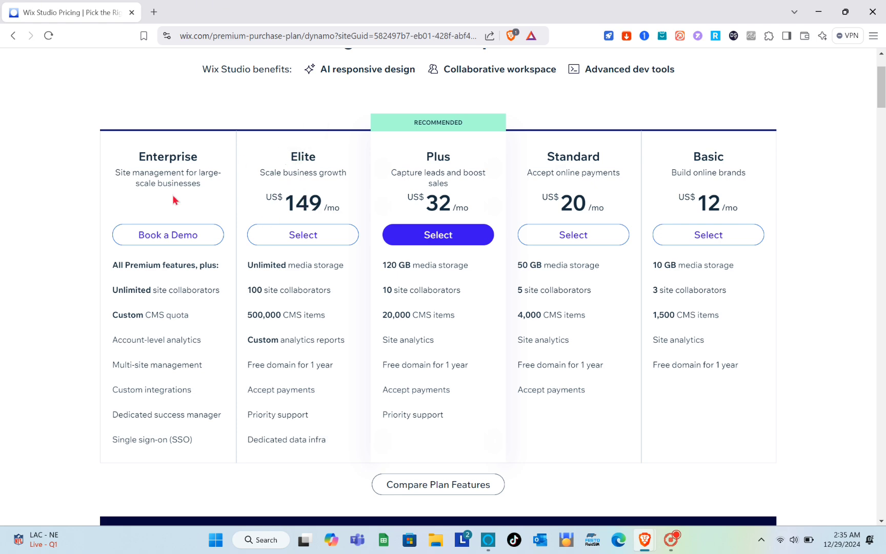
Return to the Wix Studio homepage and open the account's My workspace page
{"action": "key", "text": "alt+Left"}
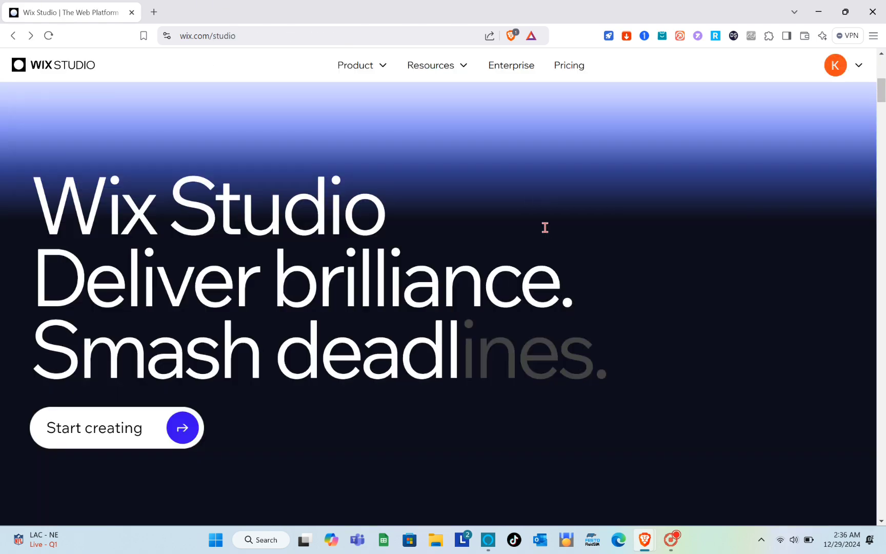
{"action": "scroll", "coordinate": [545, 227], "scroll_direction": "down", "scroll_amount": 5}
{"action": "scroll", "coordinate": [508, 320], "scroll_direction": "up", "scroll_amount": 6}
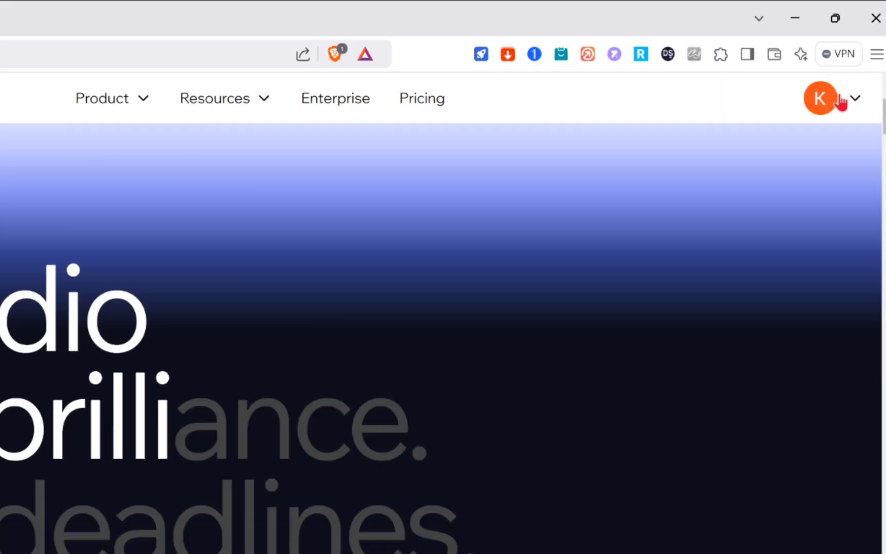
{"action": "left_click", "coordinate": [849, 67]}
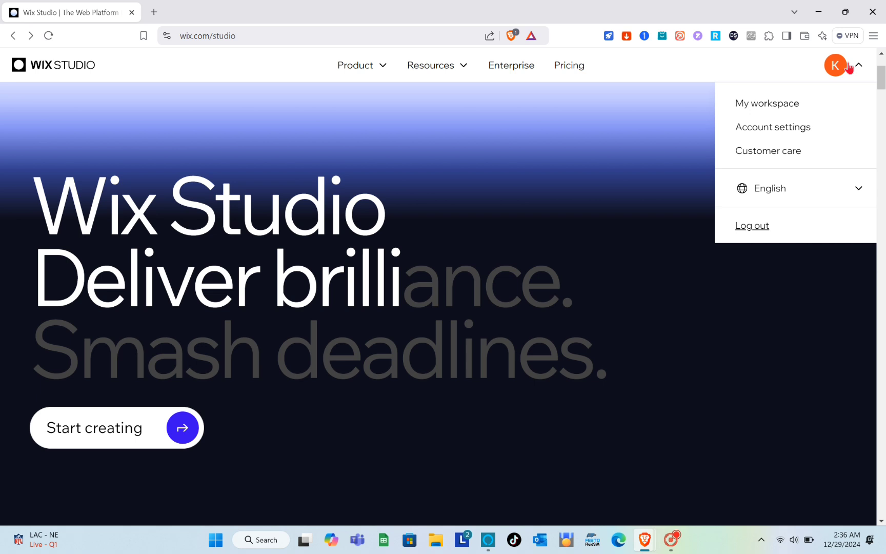
{"action": "left_click", "coordinate": [753, 109]}
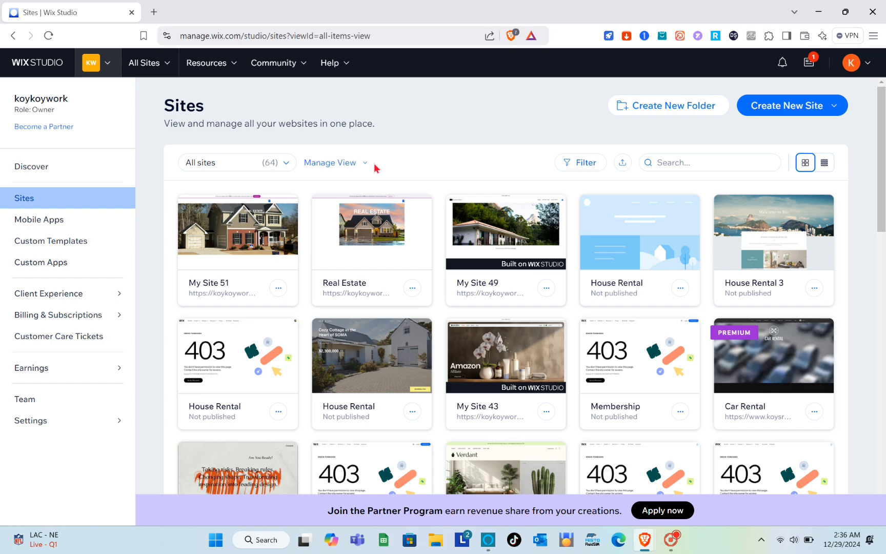
Look over the existing sites and open the Studio template gallery for a new site
{"action": "scroll", "coordinate": [365, 296], "scroll_direction": "down", "scroll_amount": 8}
{"action": "scroll", "coordinate": [372, 322], "scroll_direction": "up", "scroll_amount": 3}
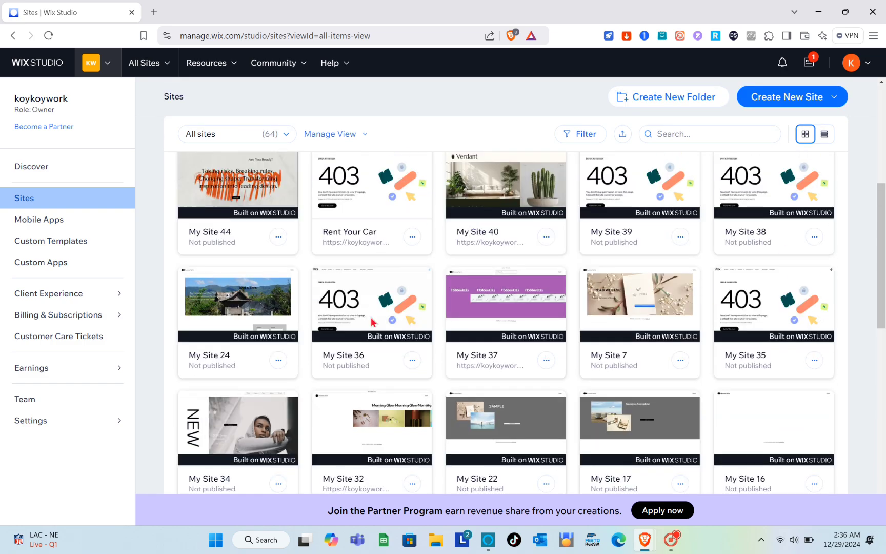
{"action": "scroll", "coordinate": [372, 322], "scroll_direction": "up", "scroll_amount": 5}
{"action": "scroll", "coordinate": [373, 322], "scroll_direction": "down", "scroll_amount": 10}
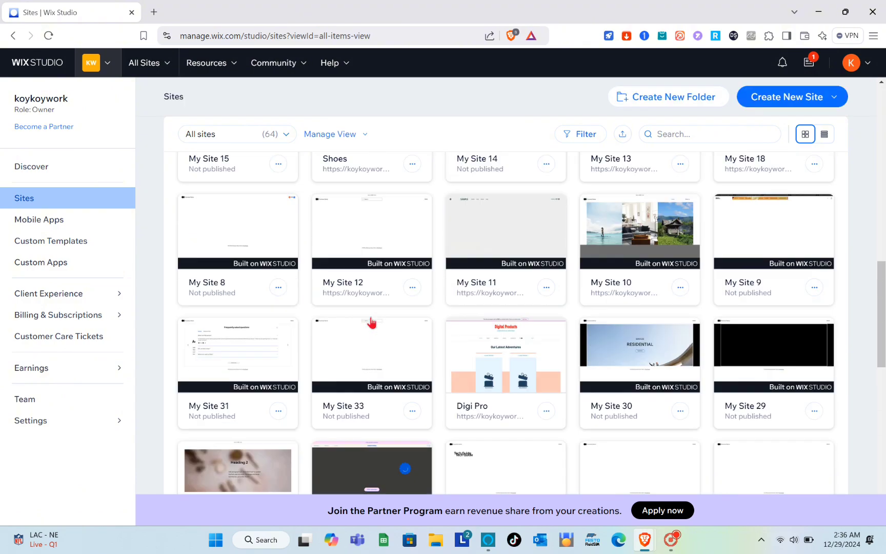
{"action": "scroll", "coordinate": [371, 322], "scroll_direction": "up", "scroll_amount": 10}
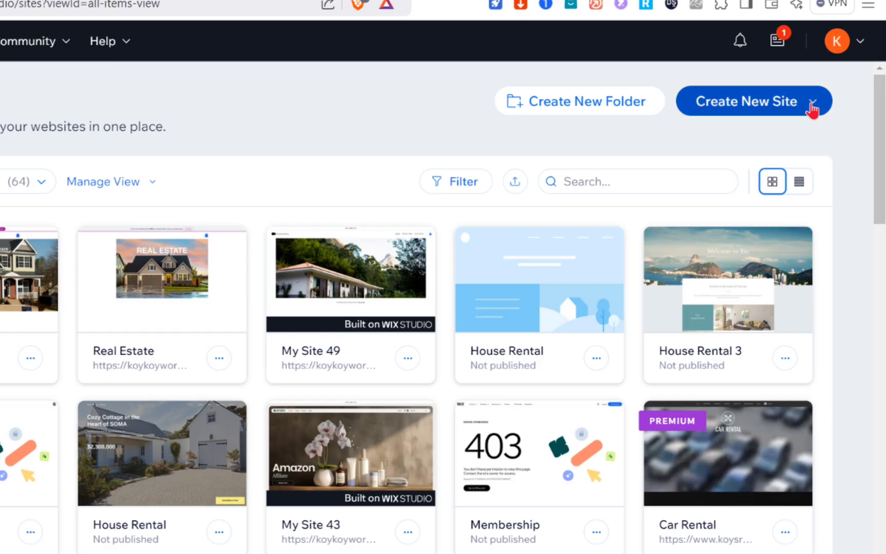
{"action": "left_click", "coordinate": [811, 104]}
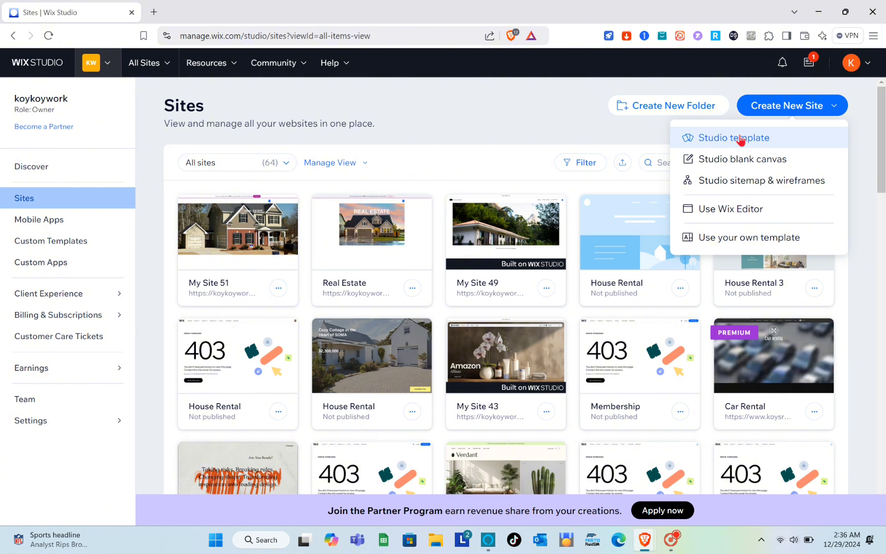
{"action": "left_click", "coordinate": [740, 138]}
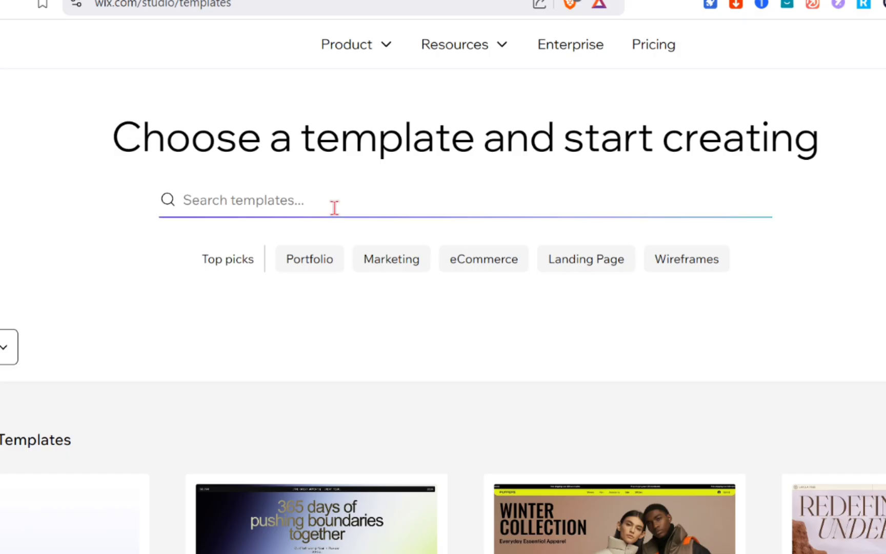
Search the template gallery for "party rental", look over the matching templates, and return to the full gallery
{"action": "scroll", "coordinate": [347, 179], "scroll_direction": "down", "scroll_amount": 2}
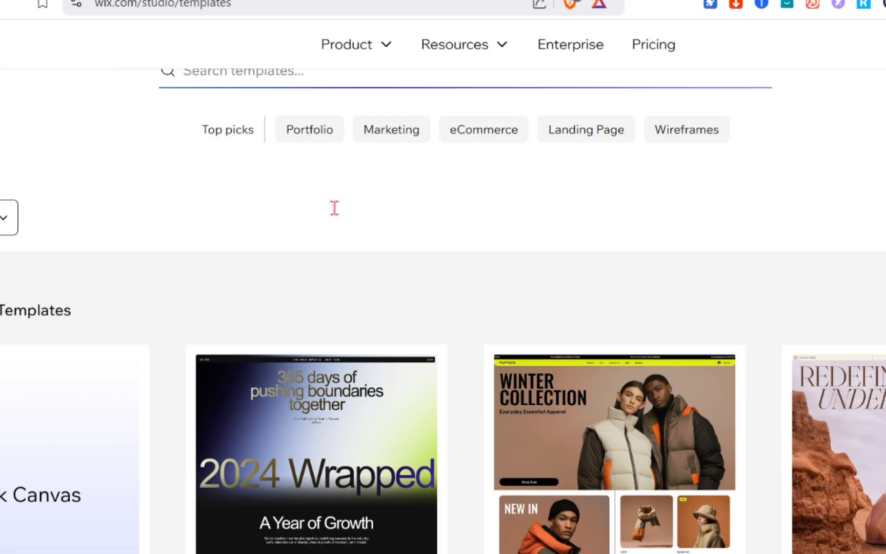
{"action": "scroll", "coordinate": [333, 207], "scroll_direction": "down", "scroll_amount": 1}
{"action": "scroll", "coordinate": [333, 207], "scroll_direction": "up", "scroll_amount": 3}
{"action": "left_click", "coordinate": [280, 201]}
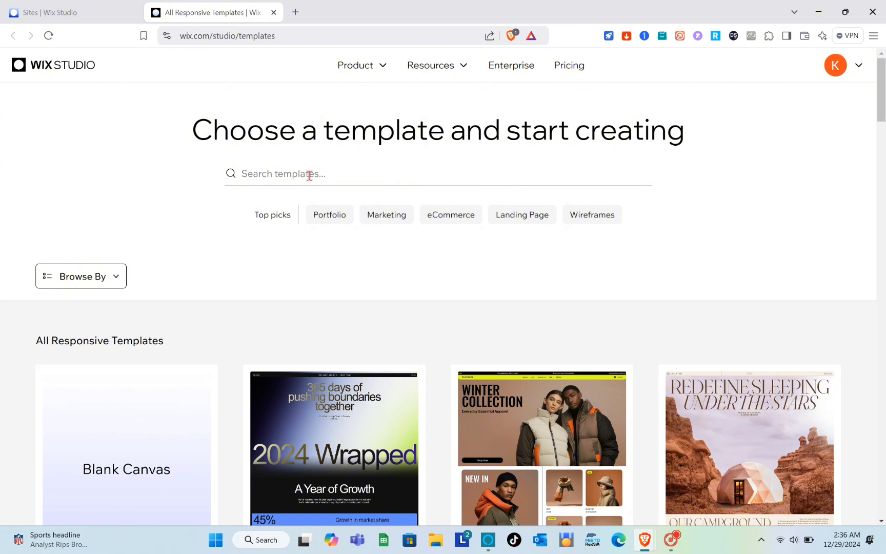
{"action": "type", "text": "party rental"}
{"action": "key", "text": "Return"}
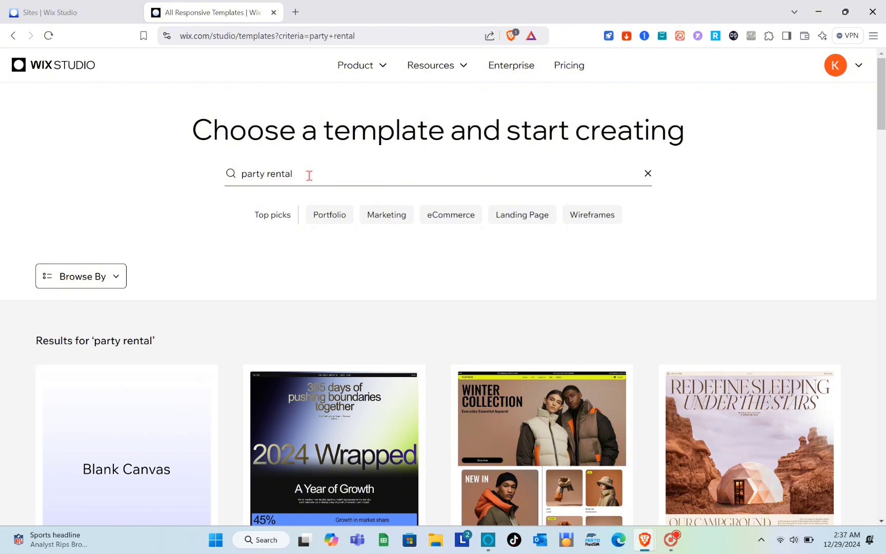
{"action": "scroll", "coordinate": [300, 280], "scroll_direction": "down", "scroll_amount": 4}
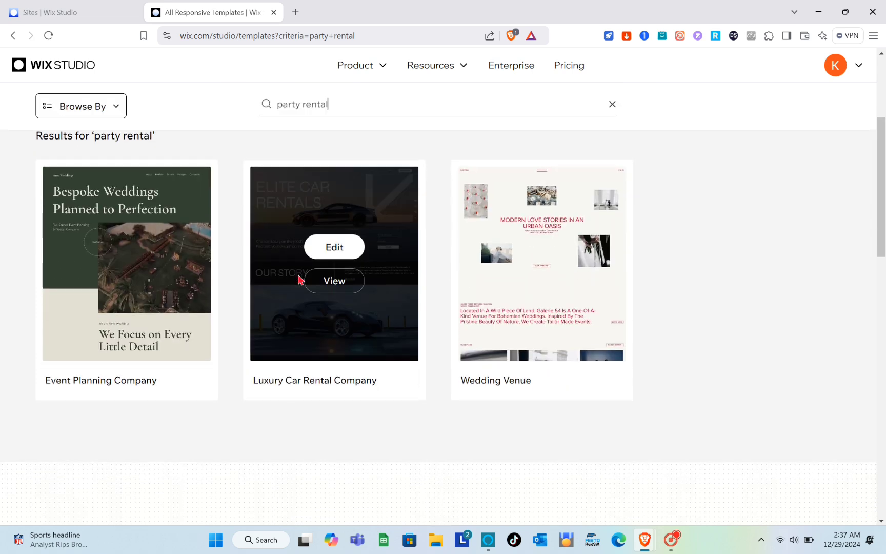
{"action": "scroll", "coordinate": [300, 280], "scroll_direction": "up", "scroll_amount": 4}
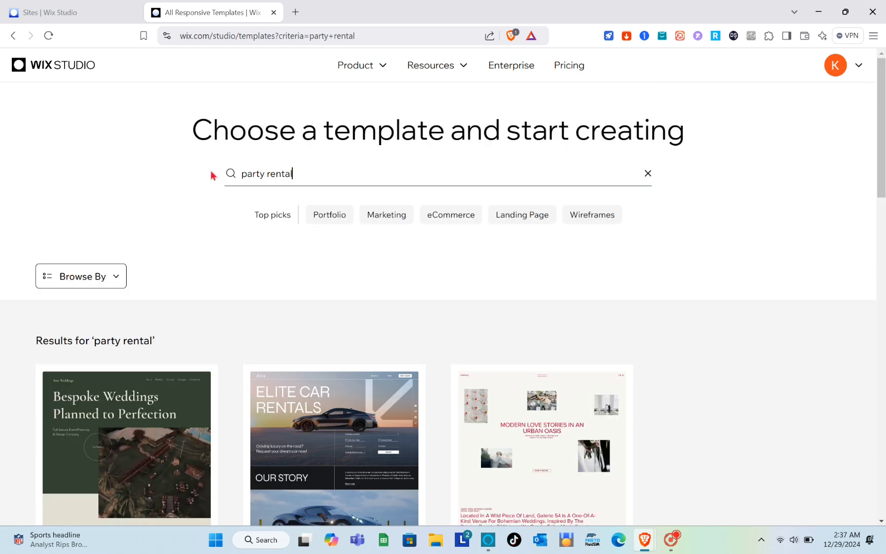
{"action": "left_click", "coordinate": [14, 35]}
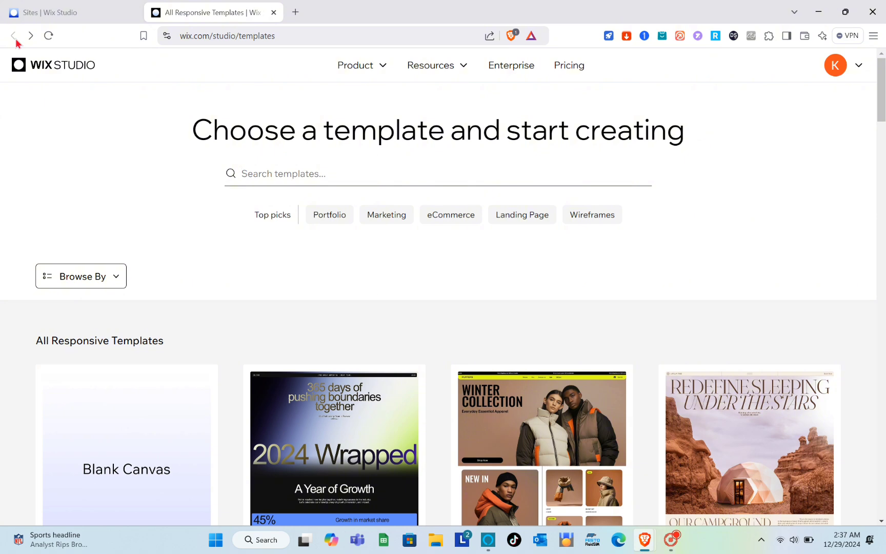
Go back to the Sites dashboard and start creating a new site with the Wix Editor
{"action": "left_click", "coordinate": [63, 19]}
{"action": "left_click", "coordinate": [813, 108]}
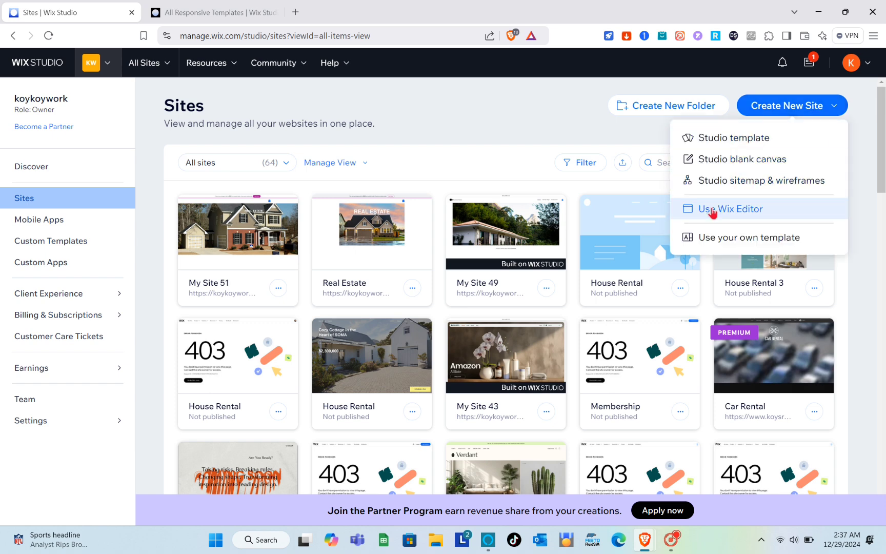
{"action": "left_click", "coordinate": [712, 211]}
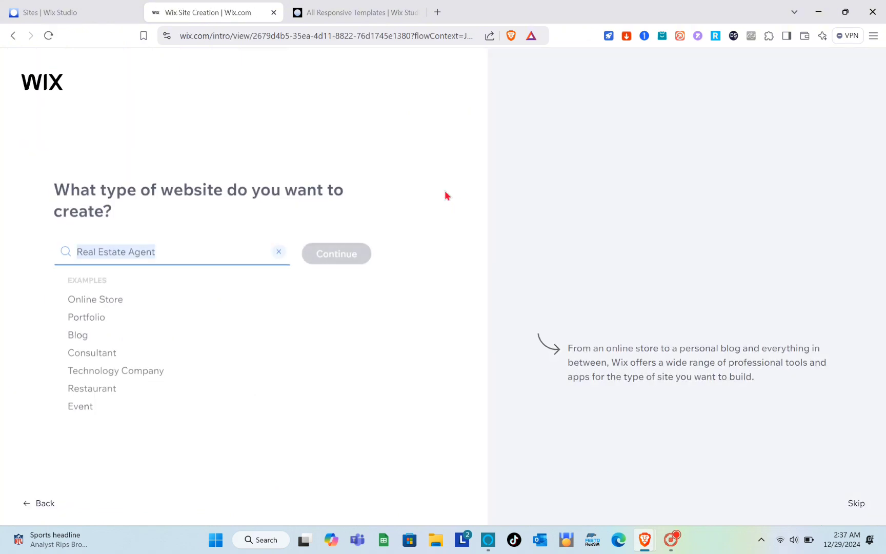
Choose Party Rental Company as the type of website and continue to the store setup
{"action": "left_click", "coordinate": [278, 244]}
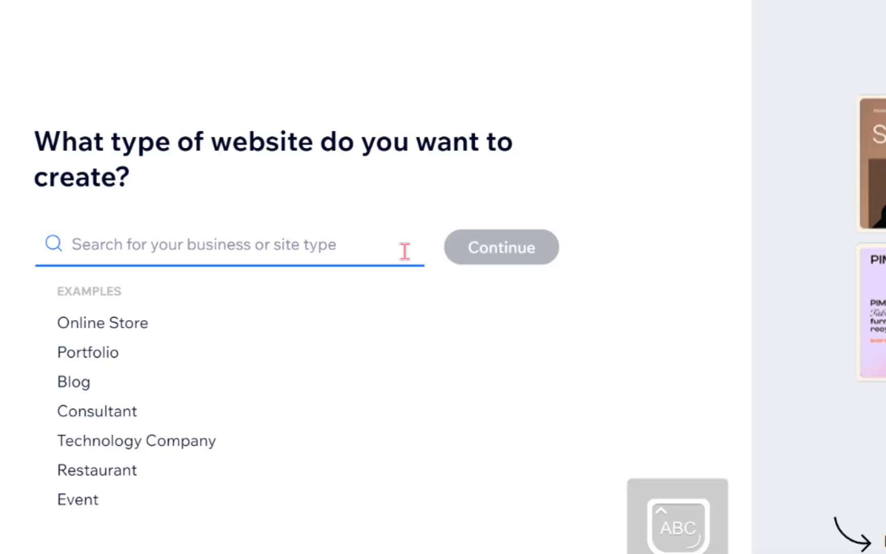
{"action": "type", "text": "Ra"}
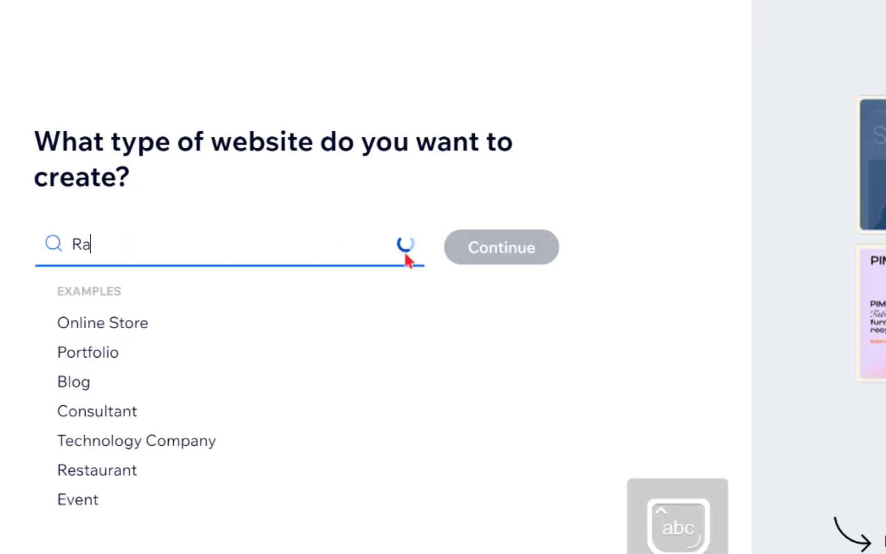
{"action": "key", "text": "BackSpace"}
{"action": "key", "text": "BackSpace"}
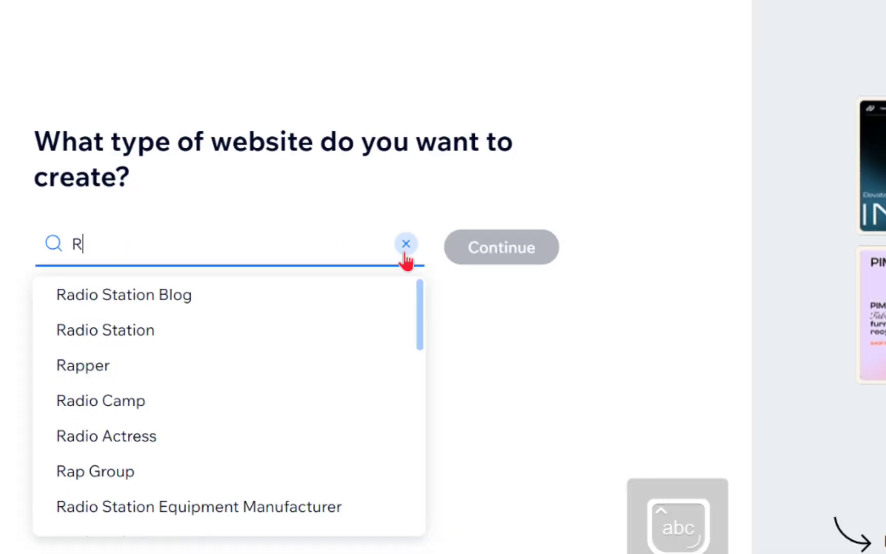
{"action": "type", "text": "Party Re"}
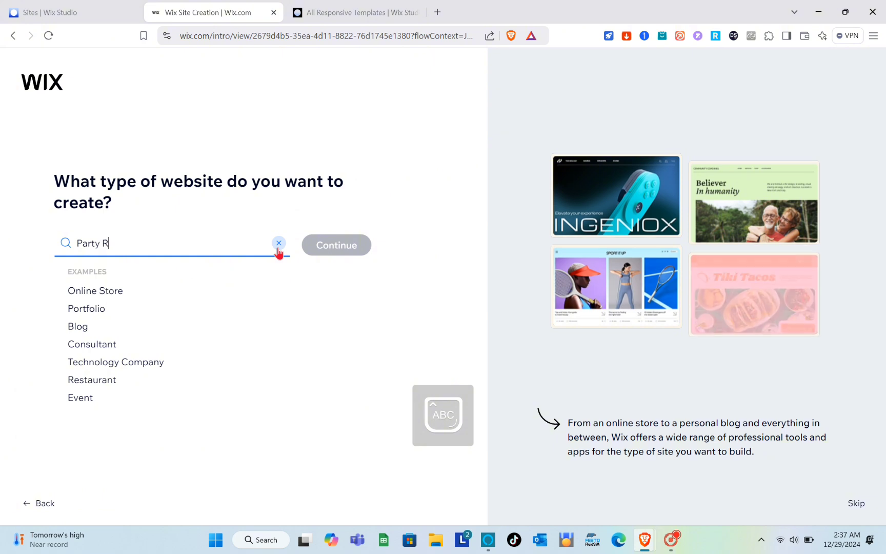
{"action": "type", "text": "ntal"}
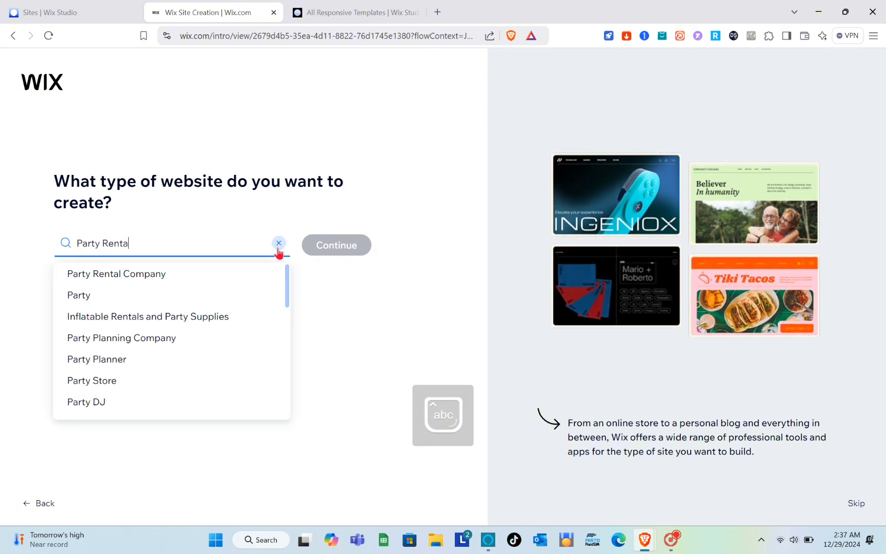
{"action": "left_click", "coordinate": [214, 286]}
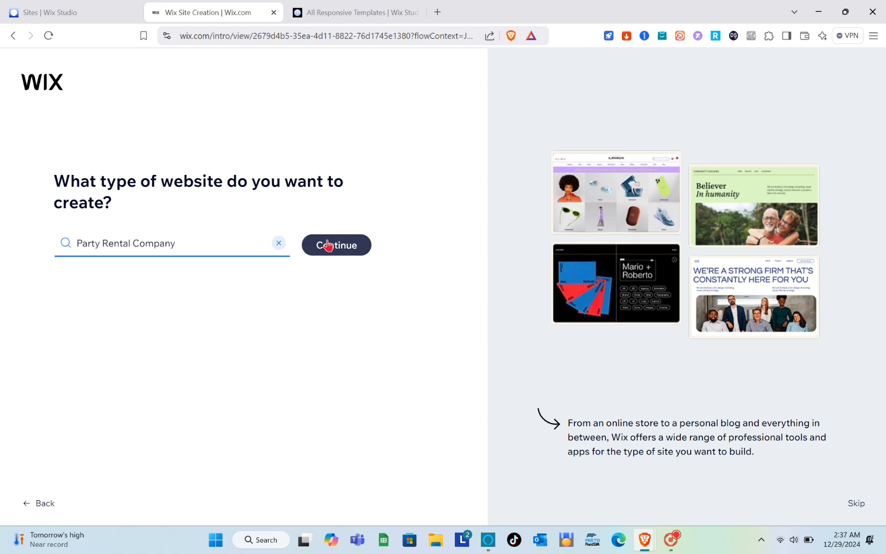
{"action": "left_click", "coordinate": [330, 247]}
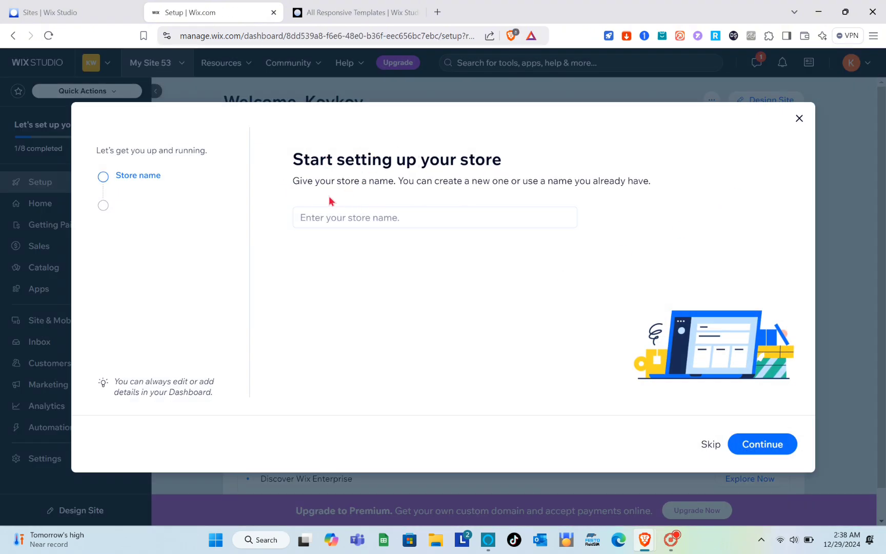
Name the store "Party Rental" and continue the setup
{"action": "left_click", "coordinate": [424, 216]}
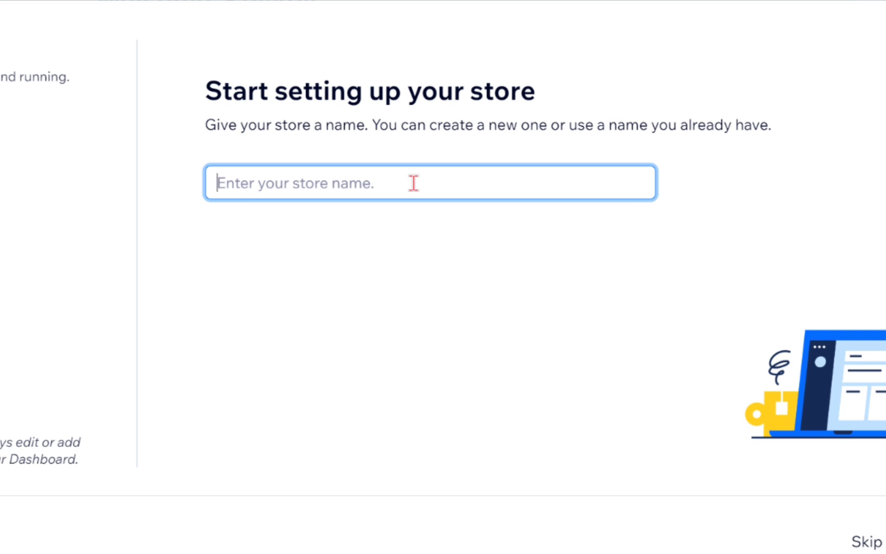
{"action": "type", "text": "Party R"}
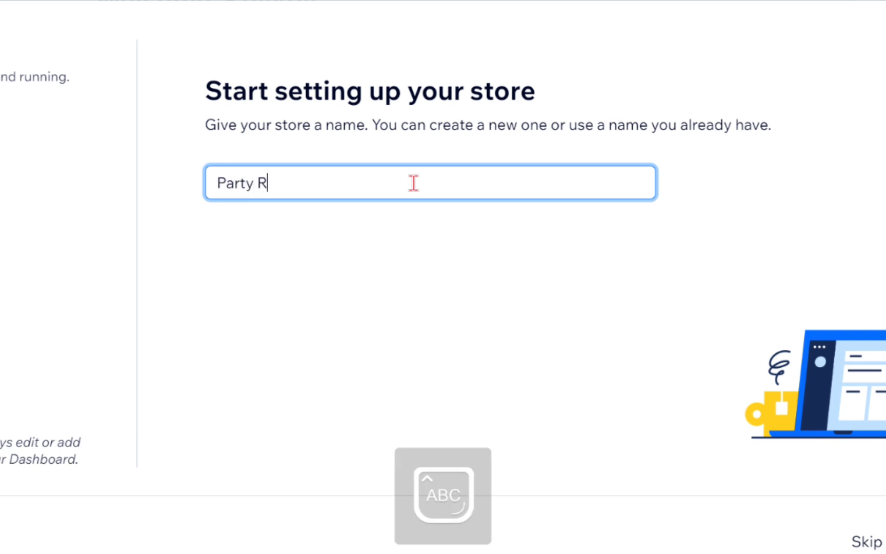
{"action": "type", "text": "ental"}
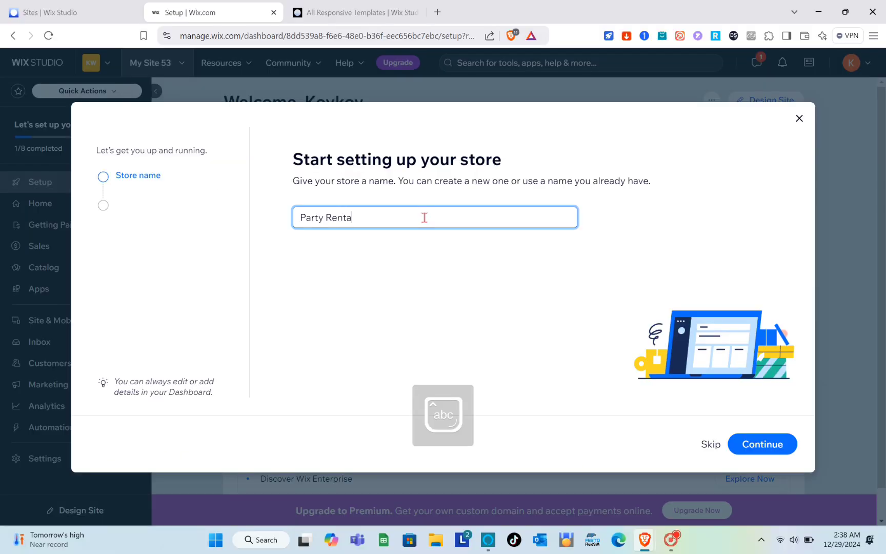
{"action": "left_click", "coordinate": [757, 451]}
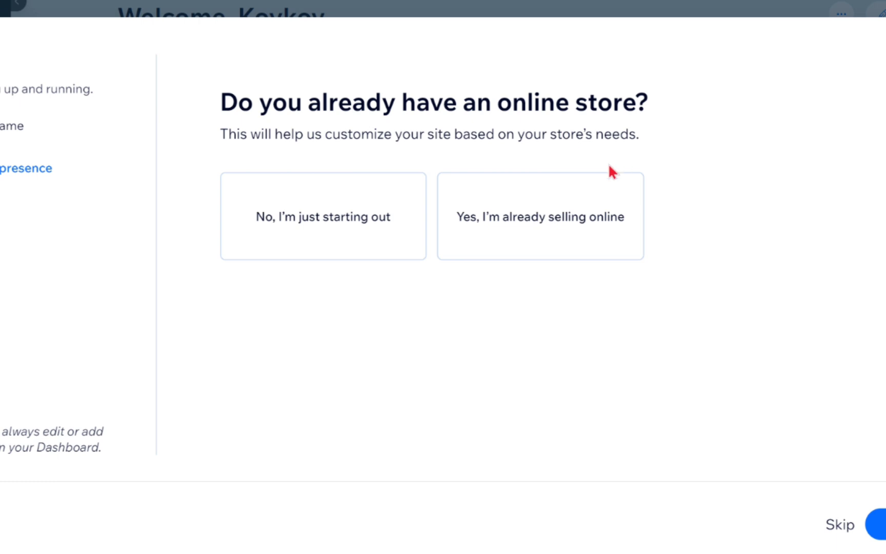
Answer that the online store is just starting out and select Services as the kind of products sold
{"action": "left_click", "coordinate": [356, 230]}
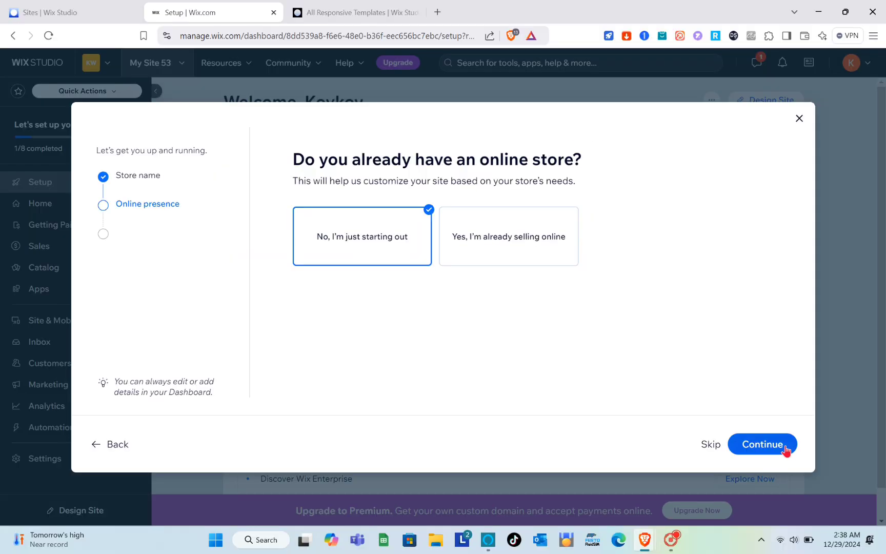
{"action": "left_click", "coordinate": [785, 447]}
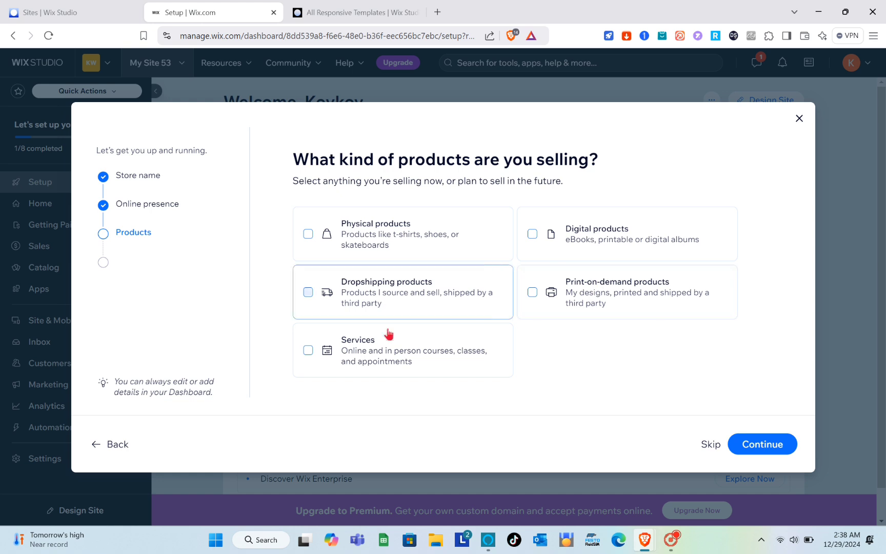
{"action": "left_click", "coordinate": [366, 344]}
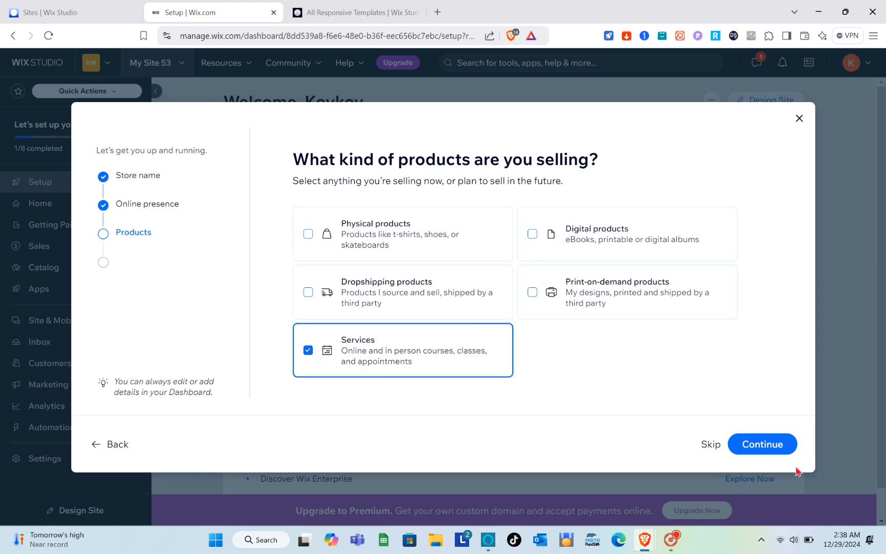
{"action": "left_click", "coordinate": [783, 445]}
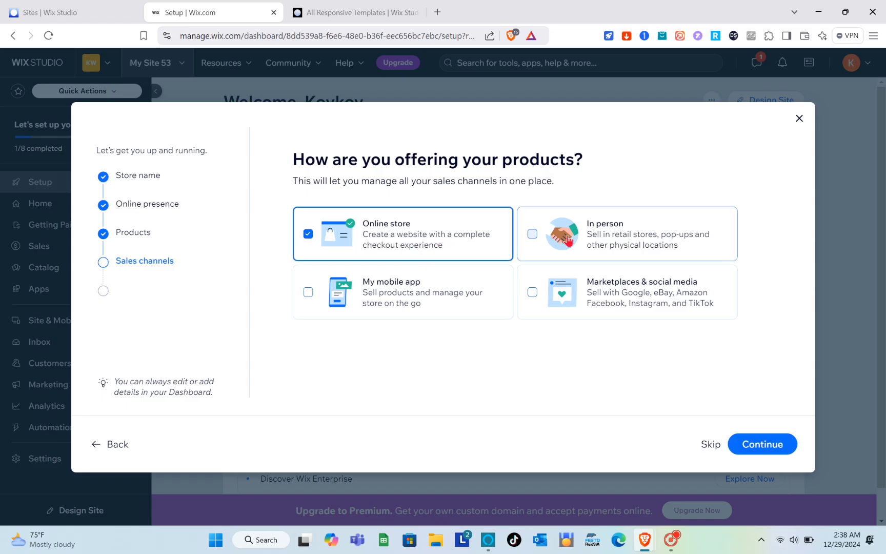
Set In person as the only sales channel by deselecting Online store, and continue to the dashboard
{"action": "left_click", "coordinate": [568, 239]}
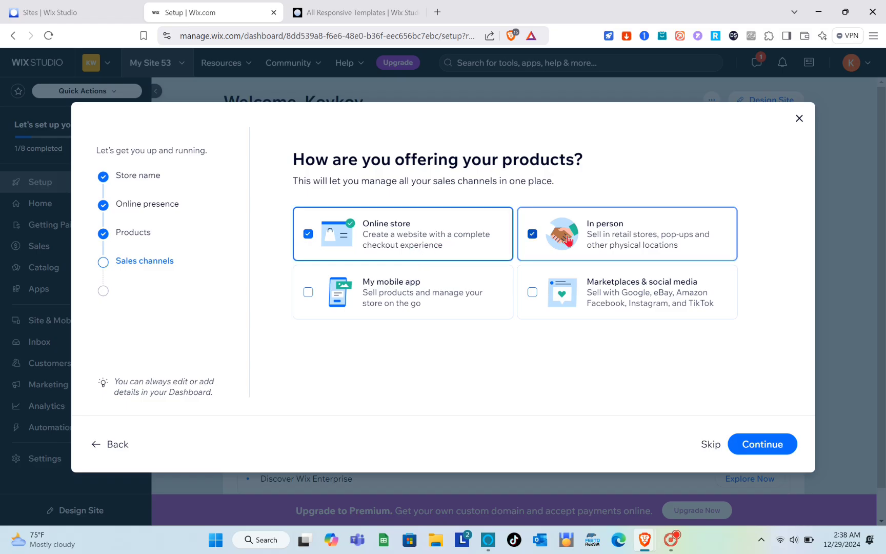
{"action": "left_click", "coordinate": [447, 236]}
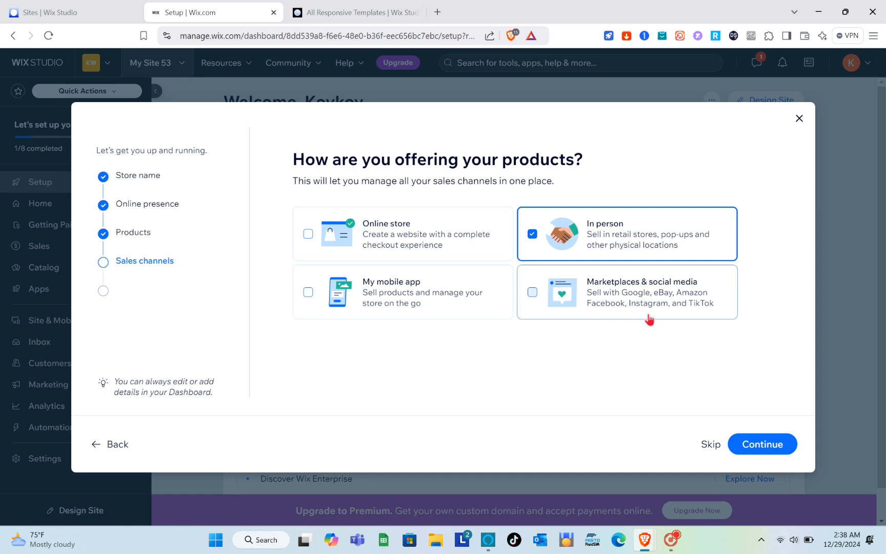
{"action": "left_click", "coordinate": [764, 447]}
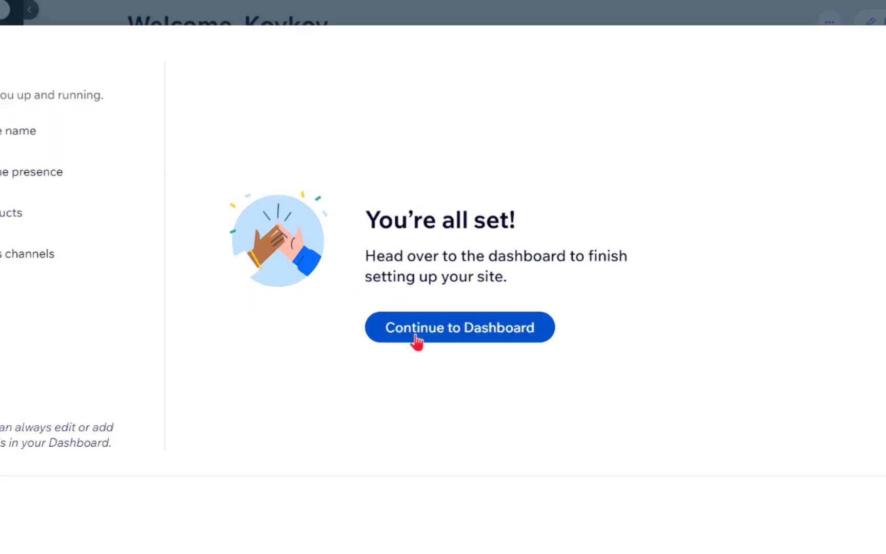
{"action": "left_click", "coordinate": [418, 338]}
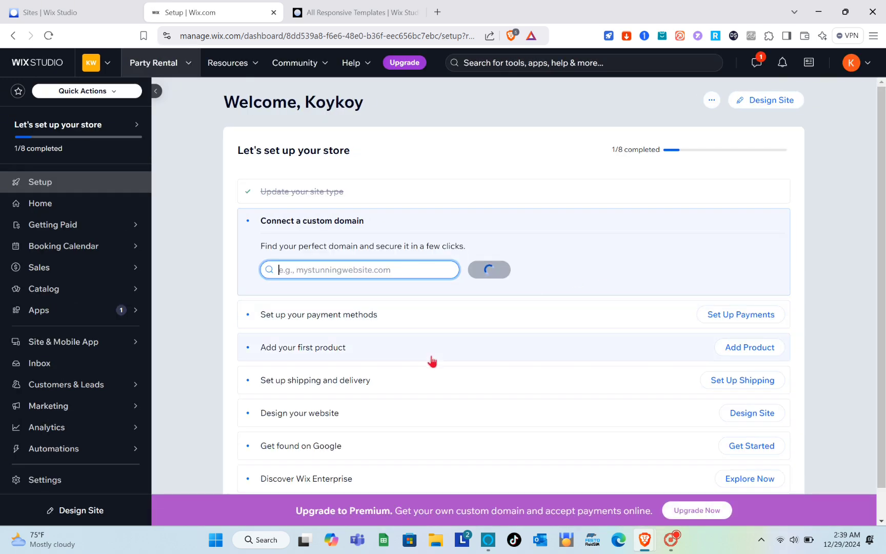
Look over the store setup checklist, open the payment methods setup and dismiss the business location prompt
{"action": "scroll", "coordinate": [475, 345], "scroll_direction": "down", "scroll_amount": 1}
{"action": "scroll", "coordinate": [475, 345], "scroll_direction": "up", "scroll_amount": 1}
{"action": "scroll", "coordinate": [475, 344], "scroll_direction": "down", "scroll_amount": 1}
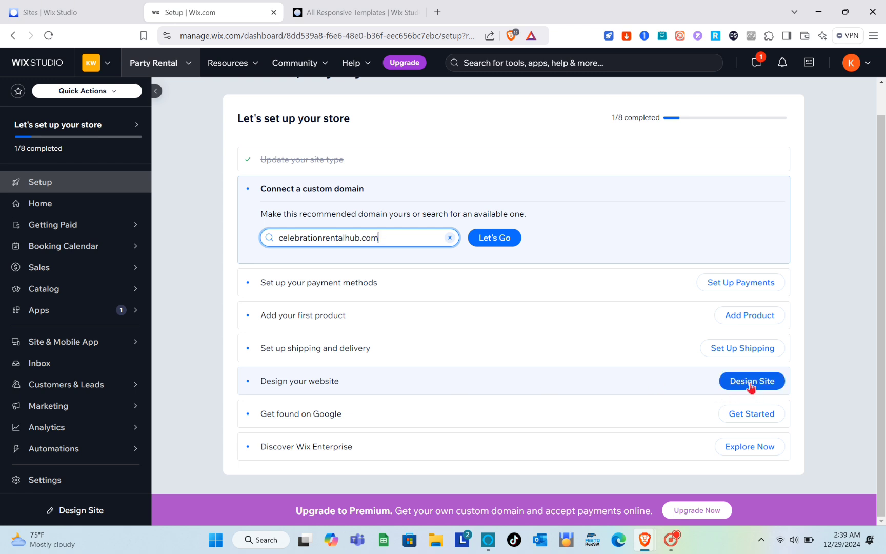
{"action": "left_click", "coordinate": [723, 286]}
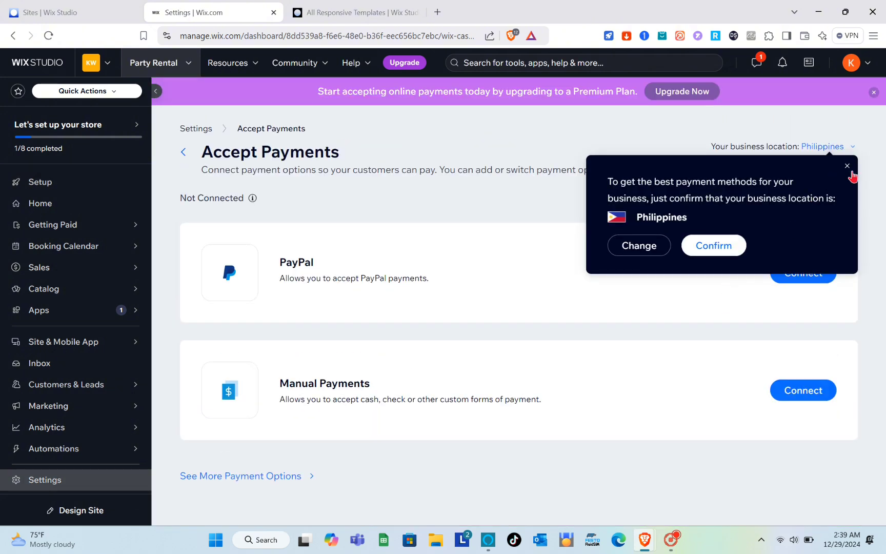
{"action": "left_click", "coordinate": [847, 167]}
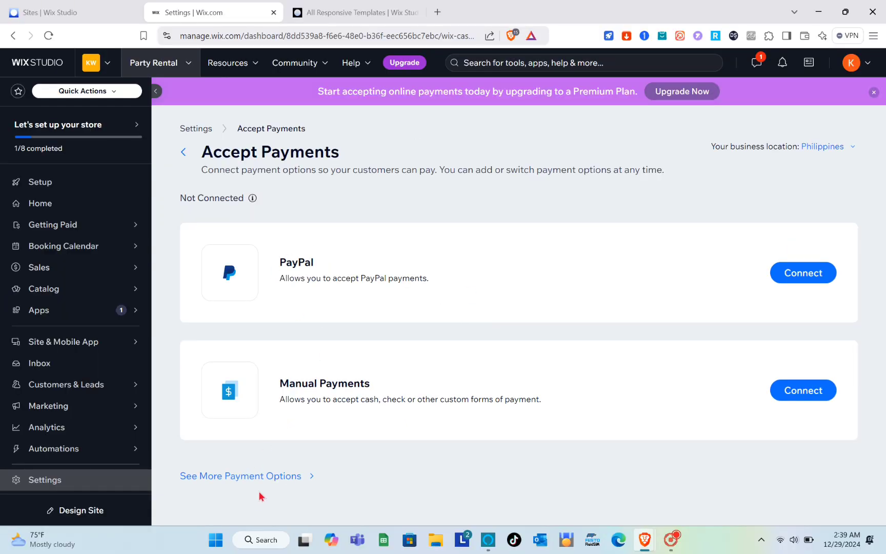
Look over the additional payment providers and return to the Accept Payments page
{"action": "left_click", "coordinate": [272, 476]}
{"action": "scroll", "coordinate": [370, 362], "scroll_direction": "down", "scroll_amount": 3}
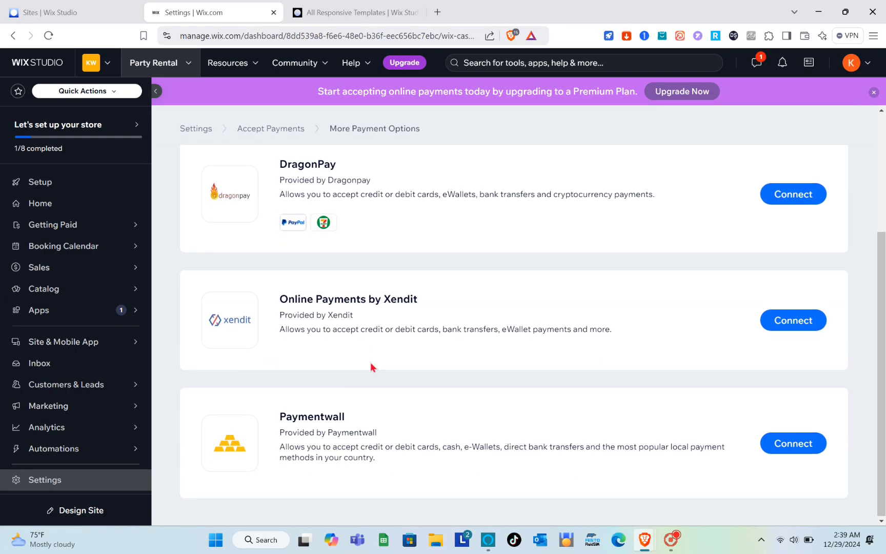
{"action": "scroll", "coordinate": [370, 362], "scroll_direction": "up", "scroll_amount": 3}
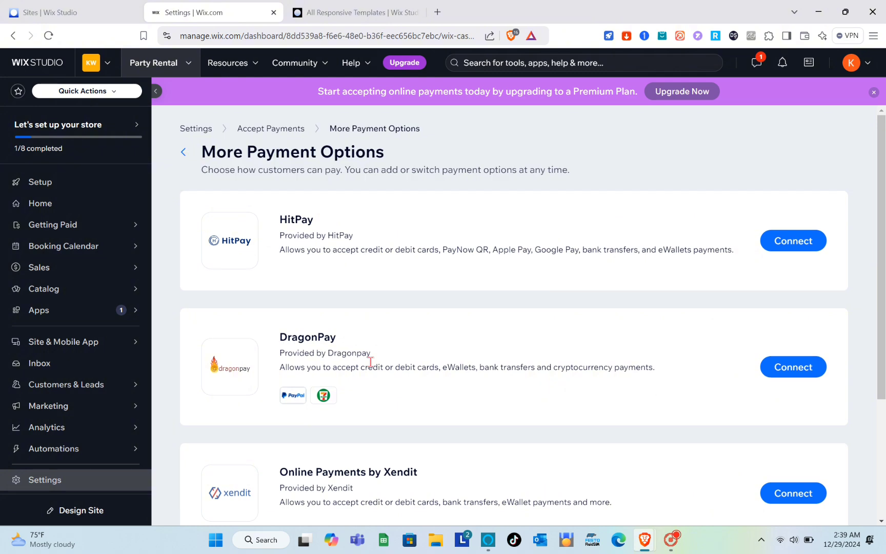
{"action": "left_click", "coordinate": [183, 152]}
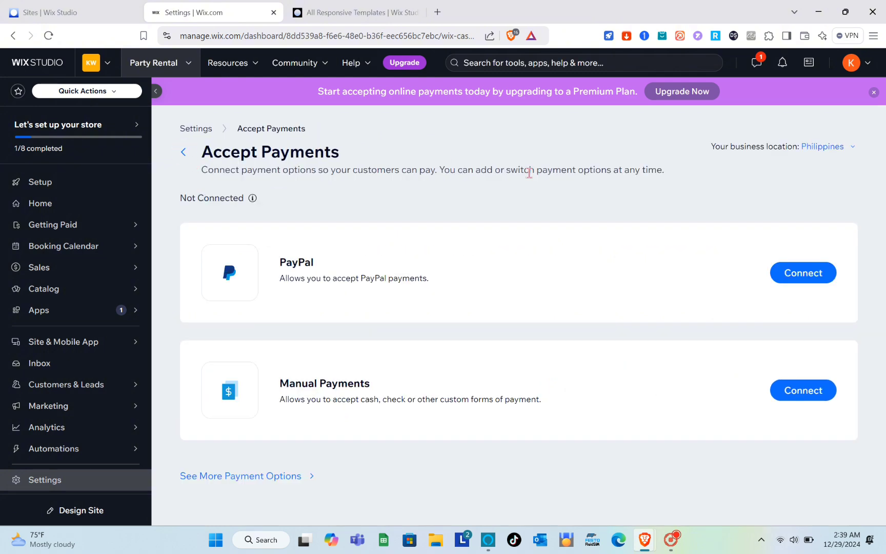
Change the business location to United States by searching the country list for "usa"
{"action": "left_click", "coordinate": [841, 149]}
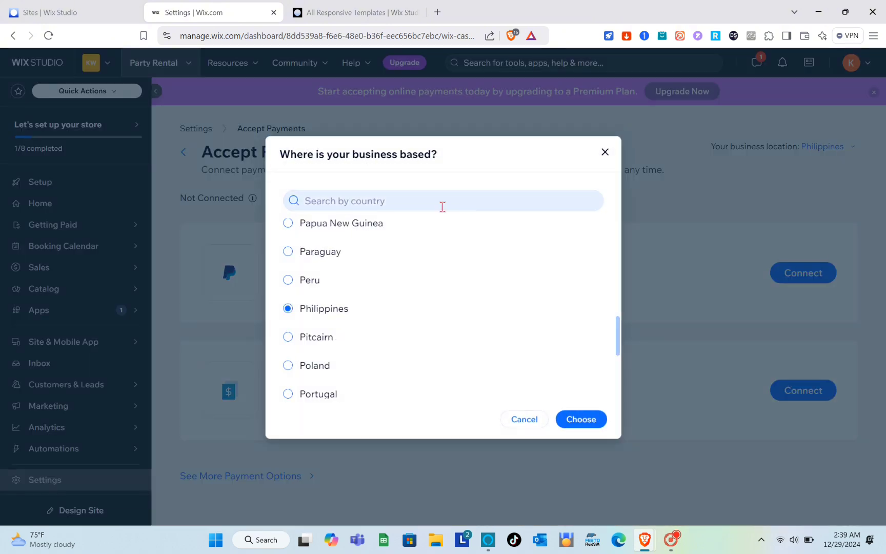
{"action": "left_click", "coordinate": [414, 201]}
{"action": "type", "text": "usa"}
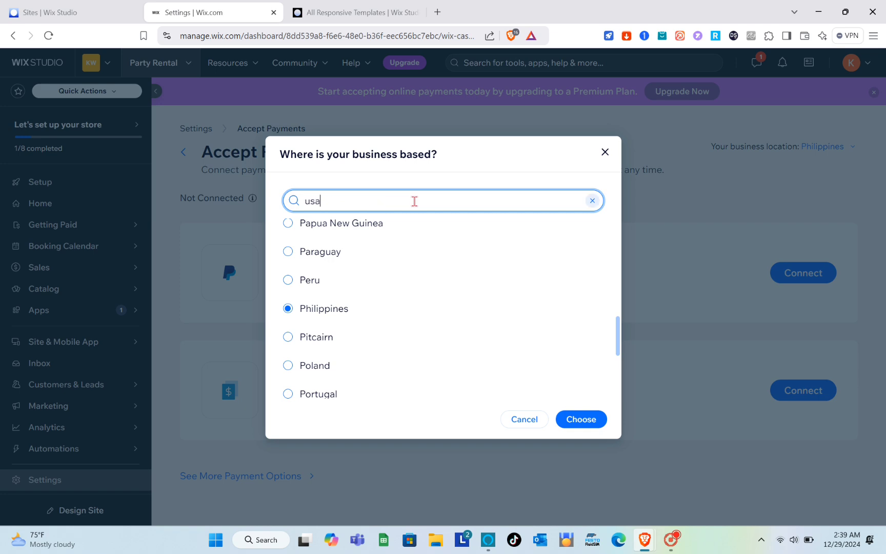
{"action": "left_click", "coordinate": [370, 245]}
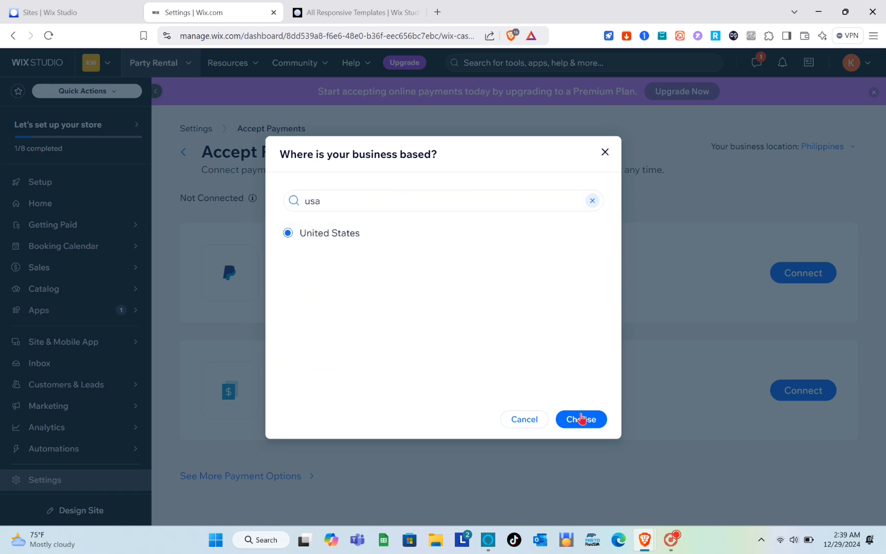
{"action": "left_click", "coordinate": [585, 420]}
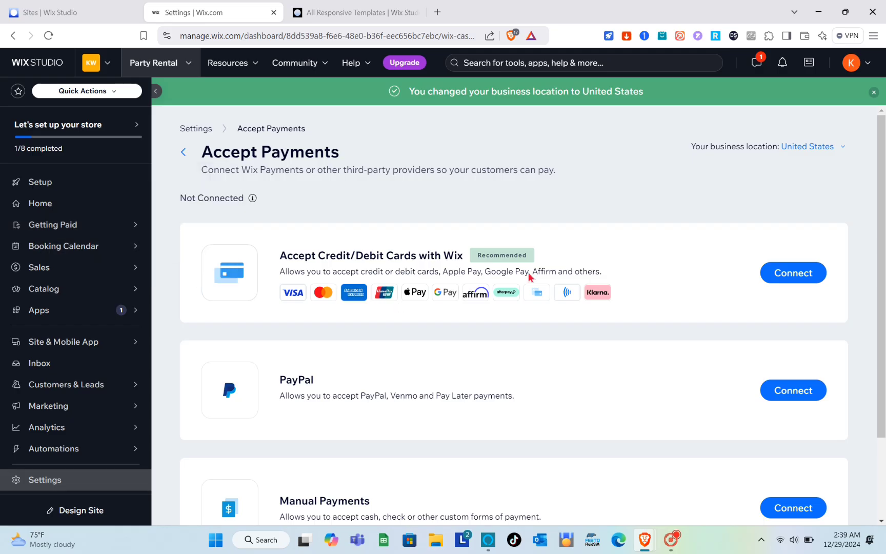
Connect credit/debit card payments with Wix, reviewing the restricted list and declaring that no prohibited products or services are sold
{"action": "left_click", "coordinate": [772, 275]}
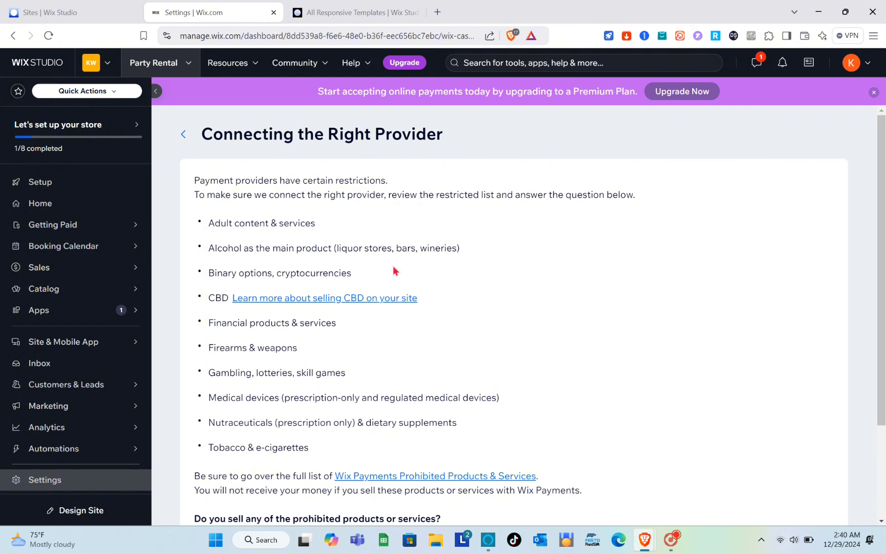
{"action": "scroll", "coordinate": [395, 270], "scroll_direction": "down", "scroll_amount": 3}
{"action": "scroll", "coordinate": [394, 271], "scroll_direction": "up", "scroll_amount": 3}
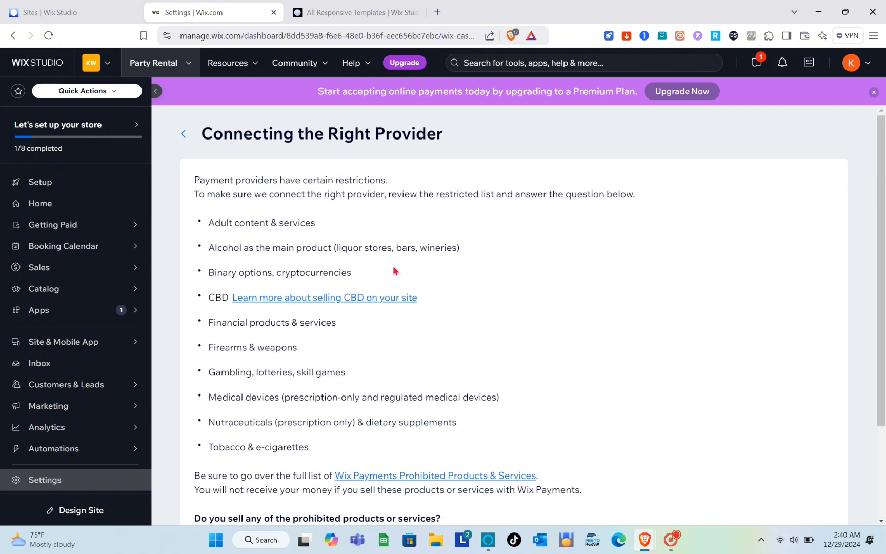
{"action": "scroll", "coordinate": [394, 270], "scroll_direction": "down", "scroll_amount": 3}
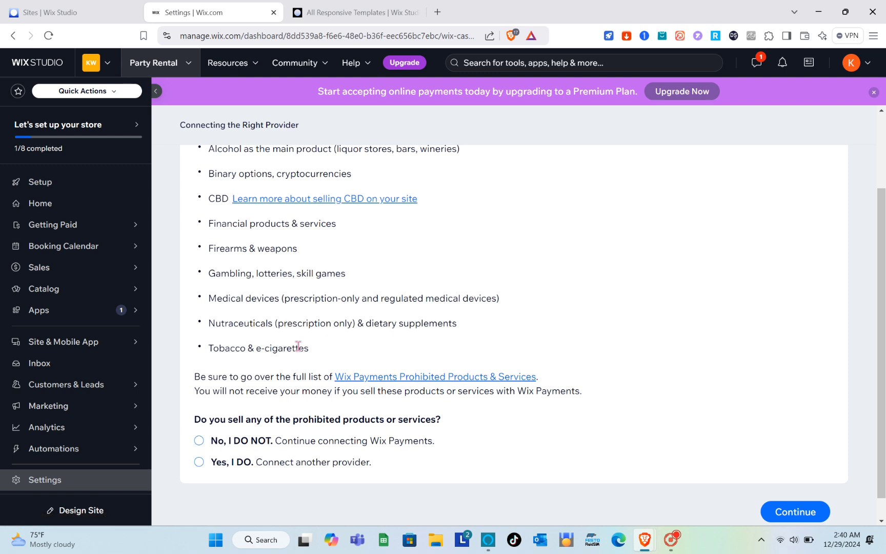
{"action": "left_click", "coordinate": [205, 441]}
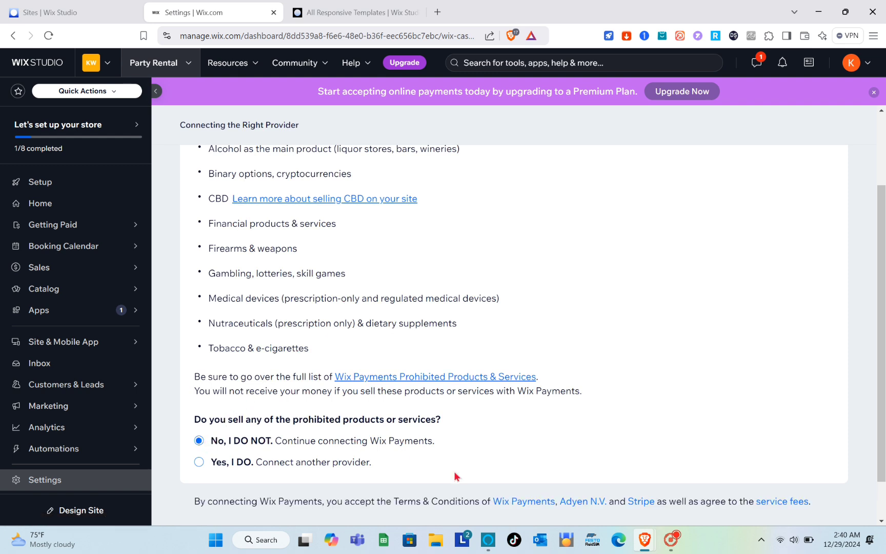
{"action": "left_click", "coordinate": [737, 492]}
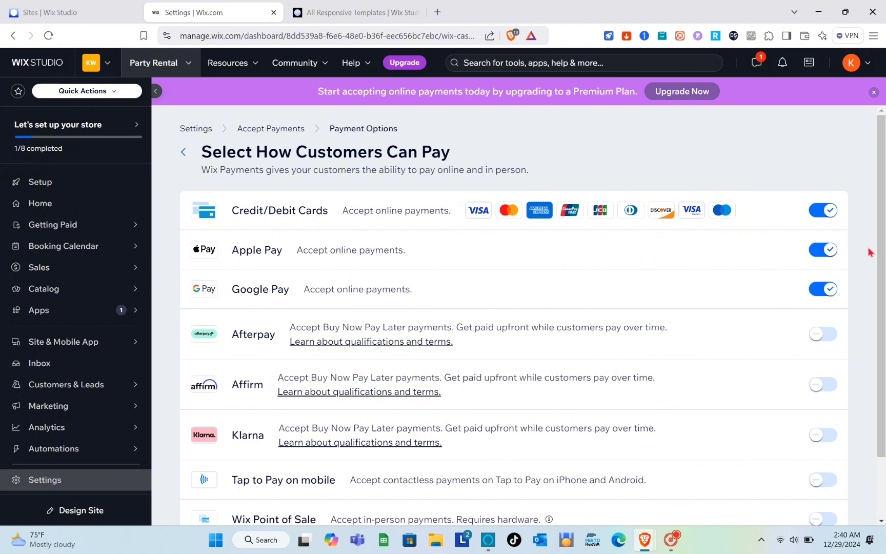
Turn off Google Pay, enable Affirm, Klarna and Tap to Pay on mobile, continue with these payment options and dismiss the upgrade offer
{"action": "left_click", "coordinate": [828, 292]}
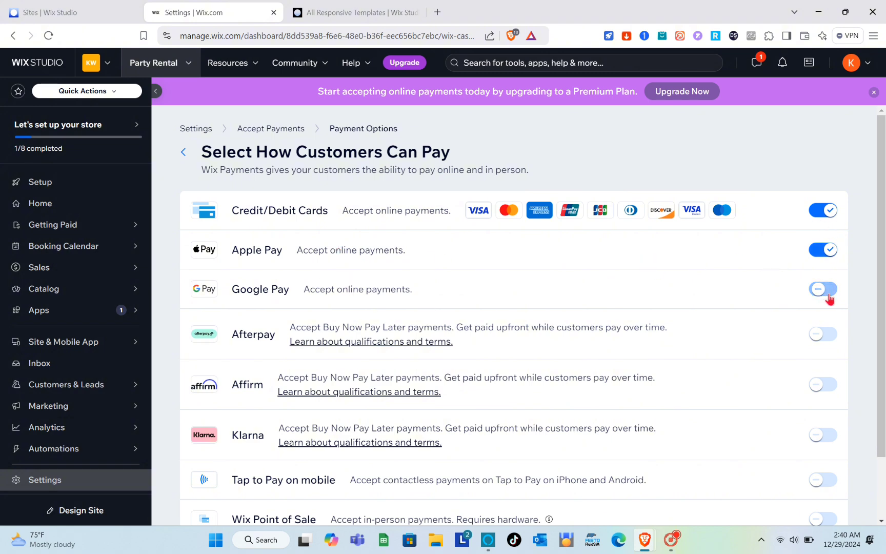
{"action": "scroll", "coordinate": [832, 346], "scroll_direction": "down", "scroll_amount": 2}
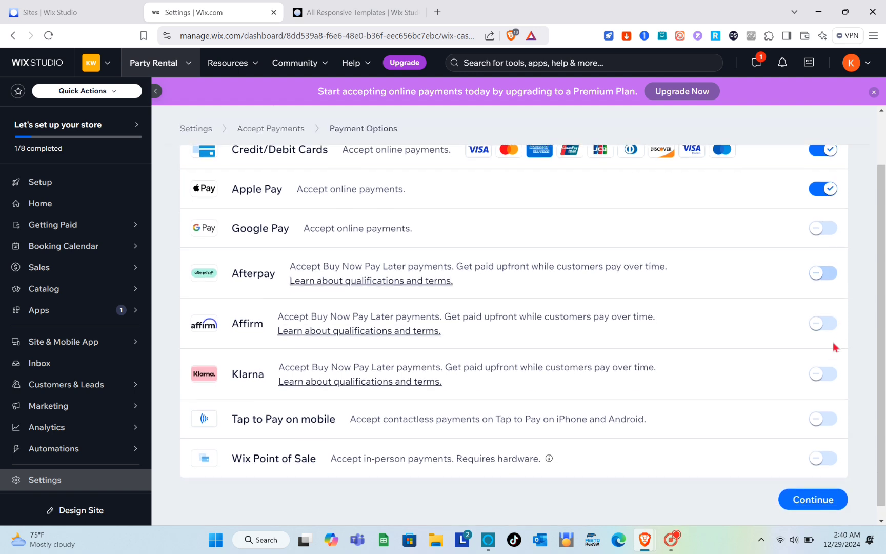
{"action": "left_click", "coordinate": [825, 329]}
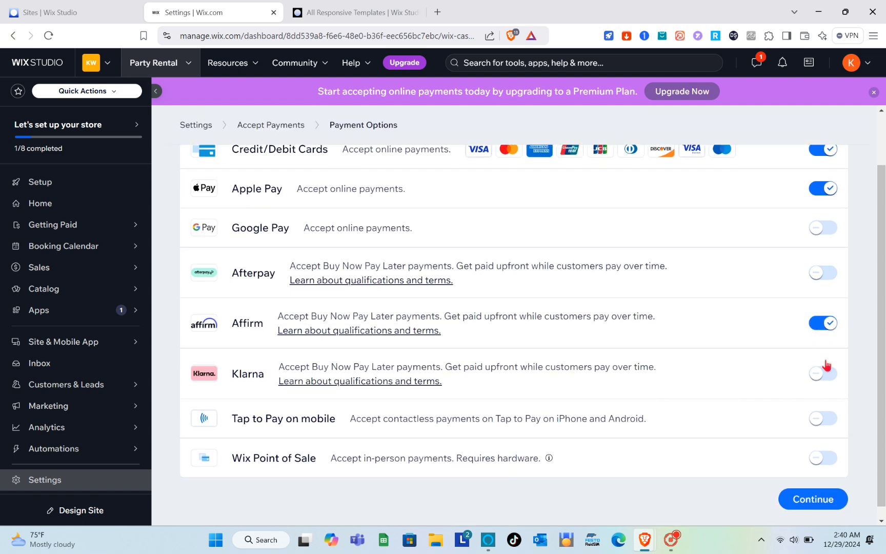
{"action": "left_click", "coordinate": [825, 378]}
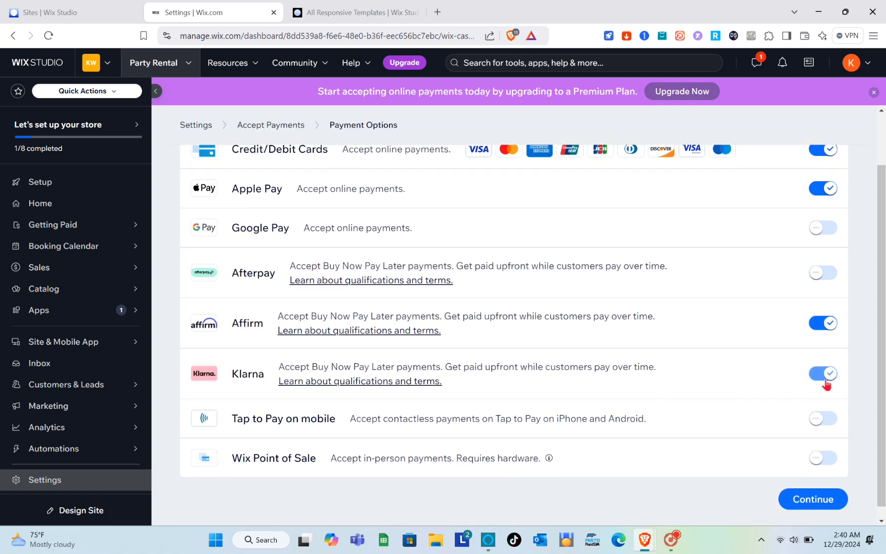
{"action": "left_click", "coordinate": [820, 417]}
{"action": "scroll", "coordinate": [745, 337], "scroll_direction": "up", "scroll_amount": 1}
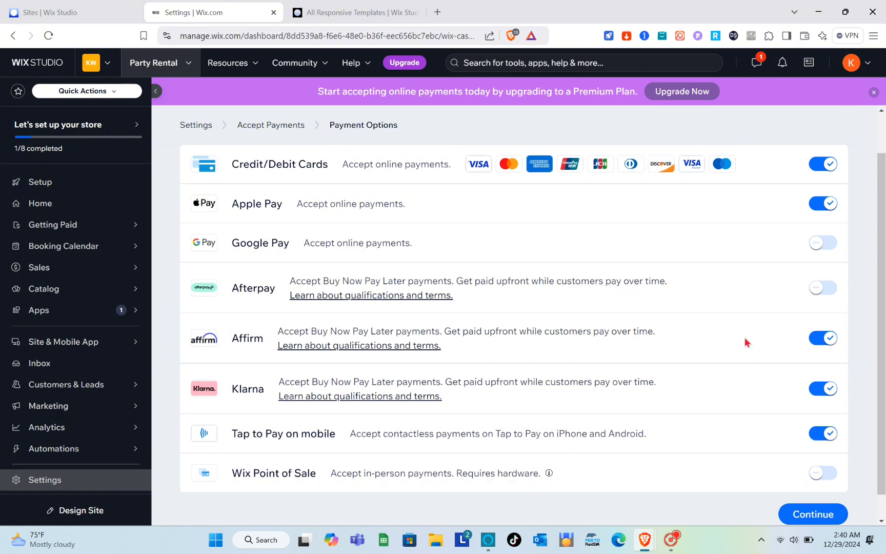
{"action": "scroll", "coordinate": [745, 336], "scroll_direction": "down", "scroll_amount": 1}
{"action": "left_click", "coordinate": [804, 490]}
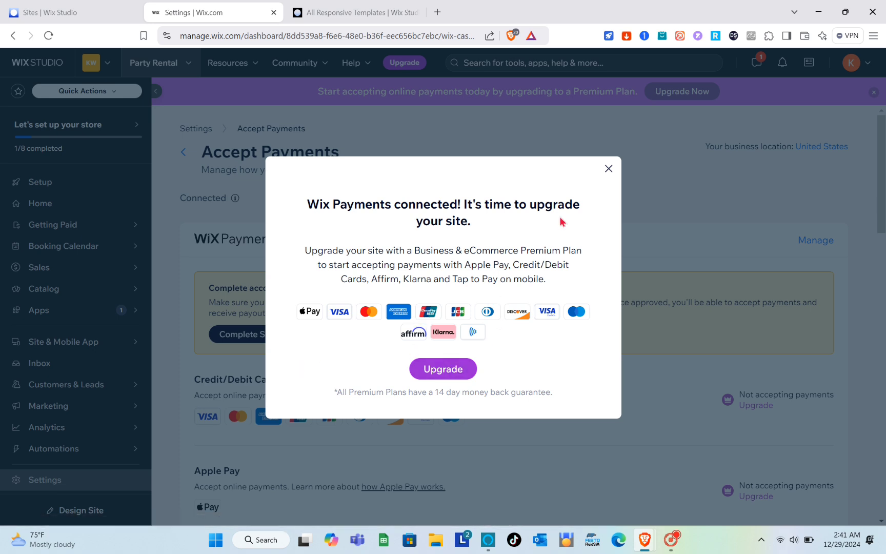
{"action": "left_click", "coordinate": [608, 170]}
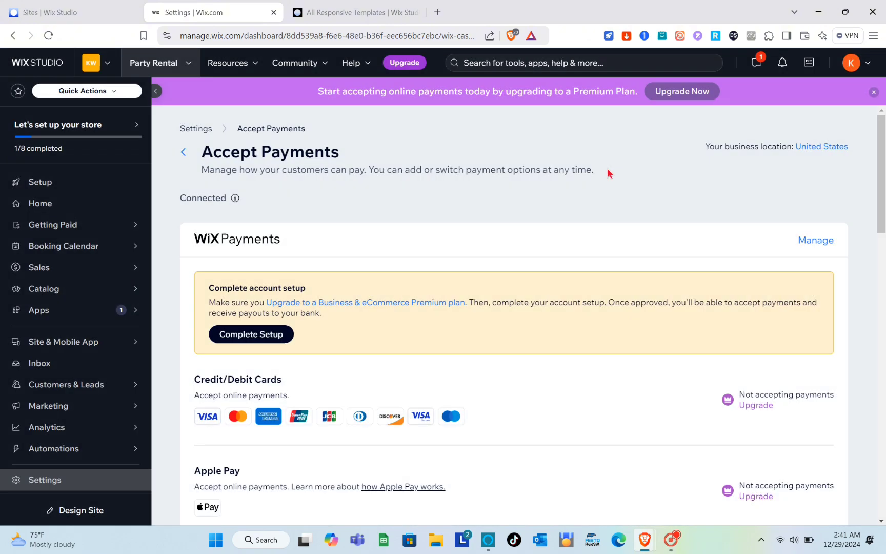
Look over the connected payment options, then go back to the store setup checklist and start designing the site
{"action": "scroll", "coordinate": [479, 281], "scroll_direction": "down", "scroll_amount": 2}
{"action": "scroll", "coordinate": [479, 281], "scroll_direction": "up", "scroll_amount": 2}
{"action": "scroll", "coordinate": [479, 281], "scroll_direction": "down", "scroll_amount": 8}
{"action": "scroll", "coordinate": [479, 281], "scroll_direction": "up", "scroll_amount": 8}
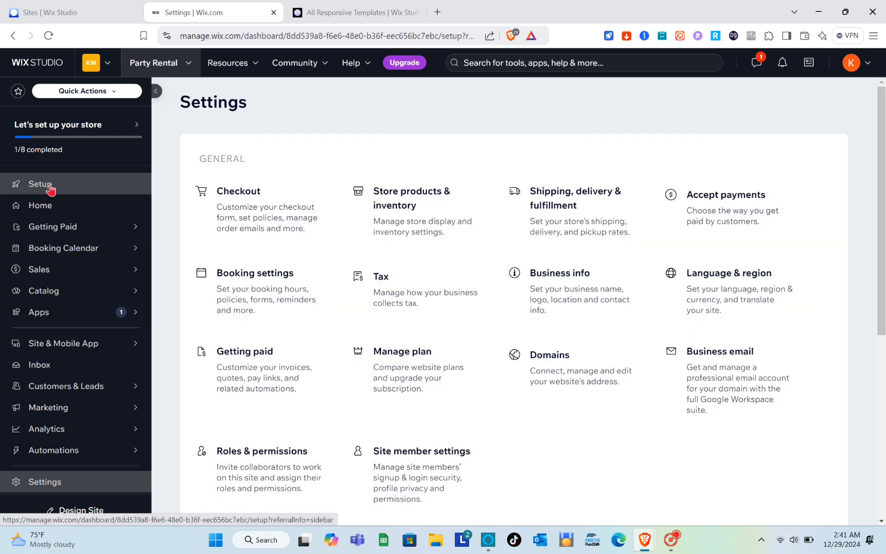
{"action": "left_click", "coordinate": [40, 184]}
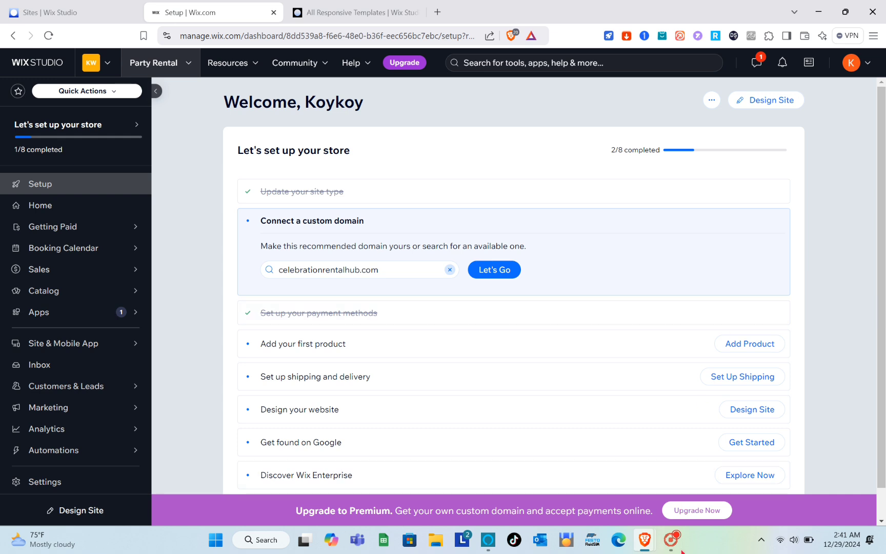
{"action": "left_click", "coordinate": [773, 108]}
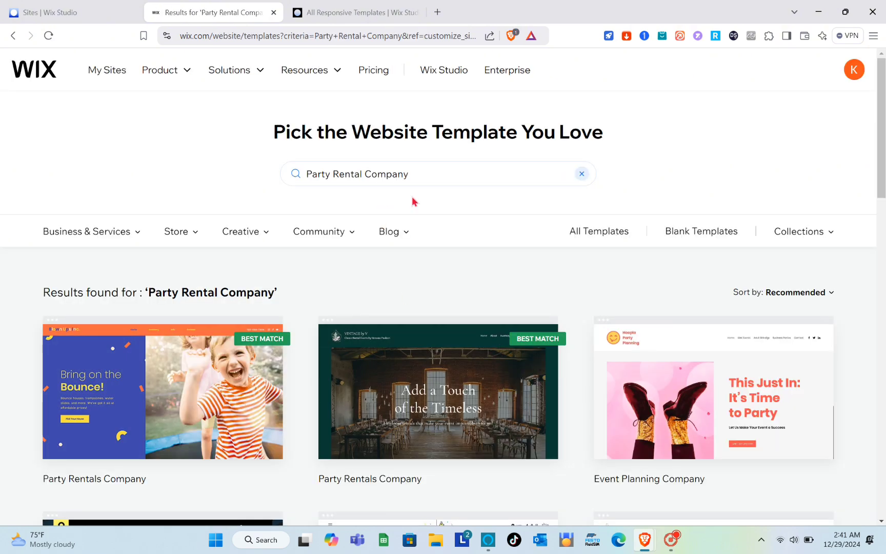
Browse the website templates found for "Party Rental Company", keeping the search term as it is
{"action": "left_click", "coordinate": [411, 176]}
{"action": "double_click", "coordinate": [410, 176]}
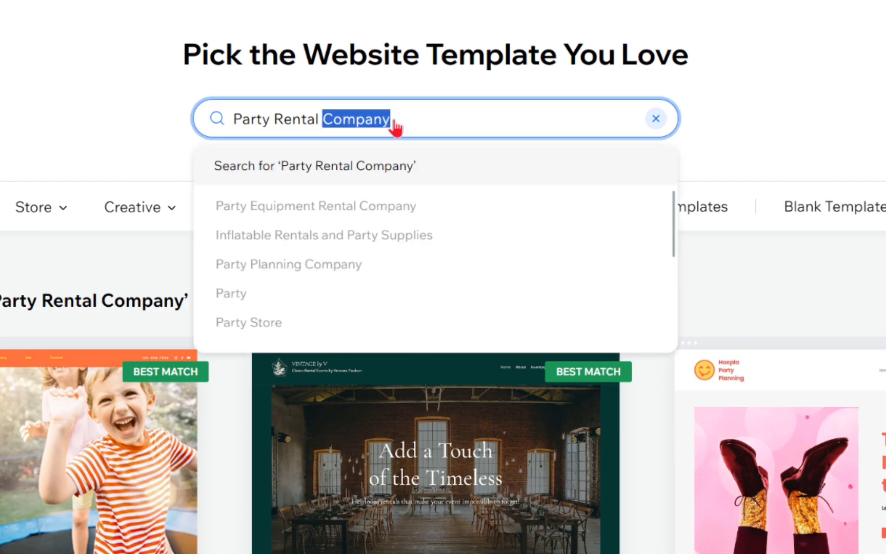
{"action": "left_click", "coordinate": [440, 125]}
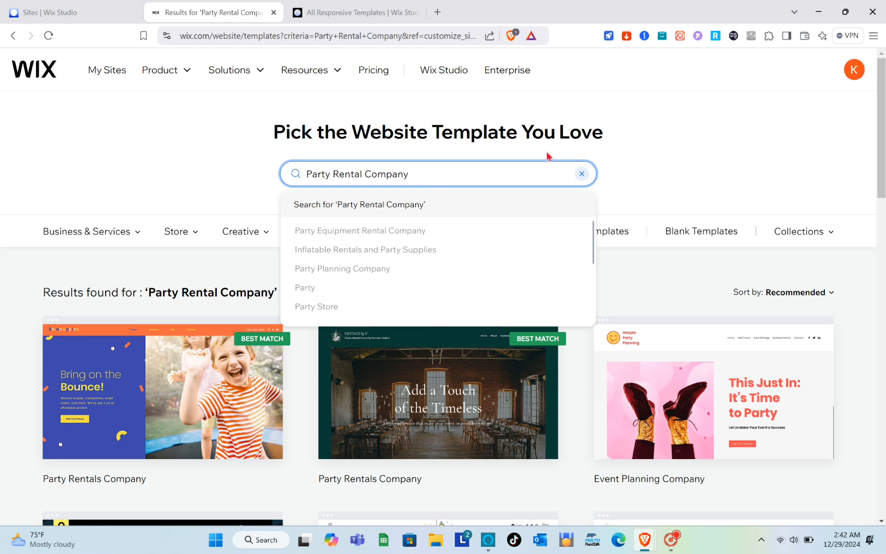
{"action": "left_click", "coordinate": [629, 148]}
{"action": "scroll", "coordinate": [380, 337], "scroll_direction": "down", "scroll_amount": 2}
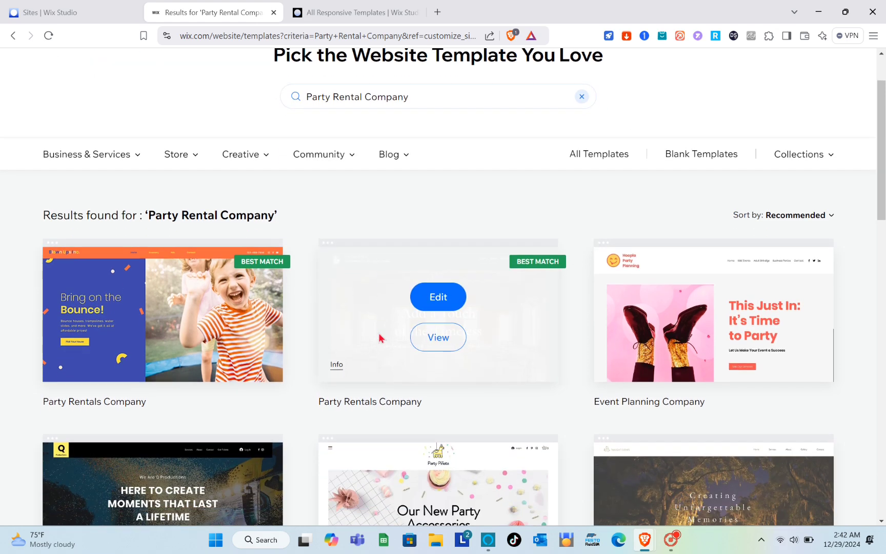
{"action": "scroll", "coordinate": [380, 338], "scroll_direction": "down", "scroll_amount": 3}
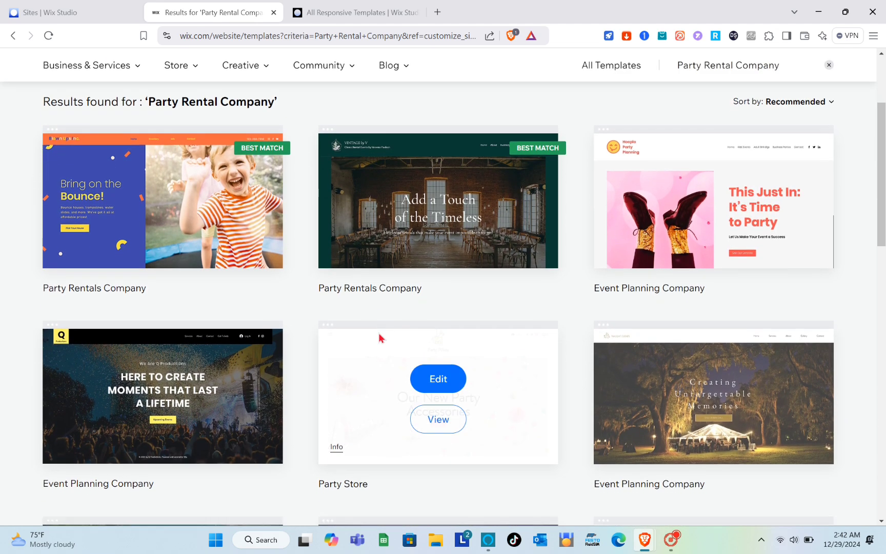
{"action": "scroll", "coordinate": [379, 337], "scroll_direction": "down", "scroll_amount": 1}
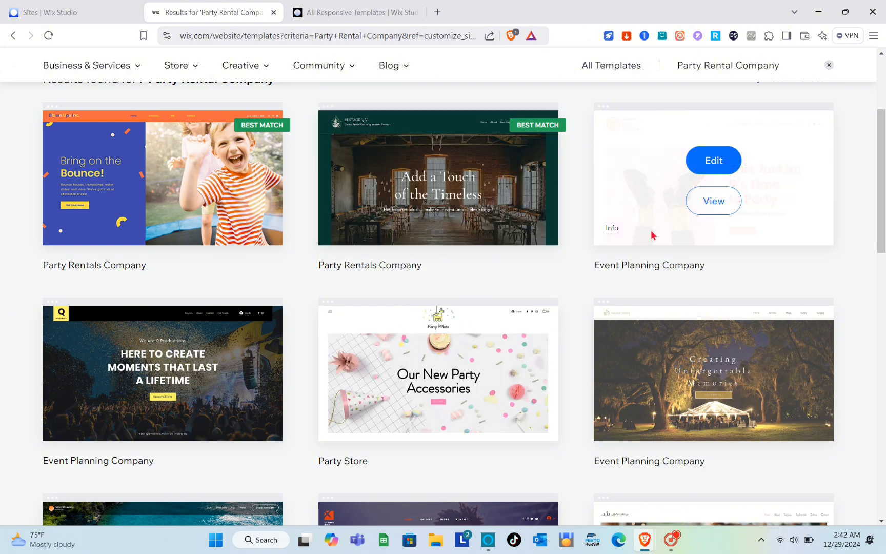
{"action": "scroll", "coordinate": [651, 235], "scroll_direction": "down", "scroll_amount": 2}
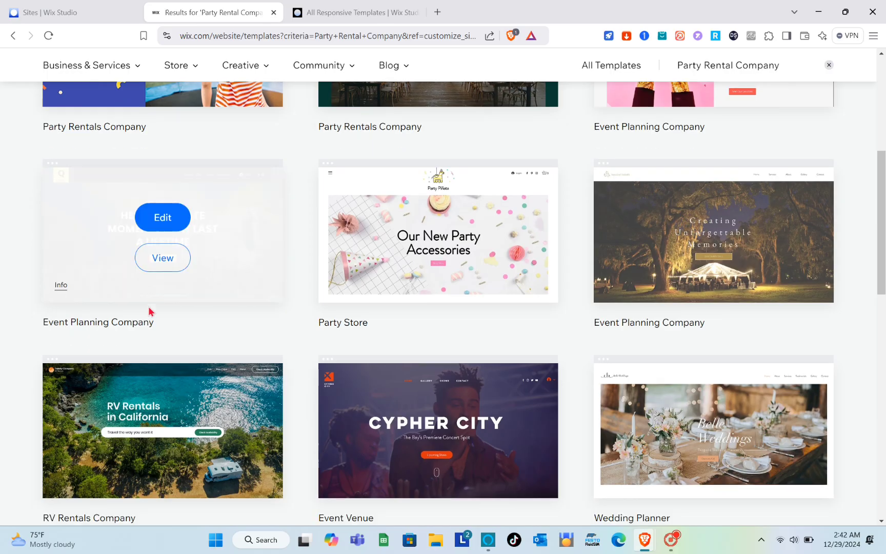
{"action": "scroll", "coordinate": [65, 392], "scroll_direction": "down", "scroll_amount": 4}
{"action": "scroll", "coordinate": [150, 311], "scroll_direction": "down", "scroll_amount": 1}
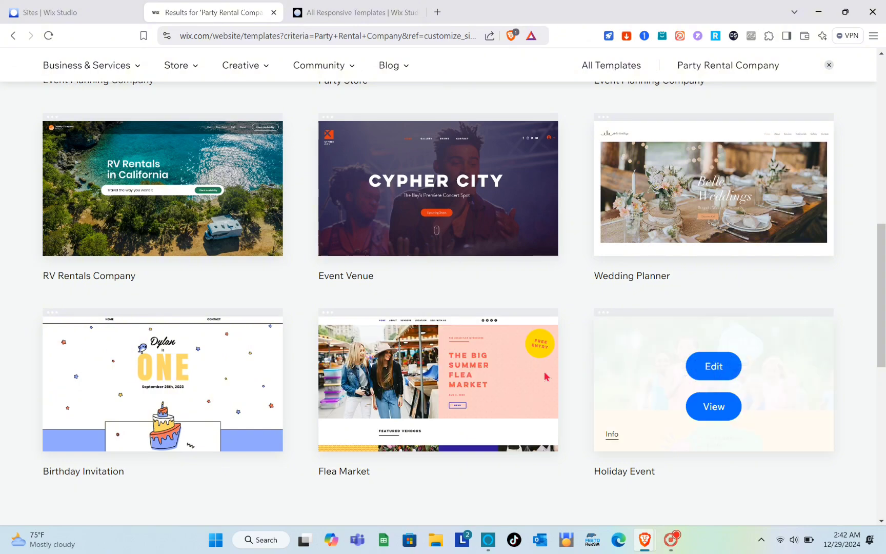
{"action": "scroll", "coordinate": [388, 348], "scroll_direction": "up", "scroll_amount": 3}
{"action": "scroll", "coordinate": [388, 348], "scroll_direction": "up", "scroll_amount": 6}
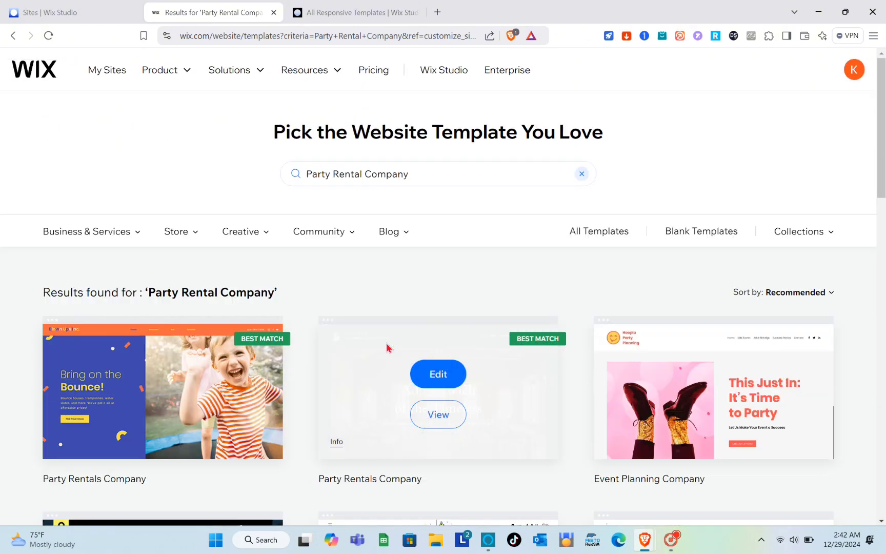
Preview the "Bring on the Bounce!" Party Rentals Company template through to its contact form and return to the template results
{"action": "scroll", "coordinate": [162, 393], "scroll_direction": "down", "scroll_amount": 2}
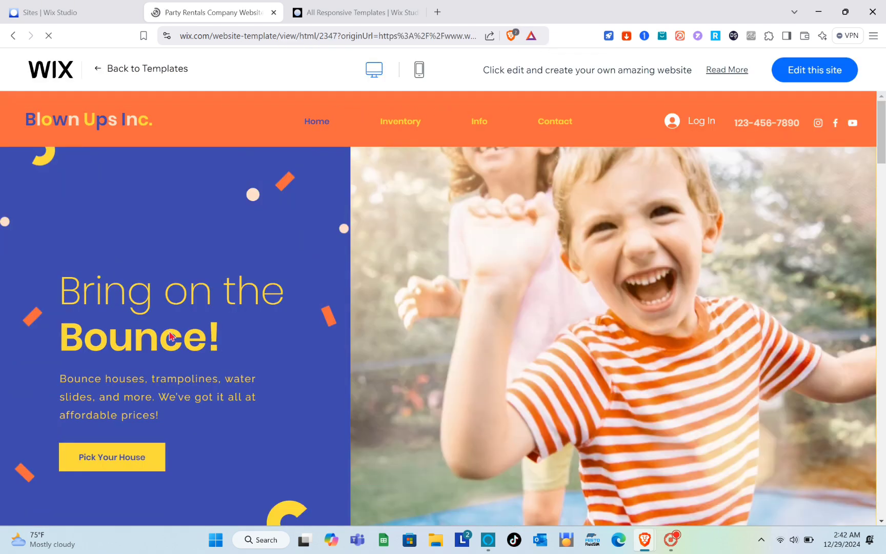
{"action": "scroll", "coordinate": [313, 342], "scroll_direction": "down", "scroll_amount": 4}
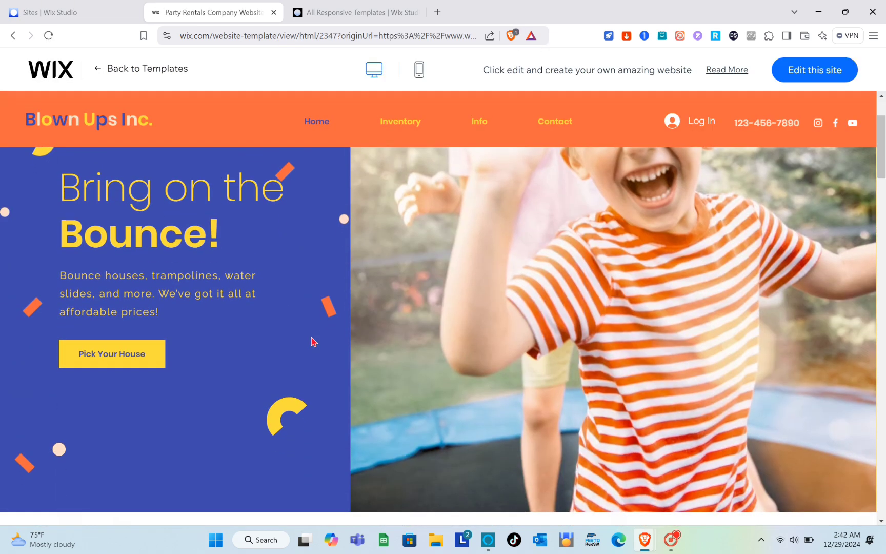
{"action": "scroll", "coordinate": [313, 341], "scroll_direction": "down", "scroll_amount": 10}
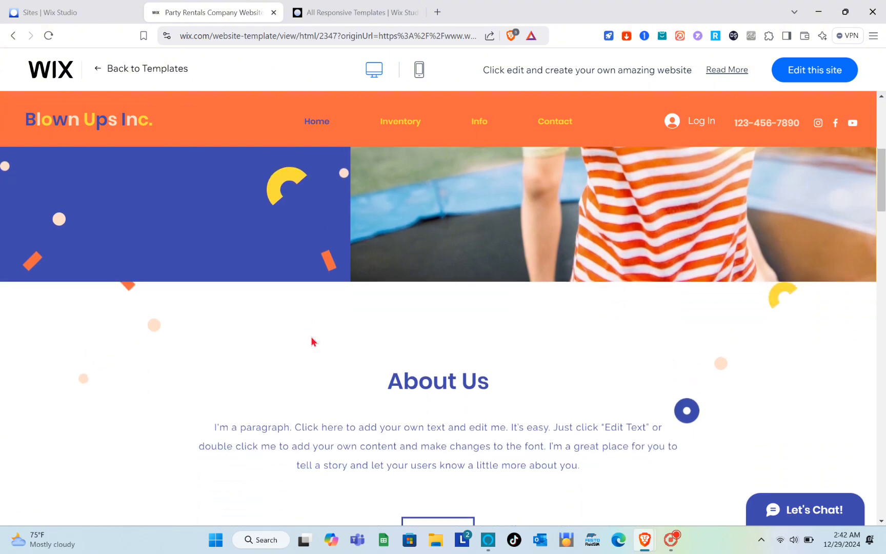
{"action": "scroll", "coordinate": [312, 340], "scroll_direction": "down", "scroll_amount": 19}
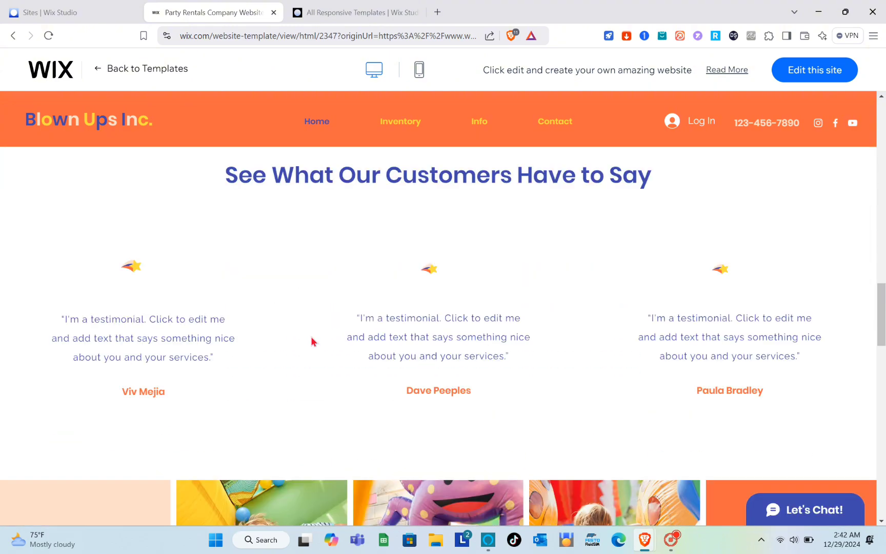
{"action": "scroll", "coordinate": [311, 340], "scroll_direction": "down", "scroll_amount": 16}
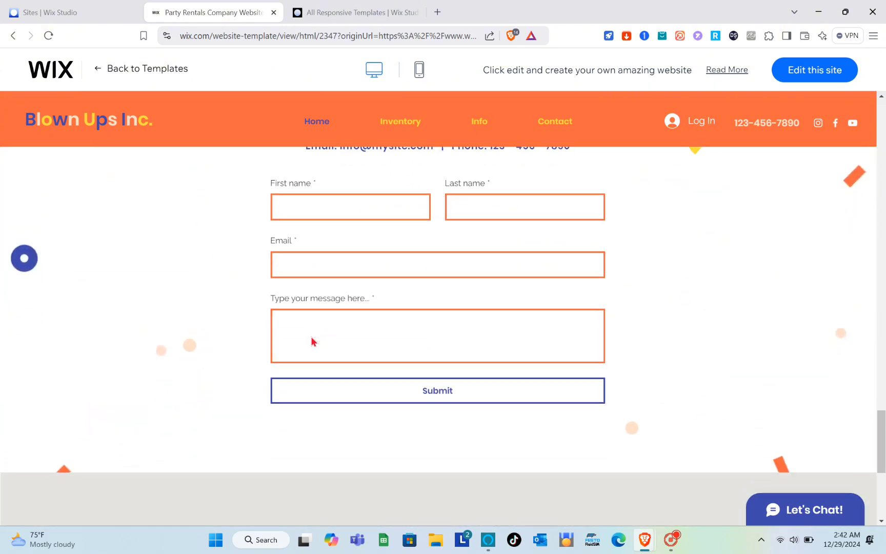
{"action": "scroll", "coordinate": [312, 340], "scroll_direction": "up", "scroll_amount": 4}
{"action": "scroll", "coordinate": [310, 340], "scroll_direction": "up", "scroll_amount": 20}
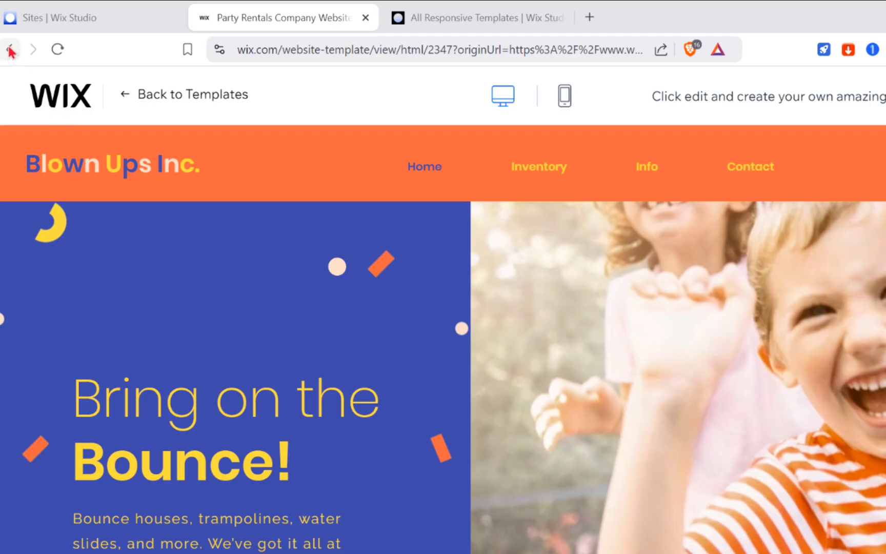
{"action": "left_click", "coordinate": [11, 50]}
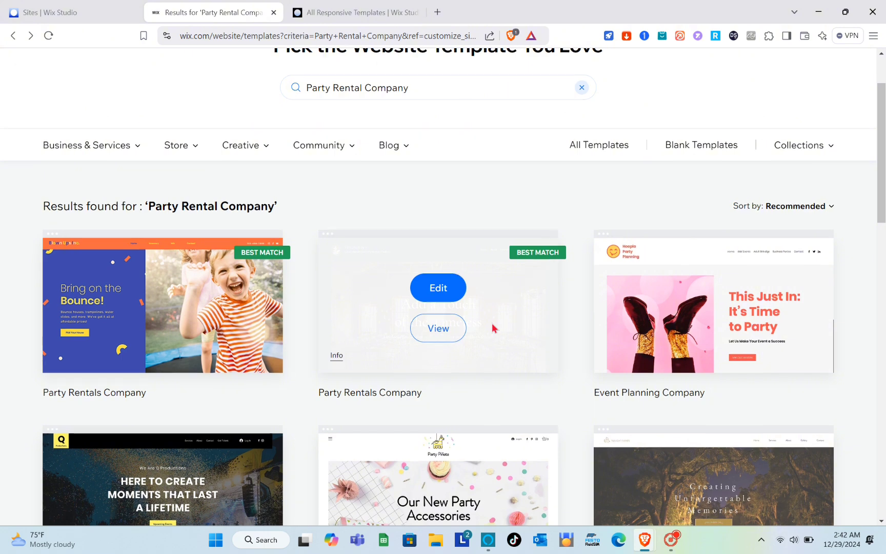
Preview the Hoopla Party Planning template under Event Planning Company and open it for editing
{"action": "scroll", "coordinate": [492, 323], "scroll_direction": "down", "scroll_amount": 2}
{"action": "mouse_move", "coordinate": [667, 265]}
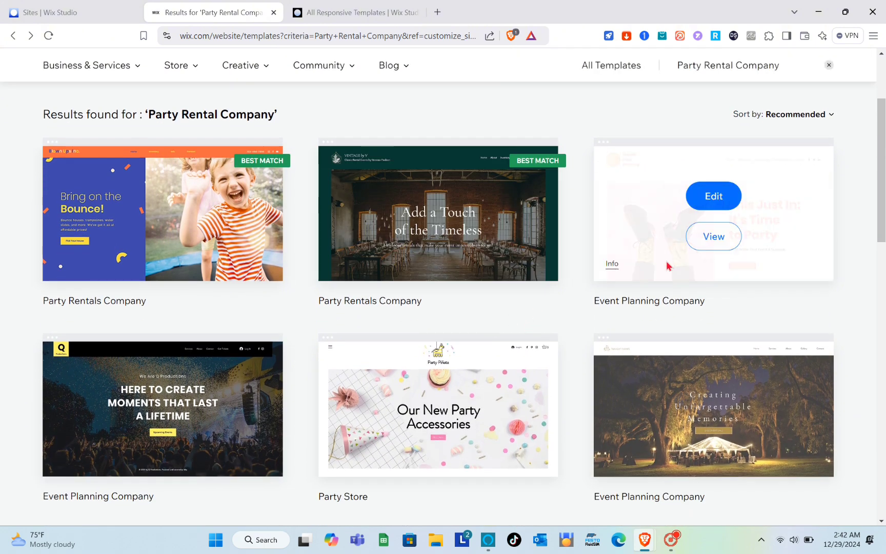
{"action": "left_click", "coordinate": [714, 235]}
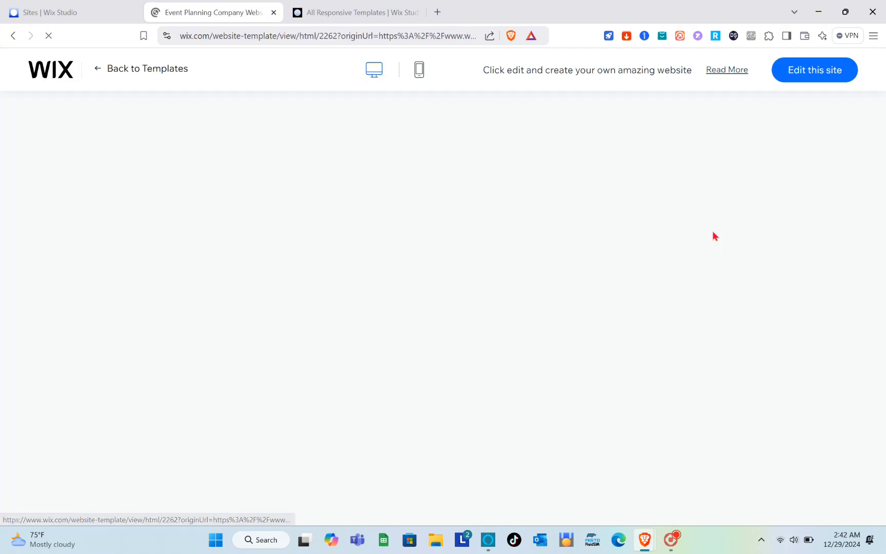
{"action": "scroll", "coordinate": [459, 351], "scroll_direction": "down", "scroll_amount": 10}
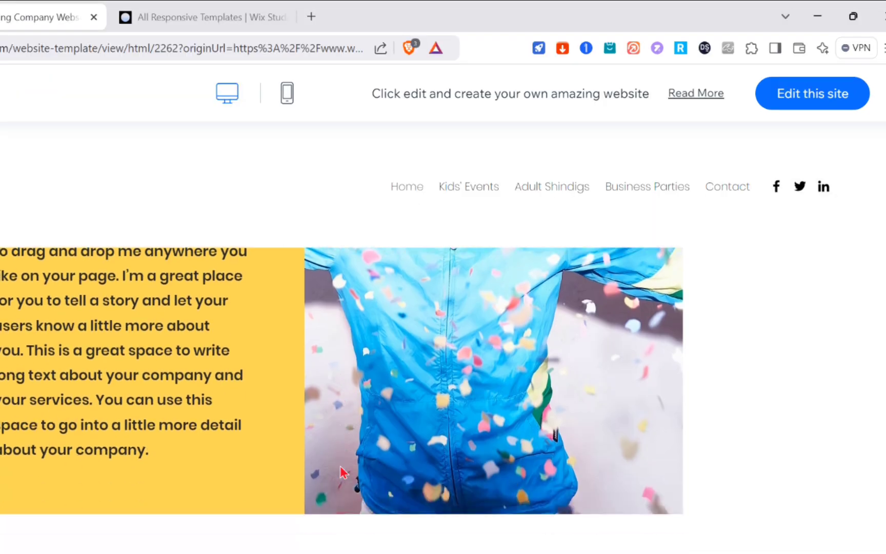
{"action": "scroll", "coordinate": [343, 472], "scroll_direction": "down", "scroll_amount": 5}
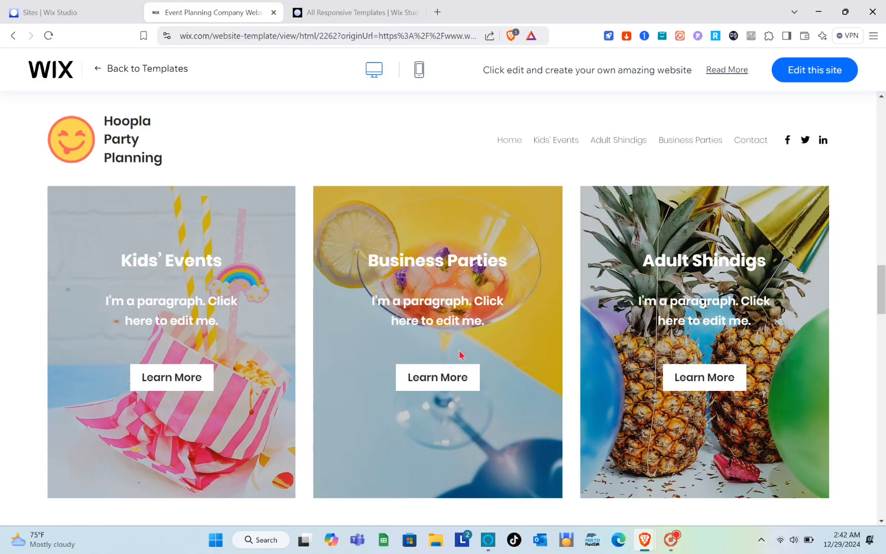
{"action": "scroll", "coordinate": [461, 354], "scroll_direction": "down", "scroll_amount": 2}
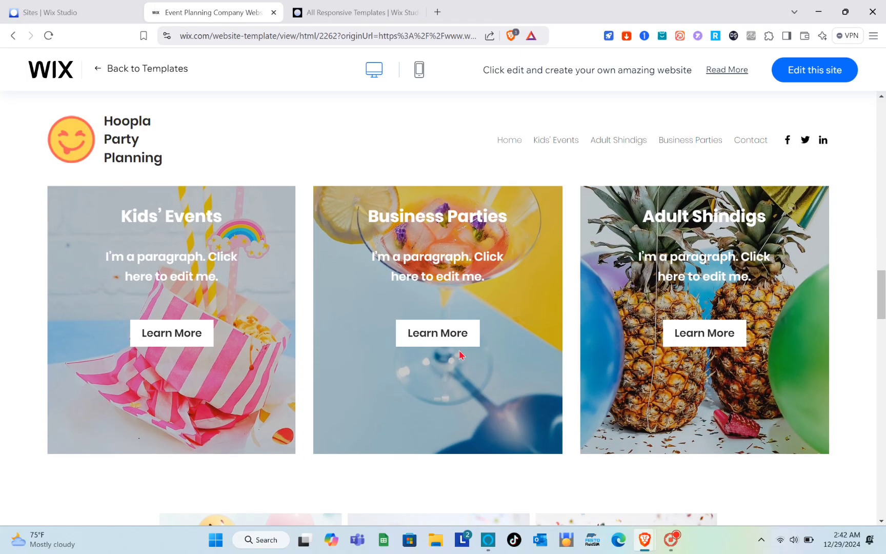
{"action": "left_click", "coordinate": [814, 77]}
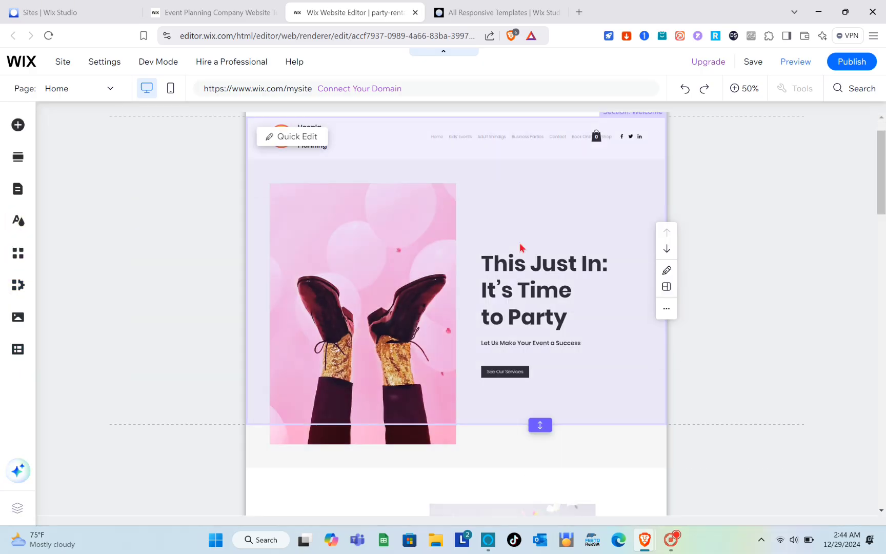
Set the editor zoom to 100% and look over the home page sections of the Hoopla Party Planning template
{"action": "left_click", "coordinate": [755, 90]}
{"action": "scroll", "coordinate": [700, 192], "scroll_direction": "down", "scroll_amount": 8}
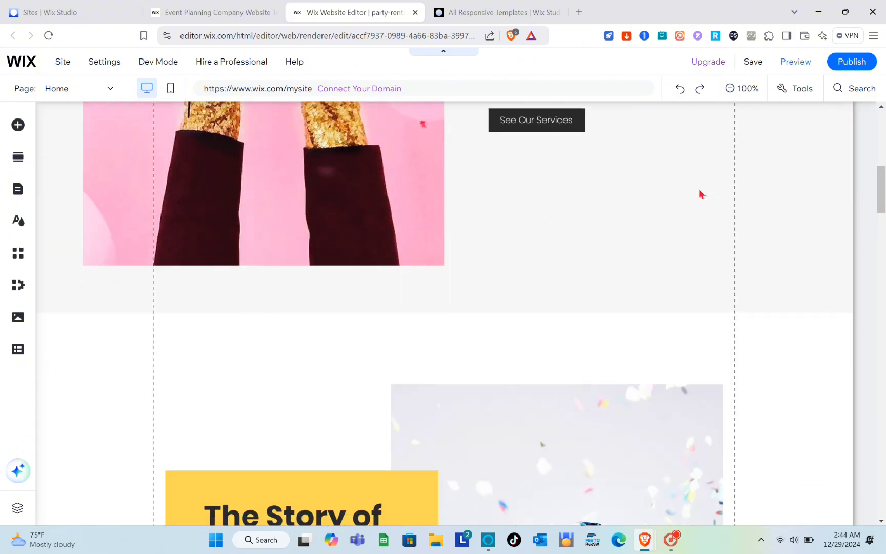
{"action": "scroll", "coordinate": [699, 194], "scroll_direction": "down", "scroll_amount": 20}
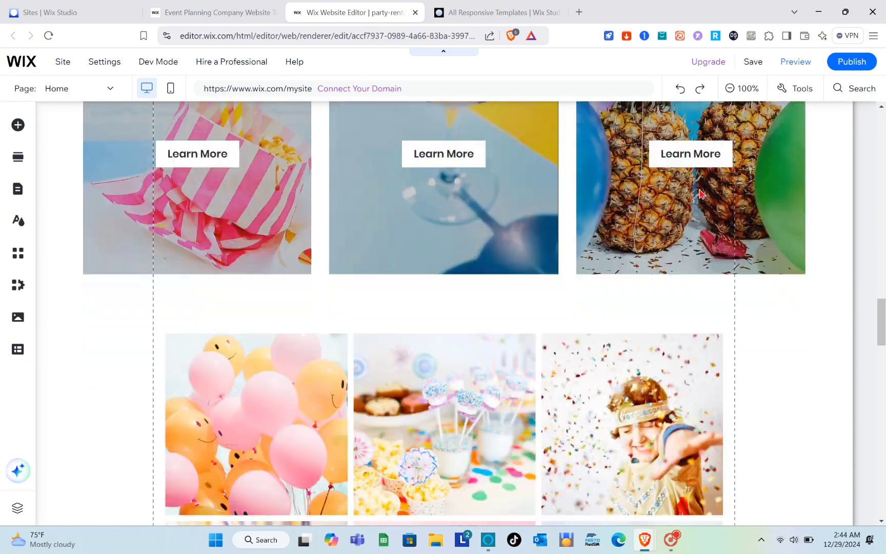
{"action": "scroll", "coordinate": [700, 194], "scroll_direction": "up", "scroll_amount": 20}
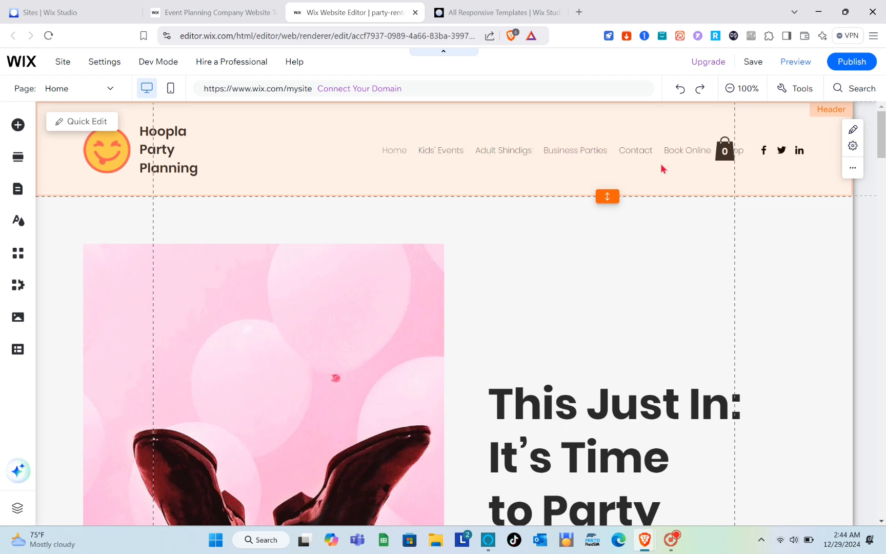
{"action": "scroll", "coordinate": [661, 169], "scroll_direction": "down", "scroll_amount": 10}
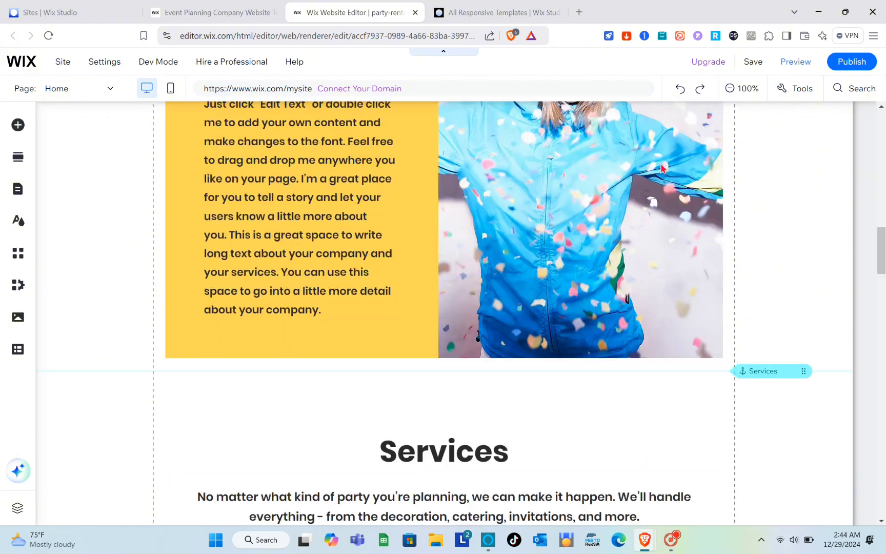
Look through the home page's services, photo and testimonial sections and return to the welcome section
{"action": "scroll", "coordinate": [661, 168], "scroll_direction": "down", "scroll_amount": 10}
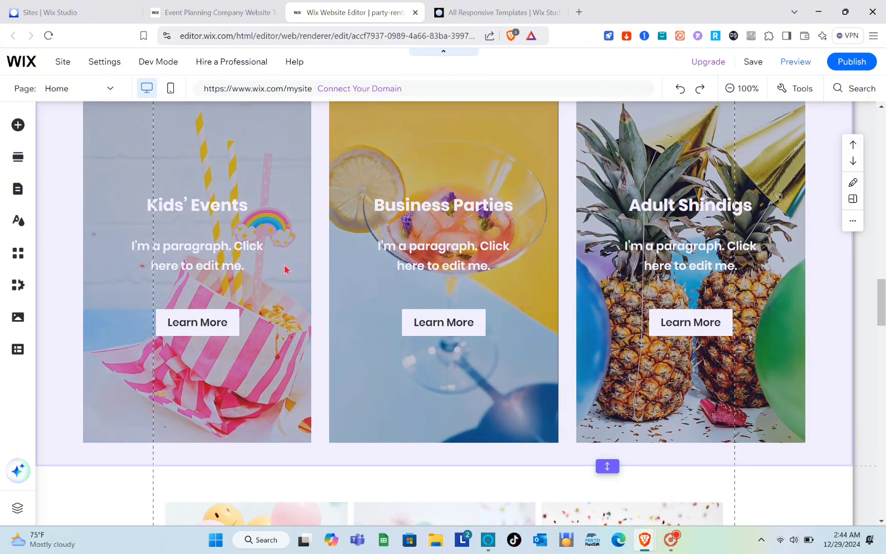
{"action": "scroll", "coordinate": [389, 297], "scroll_direction": "down", "scroll_amount": 10}
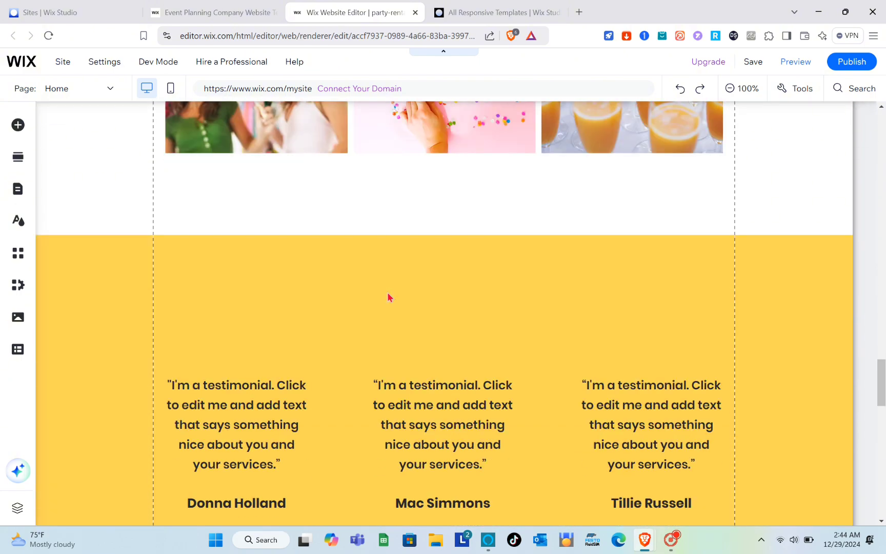
{"action": "scroll", "coordinate": [387, 293], "scroll_direction": "down", "scroll_amount": 4}
{"action": "scroll", "coordinate": [387, 293], "scroll_direction": "up", "scroll_amount": 20}
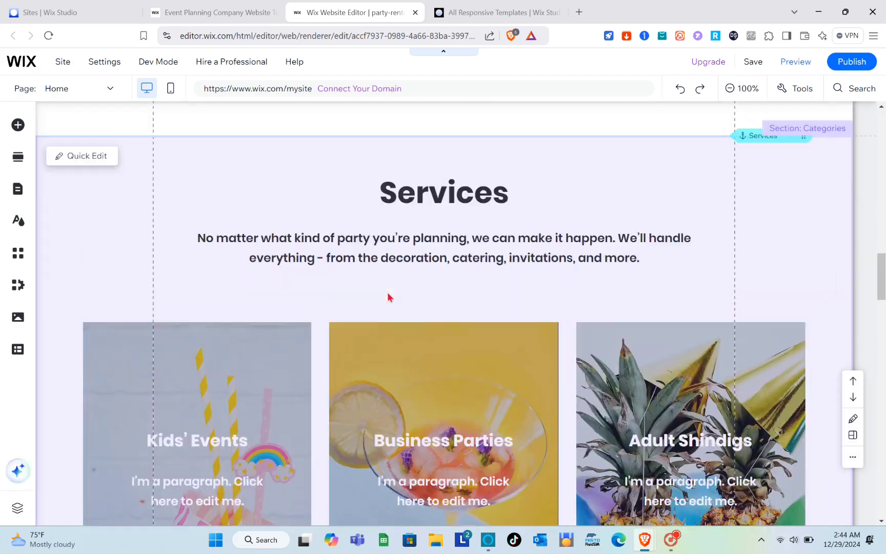
{"action": "scroll", "coordinate": [387, 297], "scroll_direction": "up", "scroll_amount": 5}
{"action": "scroll", "coordinate": [388, 296], "scroll_direction": "down", "scroll_amount": 4}
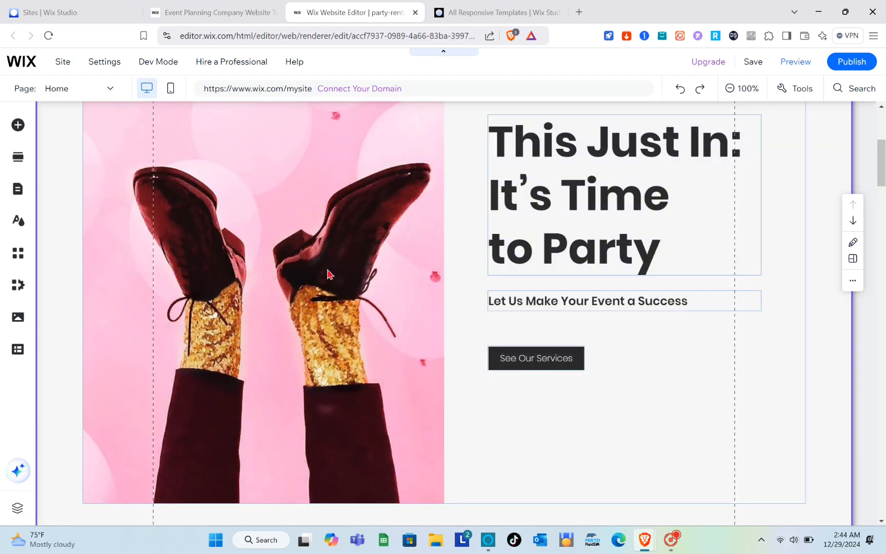
Open the image chooser for the background of the welcome section's boots photo column and check the media upload options
{"action": "double_click", "coordinate": [327, 270]}
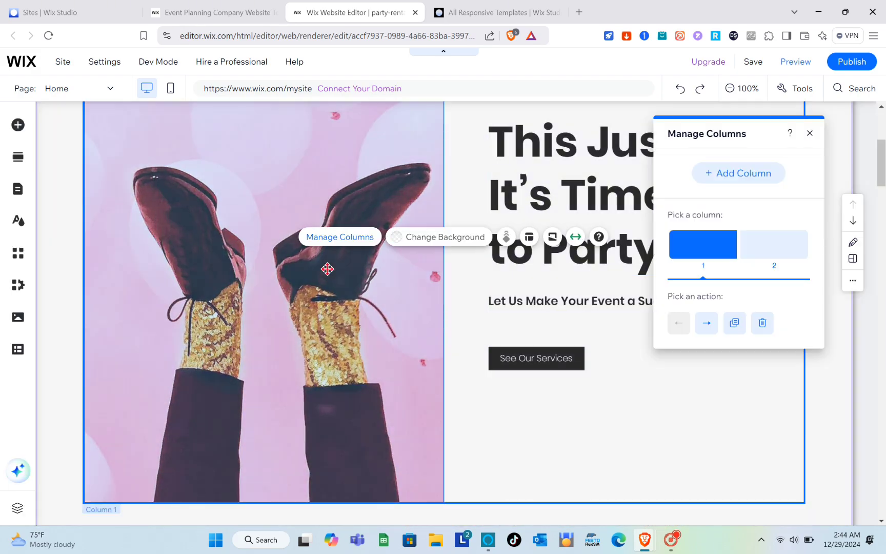
{"action": "left_click", "coordinate": [301, 281]}
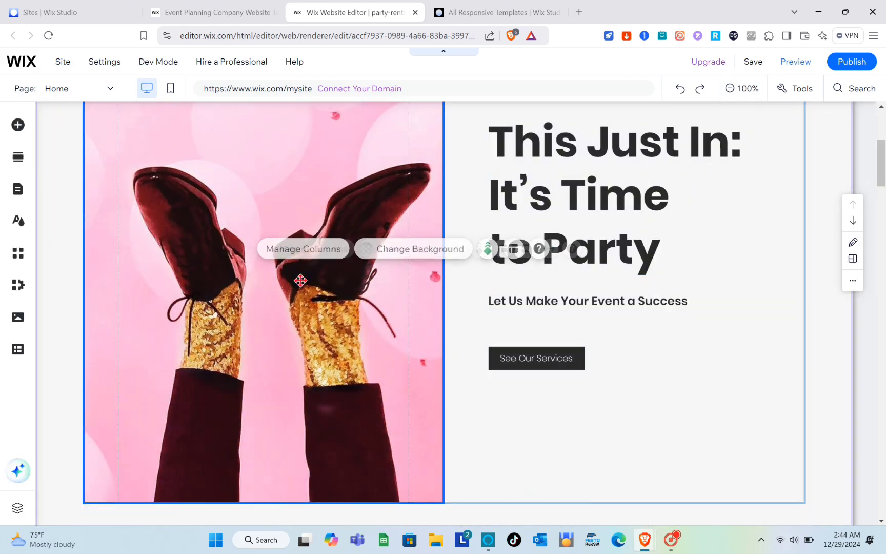
{"action": "left_click", "coordinate": [409, 251]}
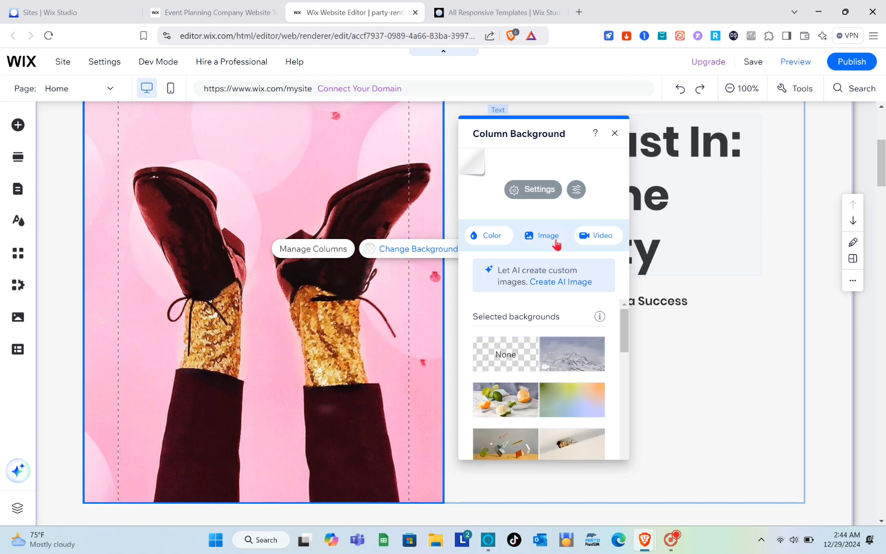
{"action": "left_click", "coordinate": [557, 243]}
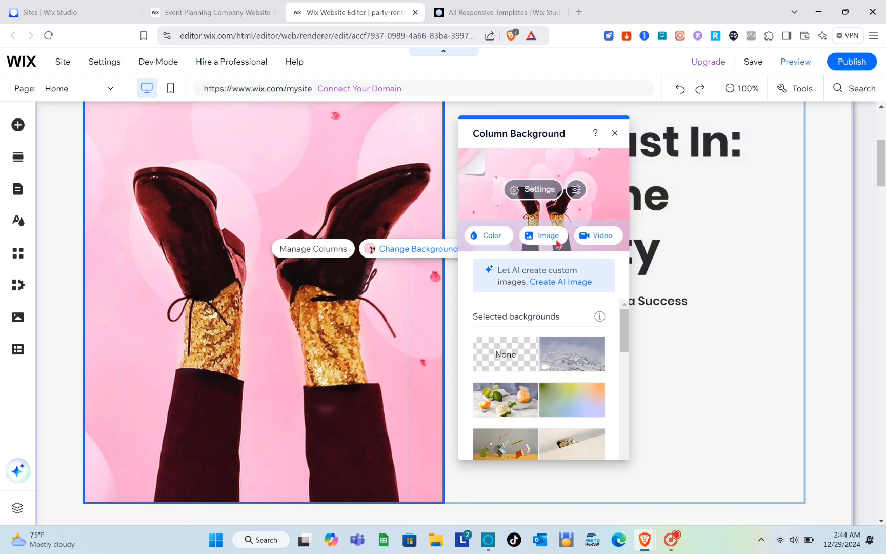
{"action": "left_click", "coordinate": [556, 240]}
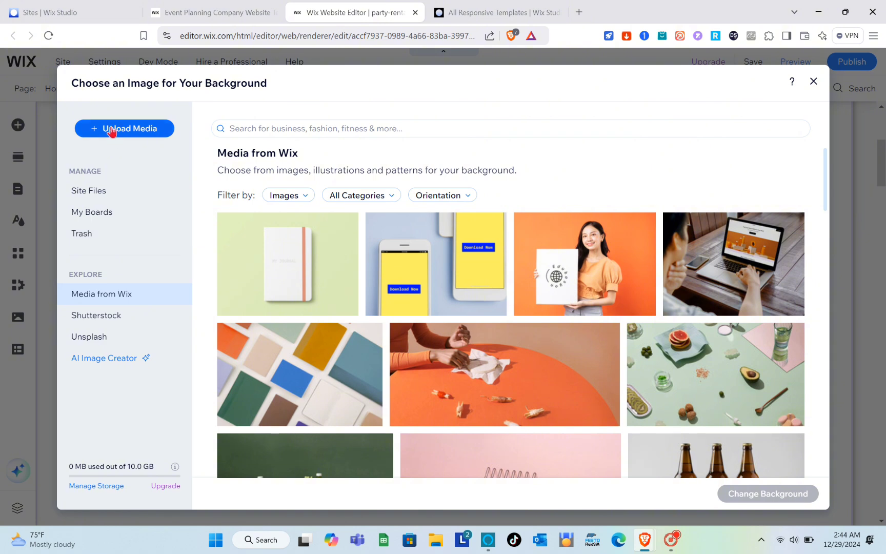
{"action": "left_click", "coordinate": [112, 132]}
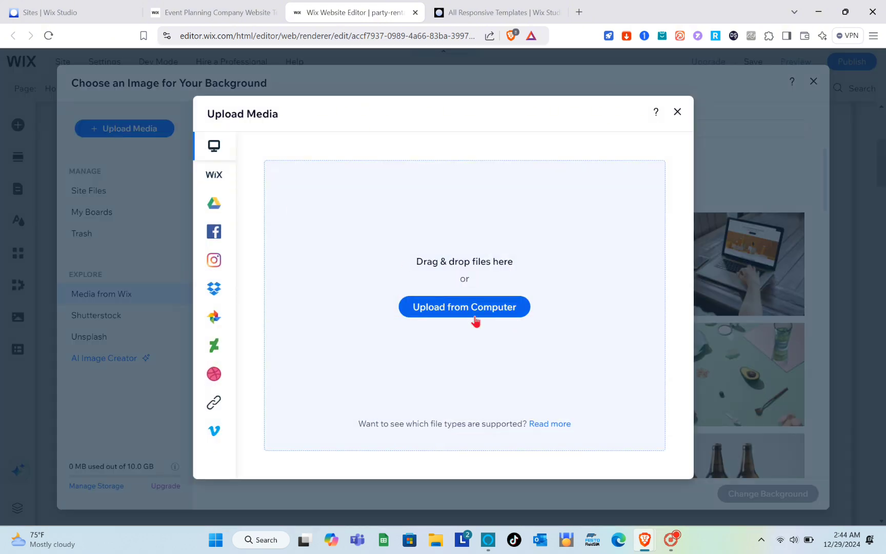
{"action": "left_click", "coordinate": [675, 115]}
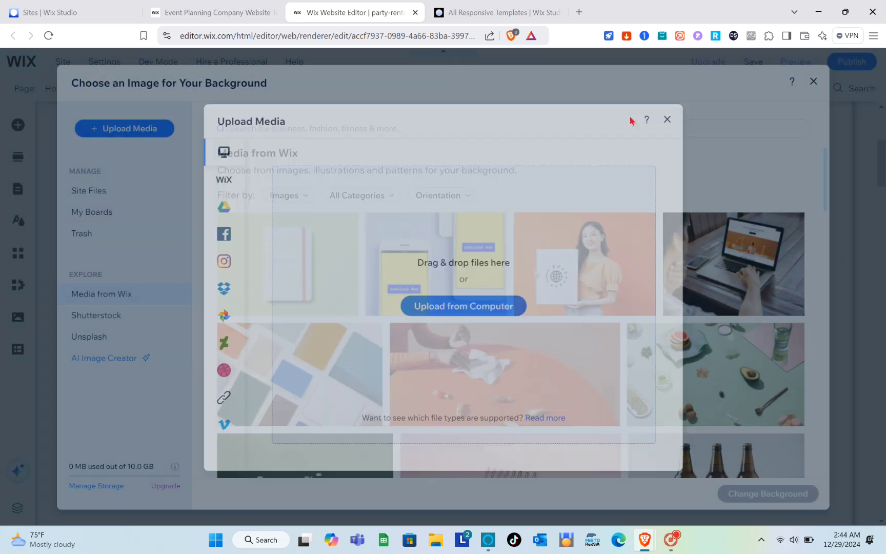
Search the Wix media for "party" and set the photo of friends dining under string lights as the column background
{"action": "left_click", "coordinate": [461, 132]}
{"action": "type", "text": "party"}
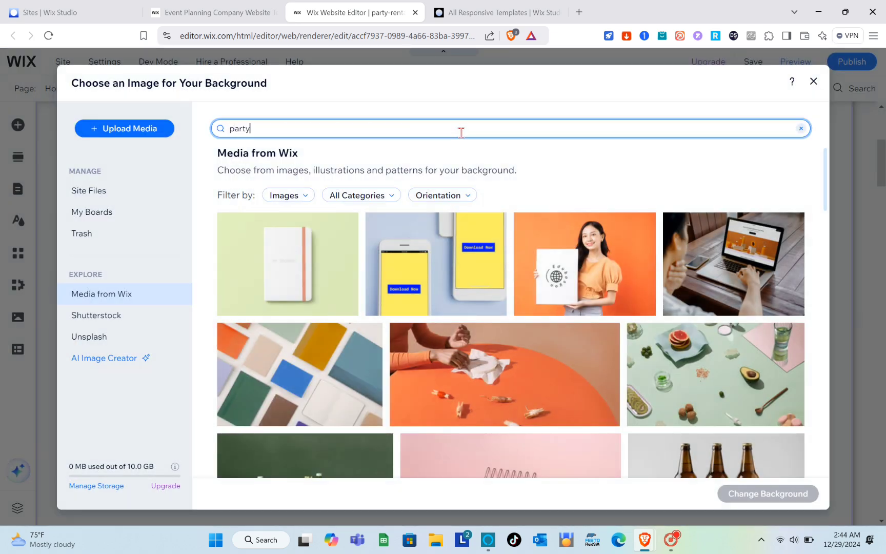
{"action": "key", "text": "Return"}
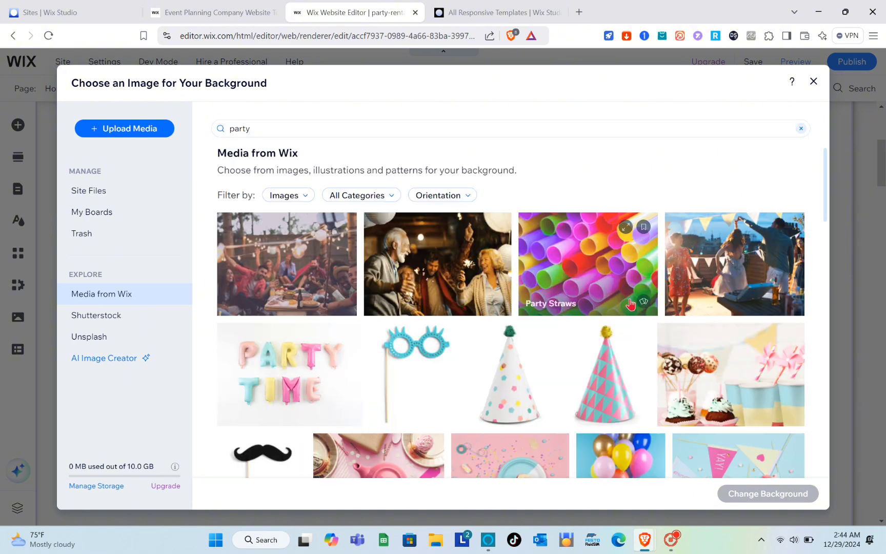
{"action": "left_click", "coordinate": [314, 274]}
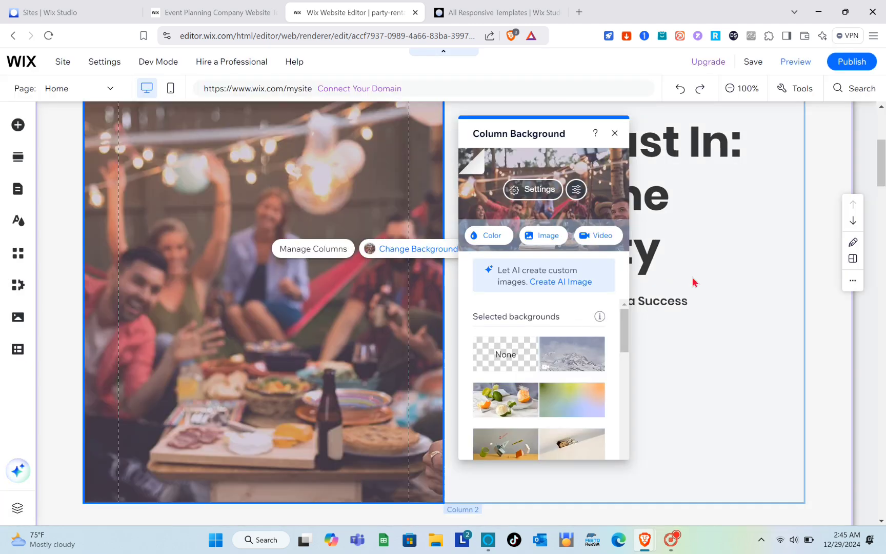
{"action": "left_click", "coordinate": [753, 318]}
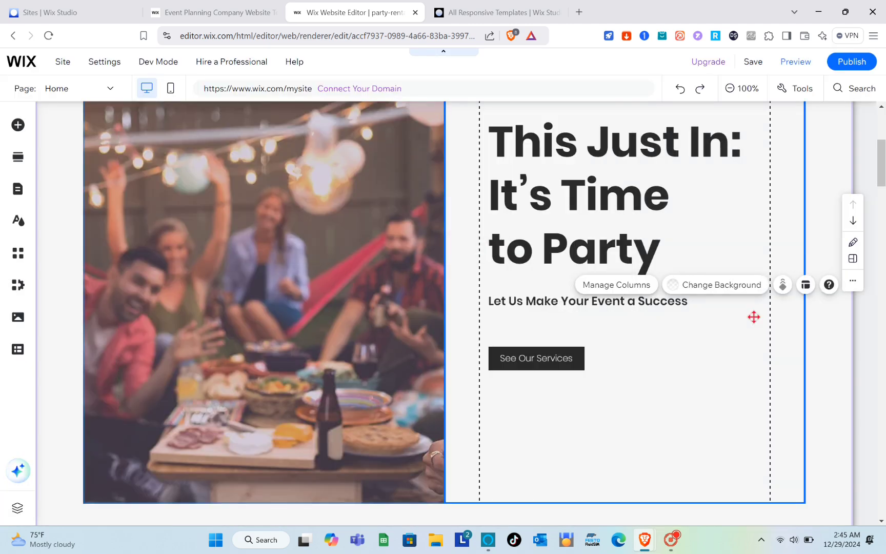
Check the welcome section's heading and "See Our Services" button, and look over the remaining home page sections
{"action": "scroll", "coordinate": [661, 366], "scroll_direction": "down", "scroll_amount": 3}
{"action": "scroll", "coordinate": [661, 367], "scroll_direction": "up", "scroll_amount": 3}
{"action": "scroll", "coordinate": [661, 366], "scroll_direction": "down", "scroll_amount": 2}
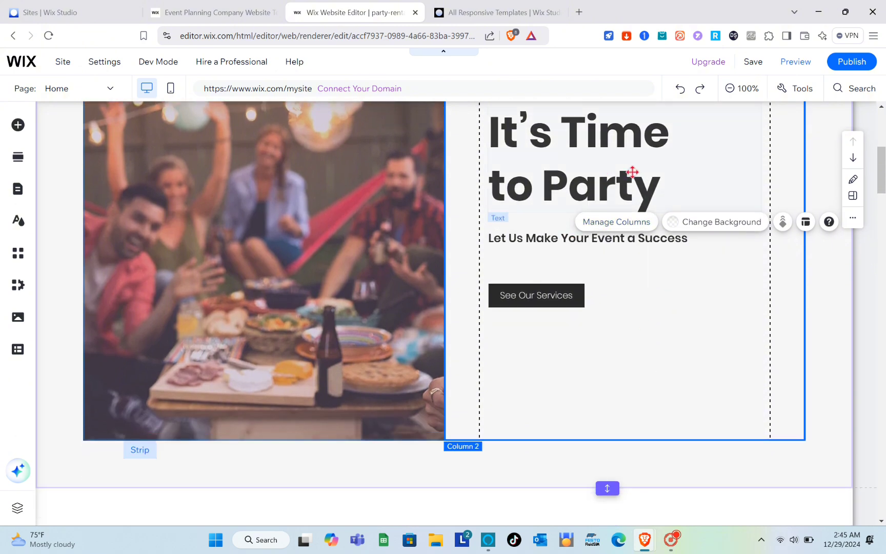
{"action": "left_click", "coordinate": [633, 173]}
{"action": "left_click", "coordinate": [559, 291]}
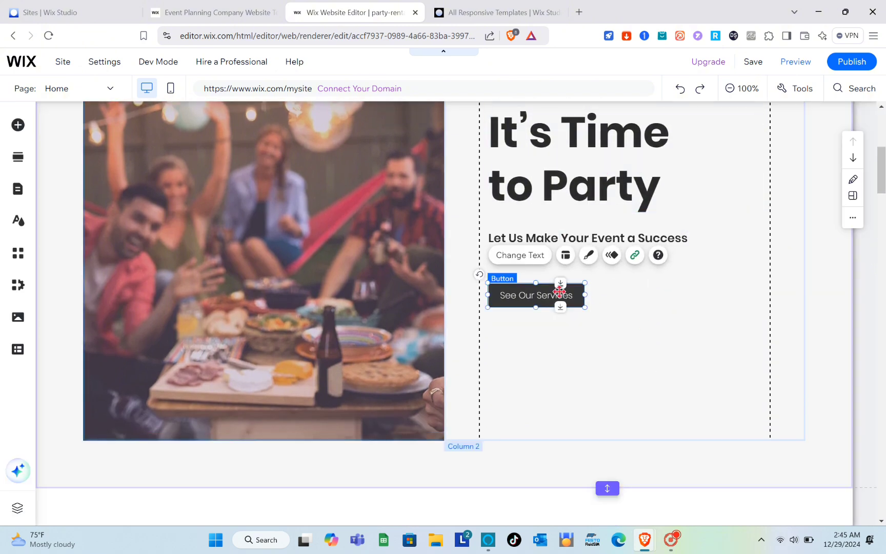
{"action": "scroll", "coordinate": [615, 358], "scroll_direction": "down", "scroll_amount": 20}
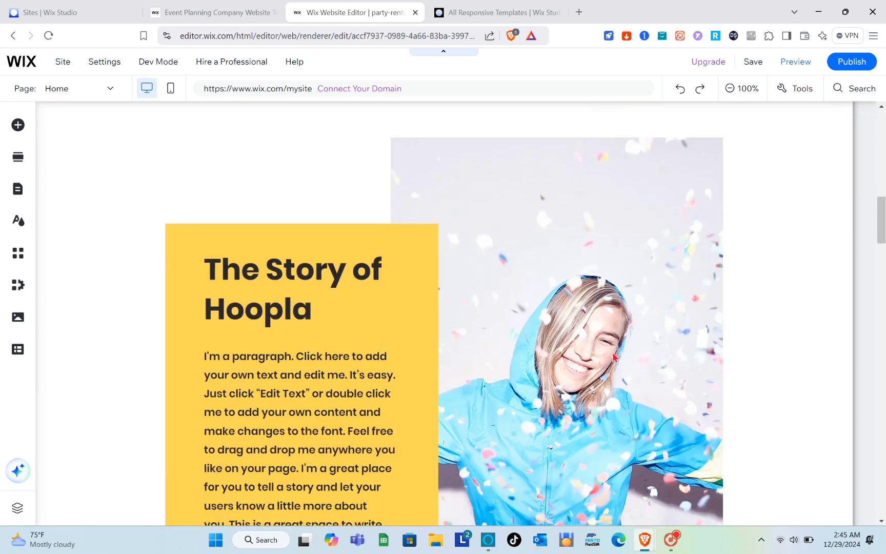
{"action": "scroll", "coordinate": [615, 357], "scroll_direction": "down", "scroll_amount": 20}
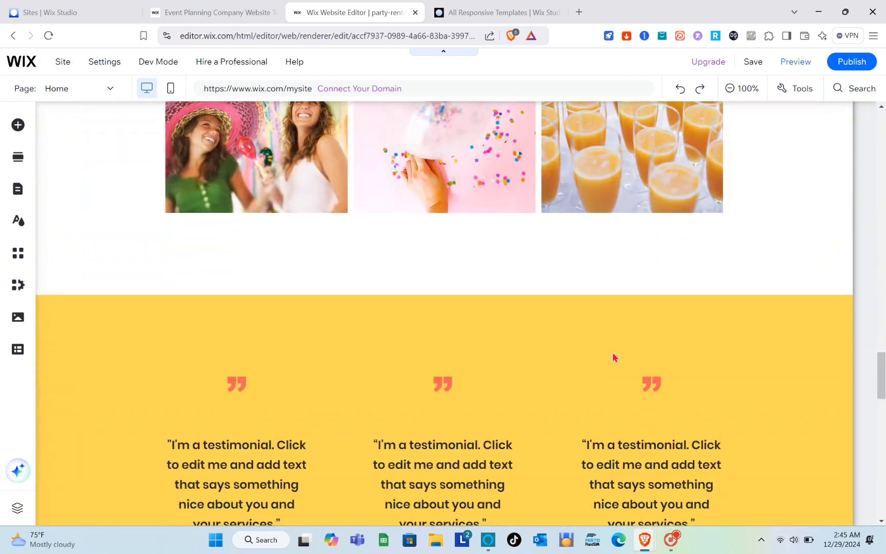
{"action": "scroll", "coordinate": [613, 357], "scroll_direction": "down", "scroll_amount": 3}
{"action": "scroll", "coordinate": [613, 355], "scroll_direction": "up", "scroll_amount": 20}
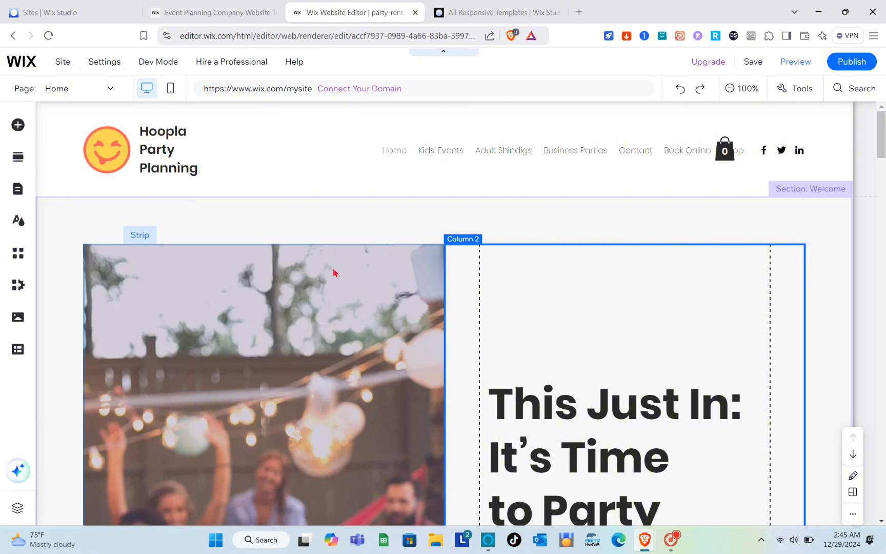
Select the smiley logo in the header to view its image editing options, and deselect it
{"action": "left_click", "coordinate": [115, 165]}
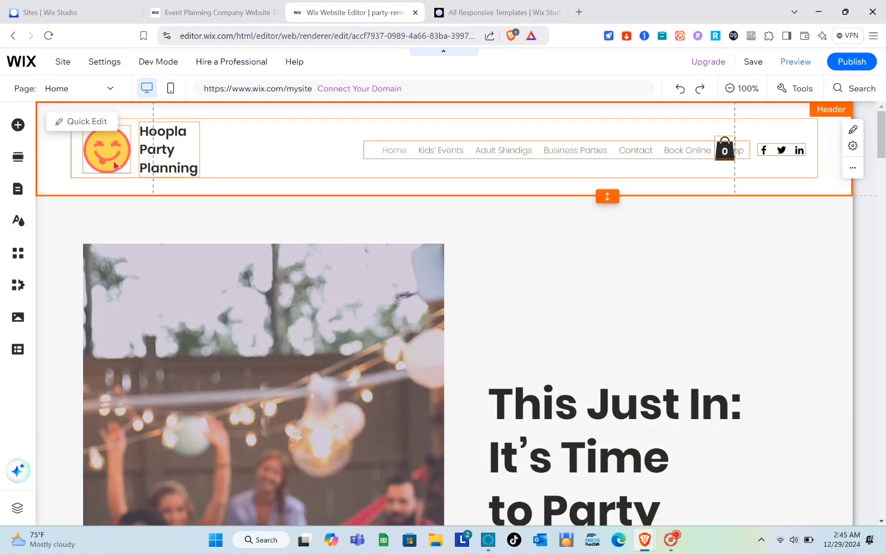
{"action": "left_click", "coordinate": [118, 158]}
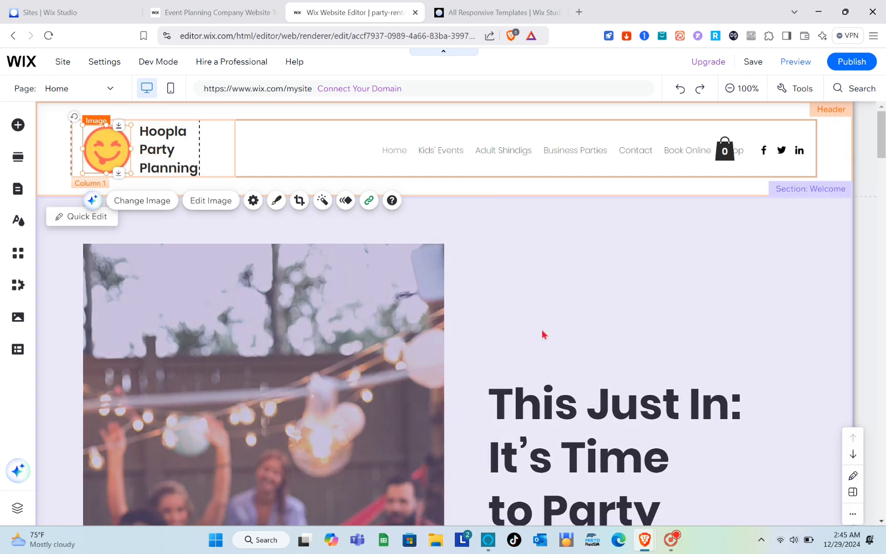
{"action": "left_click", "coordinate": [544, 334]}
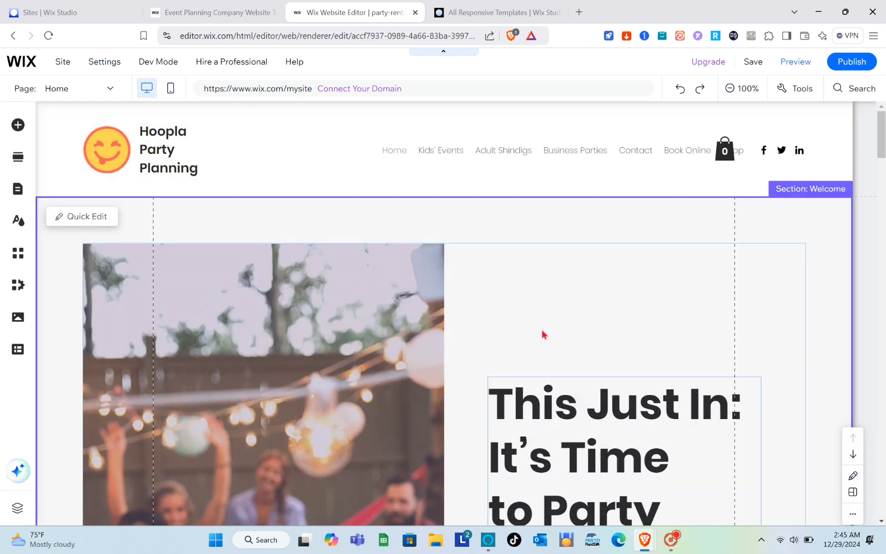
Switch to the Book Online bookings page and look over its service listings
{"action": "left_click", "coordinate": [102, 91]}
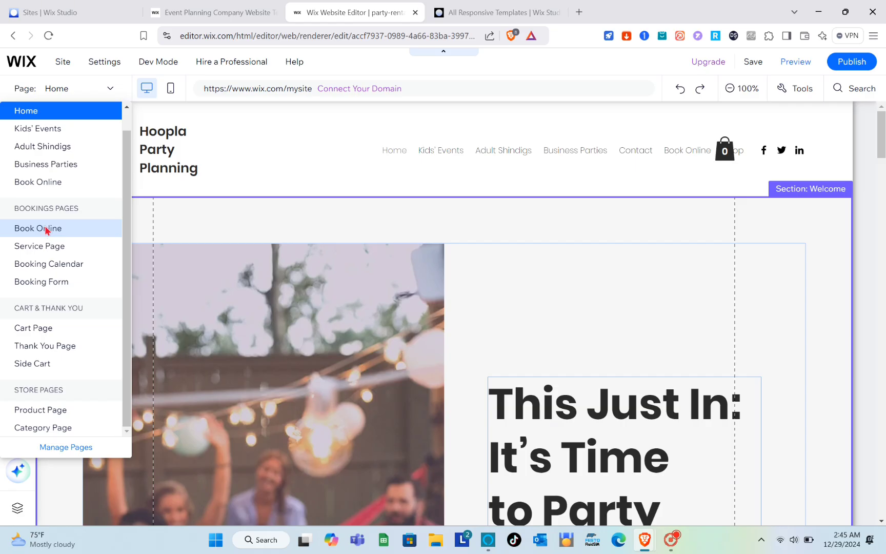
{"action": "left_click", "coordinate": [46, 228]}
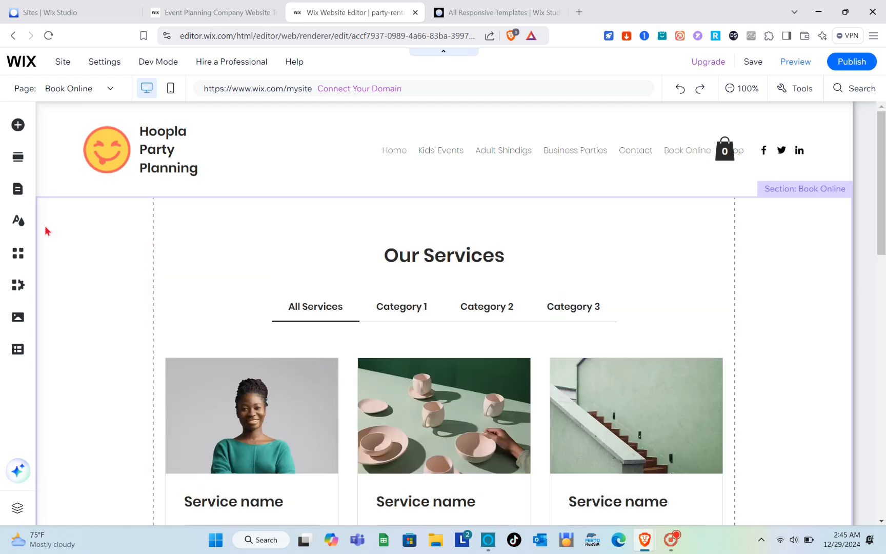
{"action": "scroll", "coordinate": [254, 369], "scroll_direction": "down", "scroll_amount": 10}
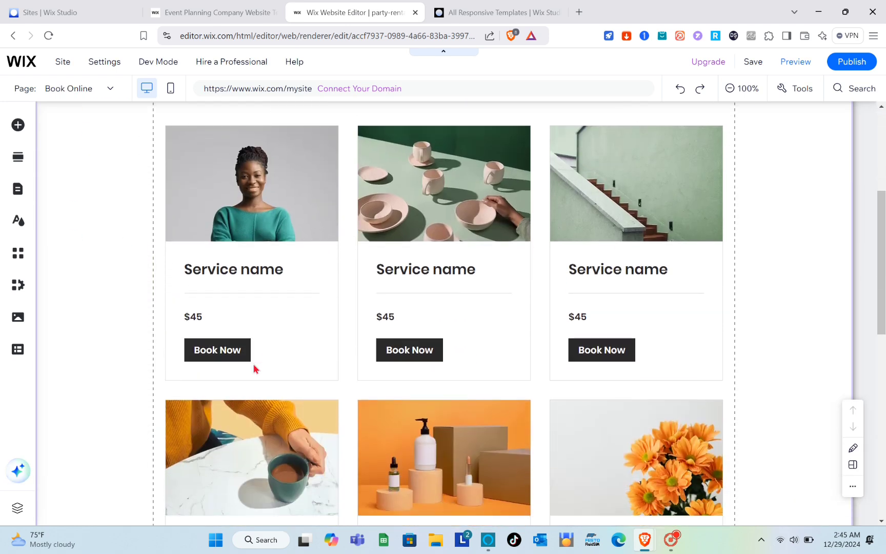
{"action": "scroll", "coordinate": [253, 367], "scroll_direction": "down", "scroll_amount": 5}
{"action": "scroll", "coordinate": [254, 367], "scroll_direction": "up", "scroll_amount": 10}
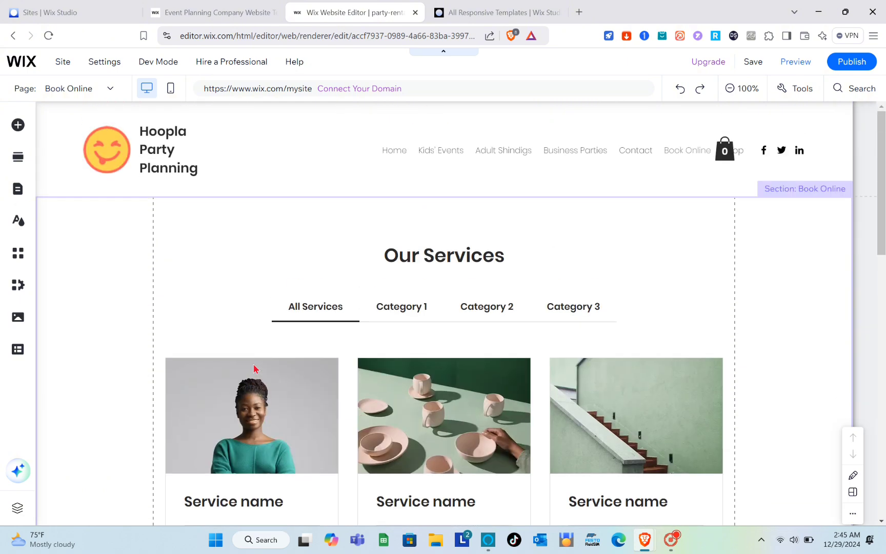
{"action": "scroll", "coordinate": [253, 367], "scroll_direction": "down", "scroll_amount": 4}
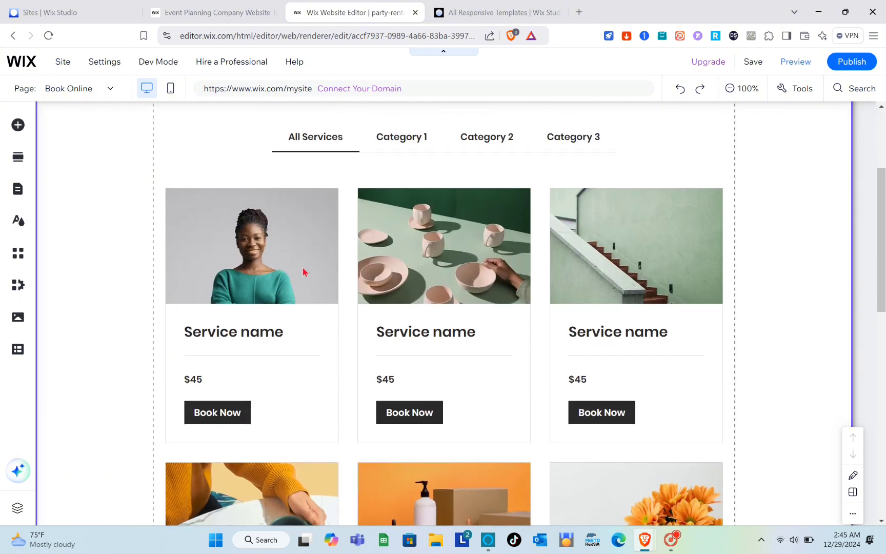
Open the management of booking services and set the business type for suggested services to Party Planning Company
{"action": "left_click", "coordinate": [303, 268]}
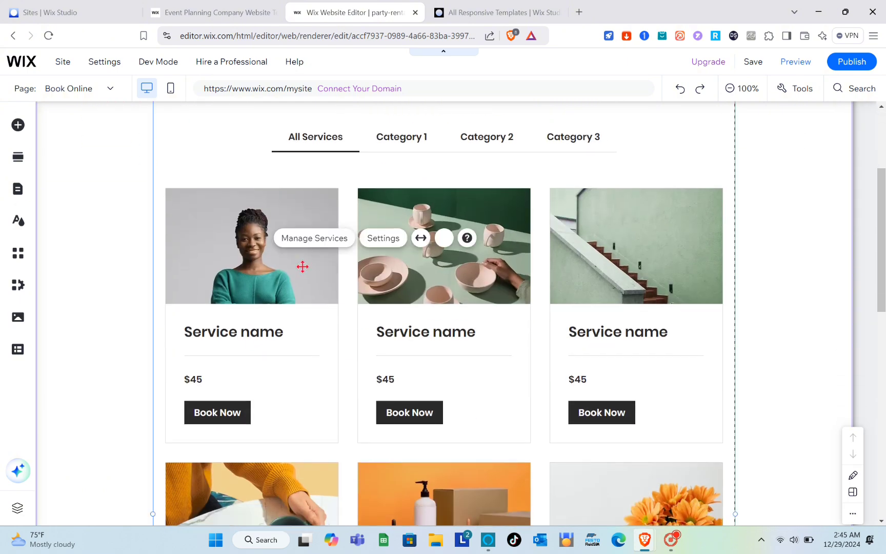
{"action": "left_click", "coordinate": [330, 240]}
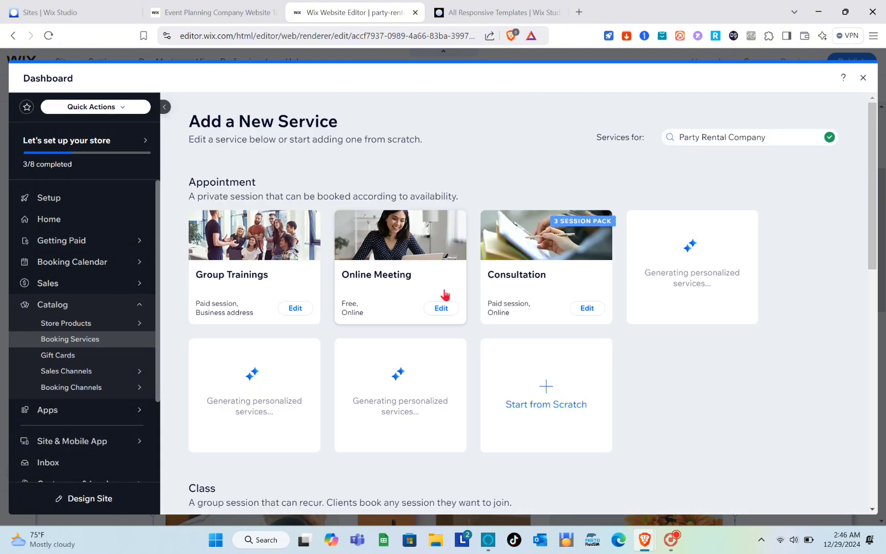
{"action": "left_click", "coordinate": [773, 141]}
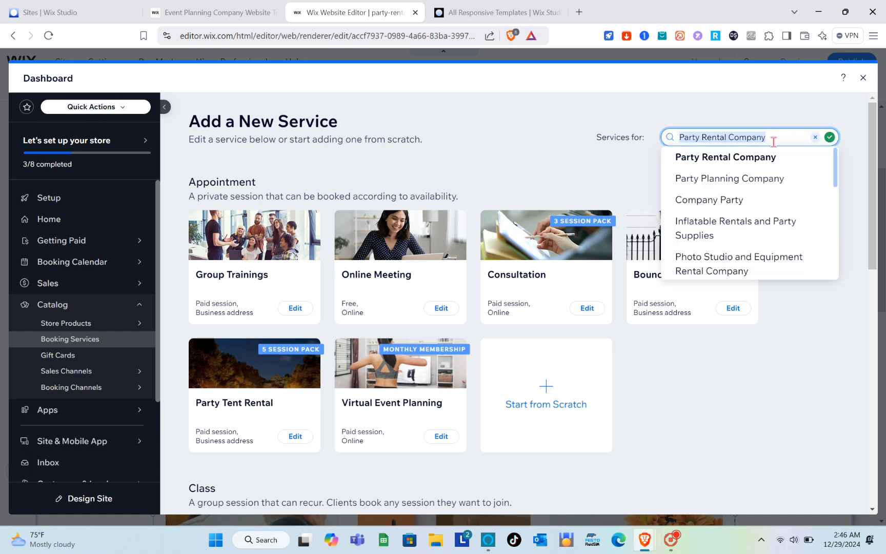
{"action": "left_click", "coordinate": [763, 180]}
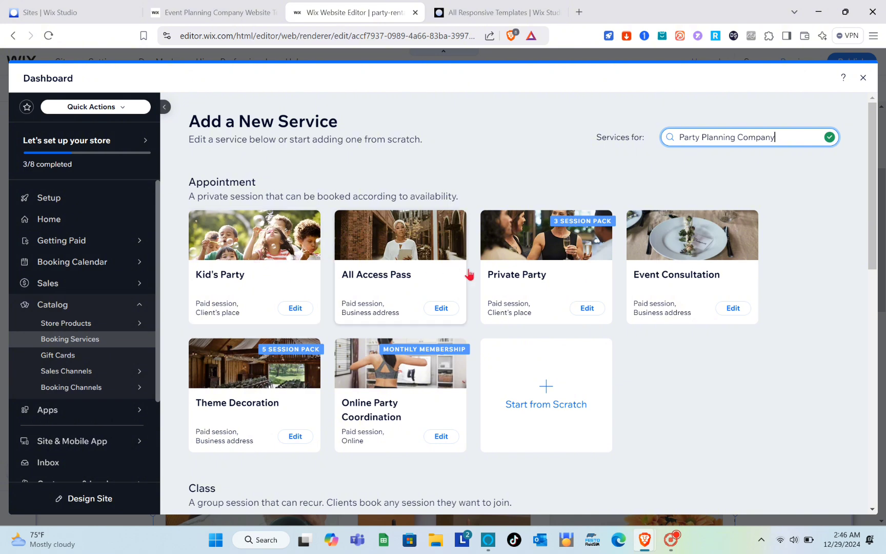
Open the suggested Kid's Party appointment service for editing and check its name and image fields
{"action": "left_click", "coordinate": [273, 260]}
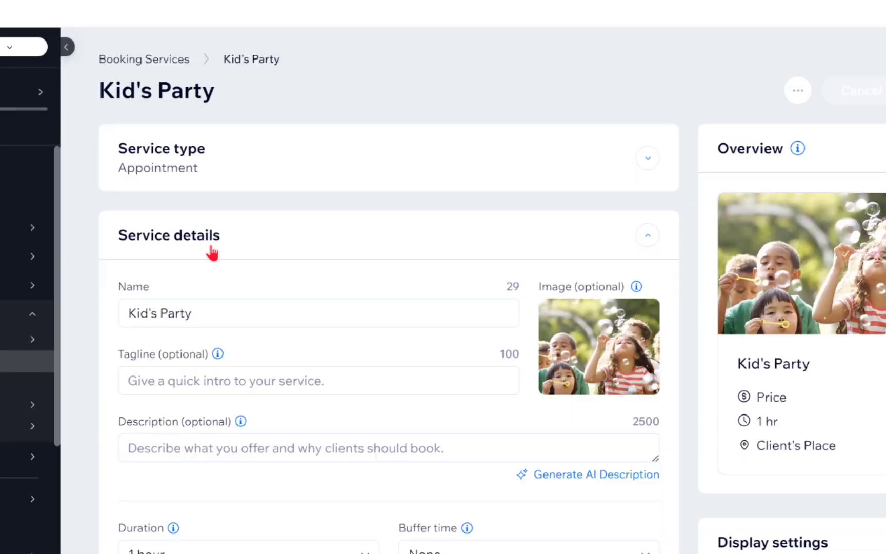
{"action": "left_click", "coordinate": [257, 312]}
{"action": "left_click", "coordinate": [257, 311]}
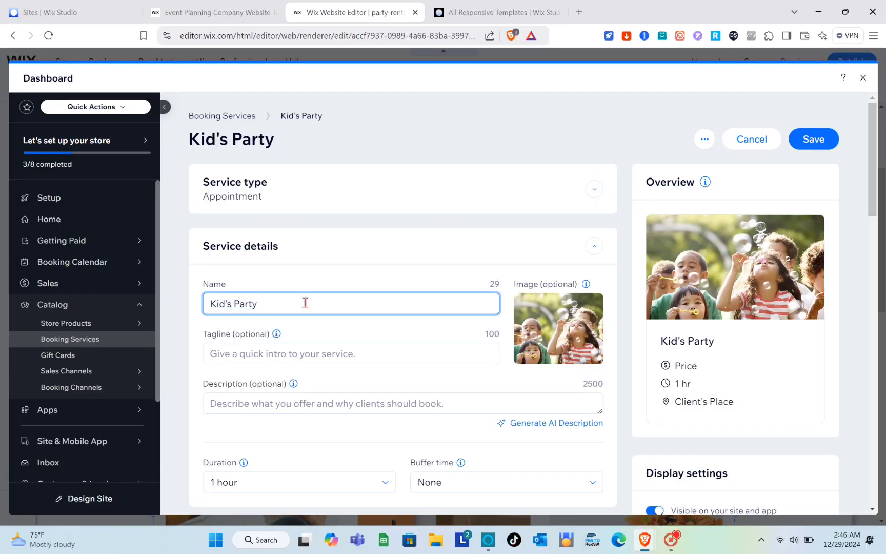
{"action": "left_click", "coordinate": [545, 324]}
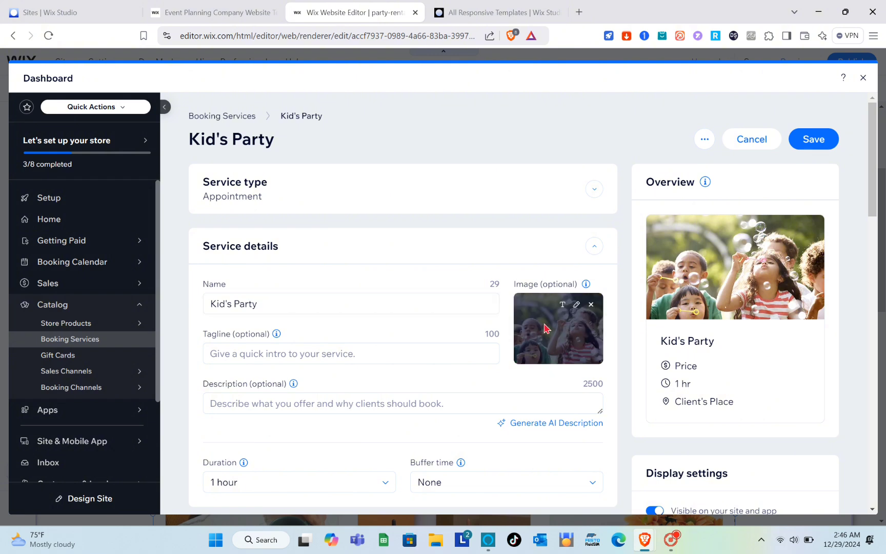
Open the Kid's Party service image in Photo Studio and look over the Crop and Extend and AI Image Editor options
{"action": "left_click", "coordinate": [576, 306]}
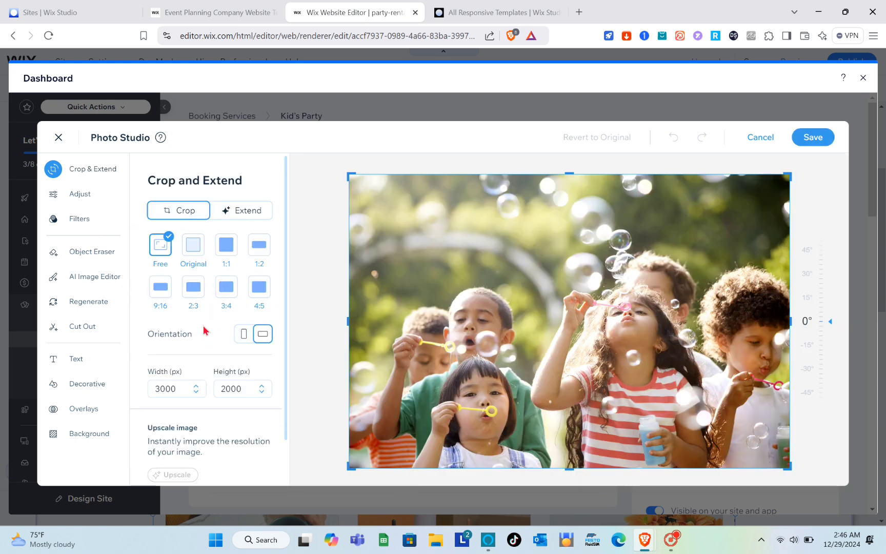
{"action": "scroll", "coordinate": [205, 330], "scroll_direction": "down", "scroll_amount": 2}
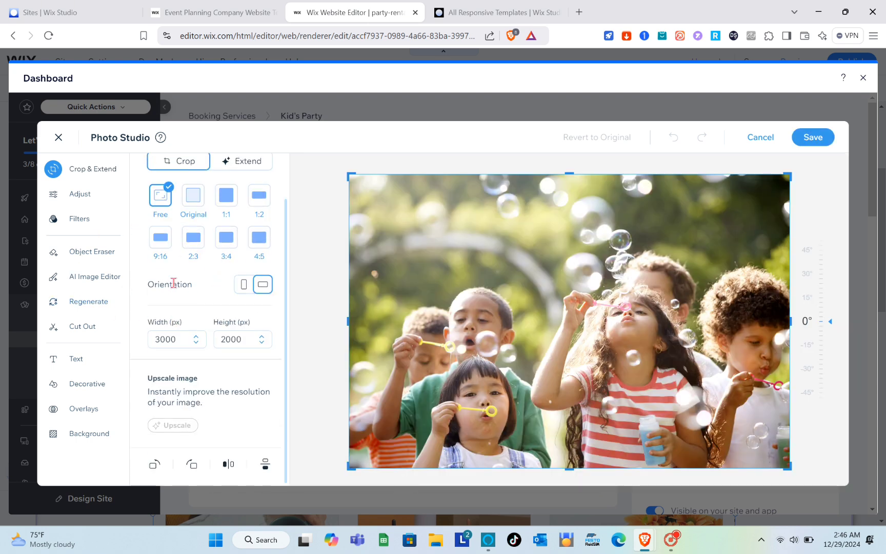
{"action": "scroll", "coordinate": [211, 280], "scroll_direction": "up", "scroll_amount": 2}
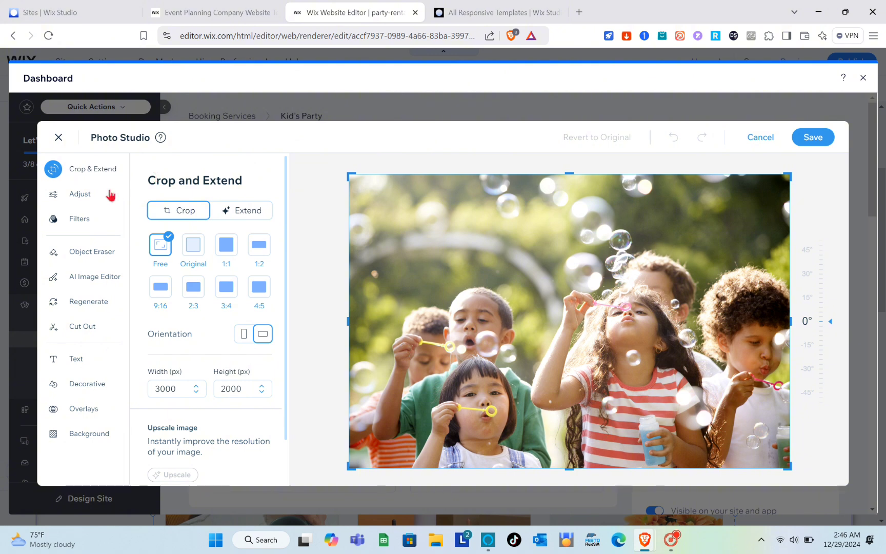
{"action": "left_click", "coordinate": [102, 281]}
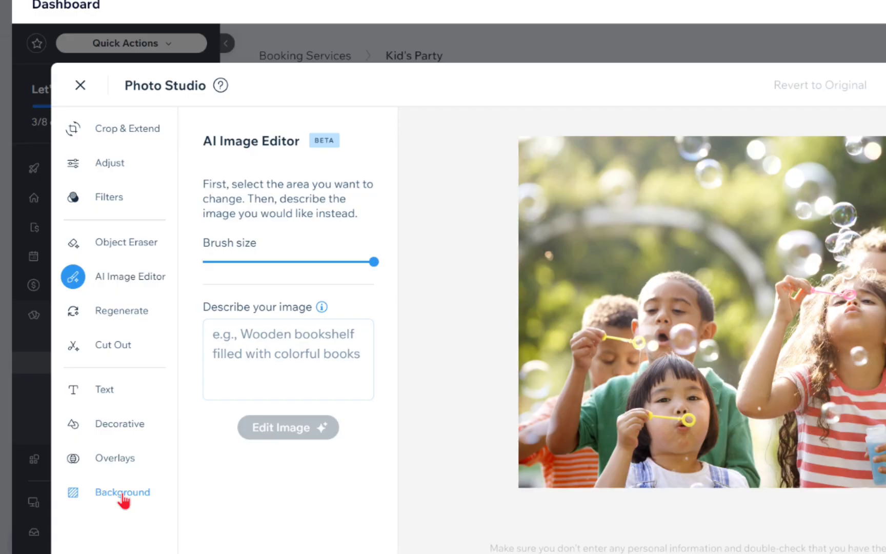
Start adding a custom background image to the service photo and search the media library for "kids party"
{"action": "left_click", "coordinate": [89, 434]}
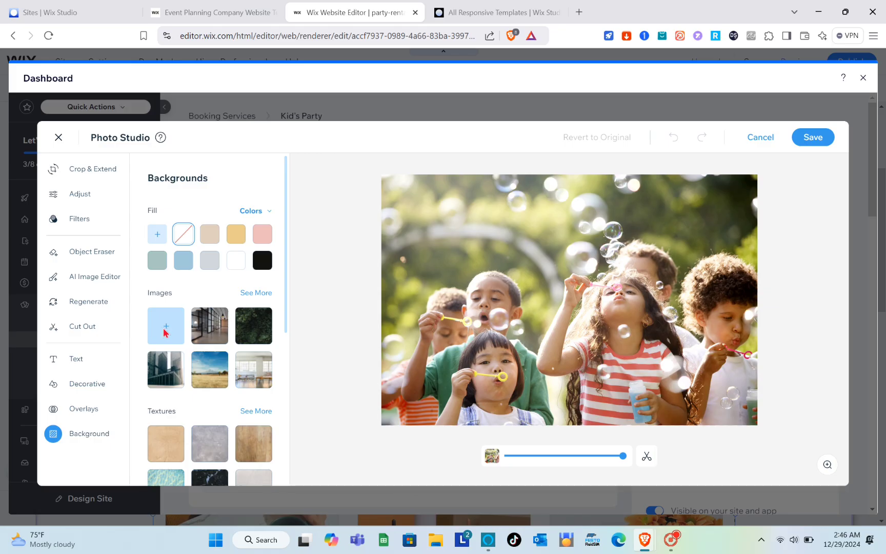
{"action": "left_click", "coordinate": [163, 328]}
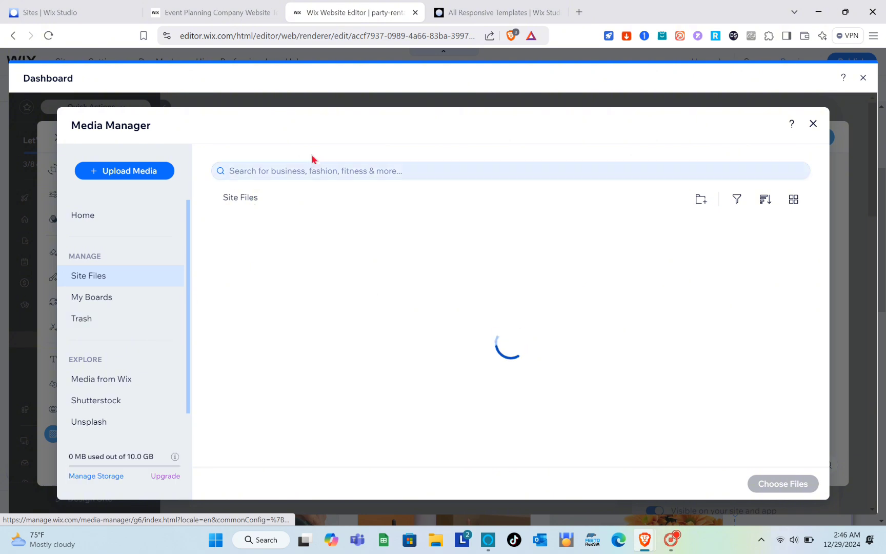
{"action": "left_click", "coordinate": [323, 164]}
{"action": "type", "text": "kid"}
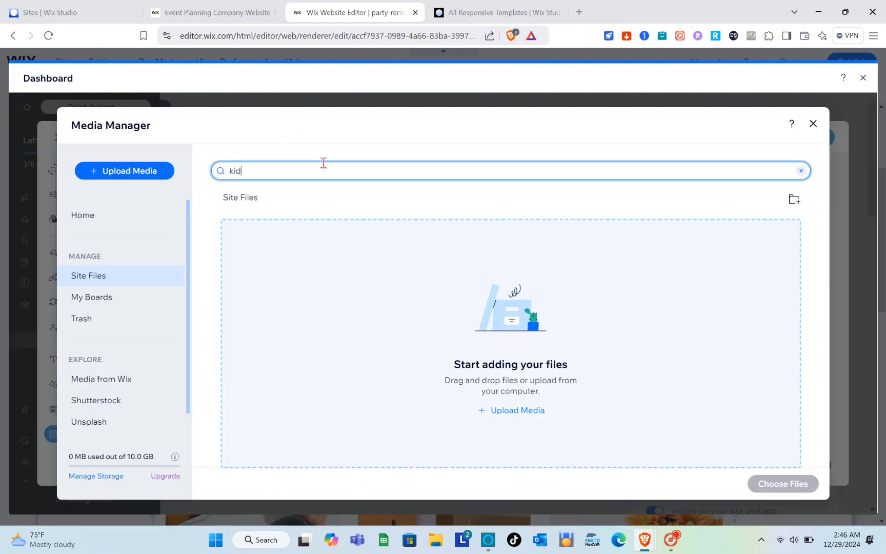
{"action": "type", "text": "s o"}
{"action": "type", "text": "arty"}
{"action": "key", "text": "Return"}
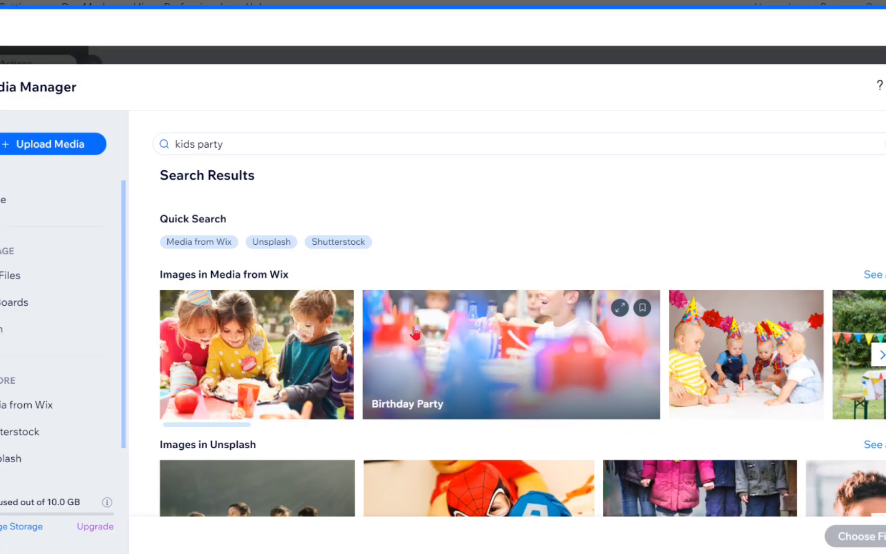
Use the Happy Kids image from Media from Wix as the background, with the original photo fully faded out, and save the edited image
{"action": "scroll", "coordinate": [421, 322], "scroll_direction": "down", "scroll_amount": 3}
{"action": "scroll", "coordinate": [415, 333], "scroll_direction": "down", "scroll_amount": 3}
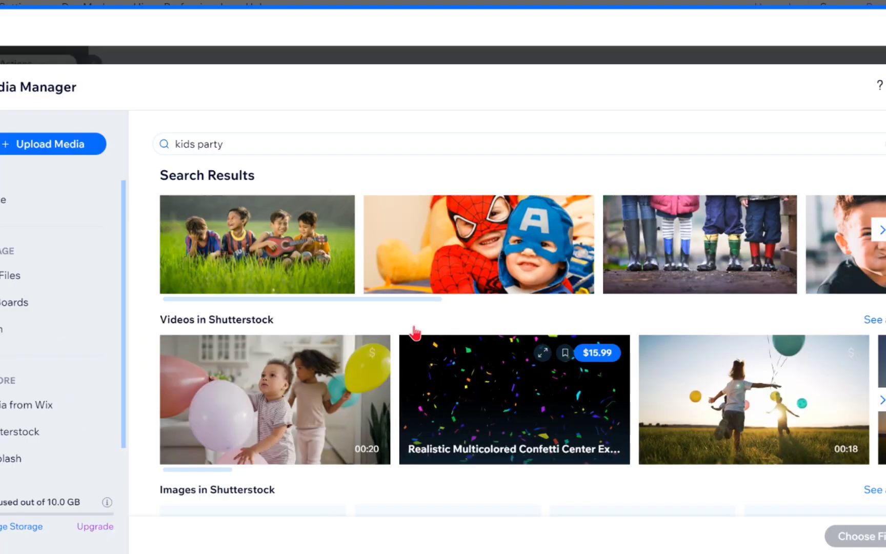
{"action": "scroll", "coordinate": [413, 330], "scroll_direction": "up", "scroll_amount": 4}
{"action": "left_click", "coordinate": [261, 321]}
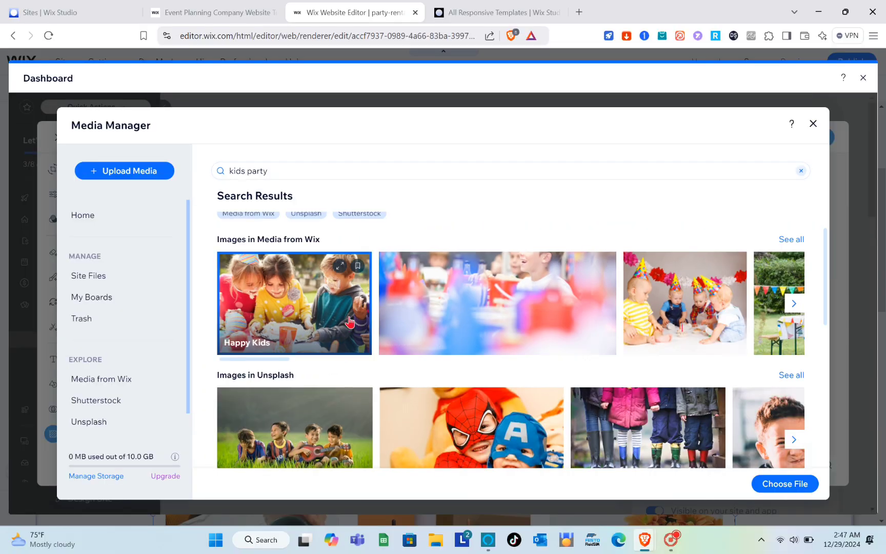
{"action": "left_click", "coordinate": [780, 487]}
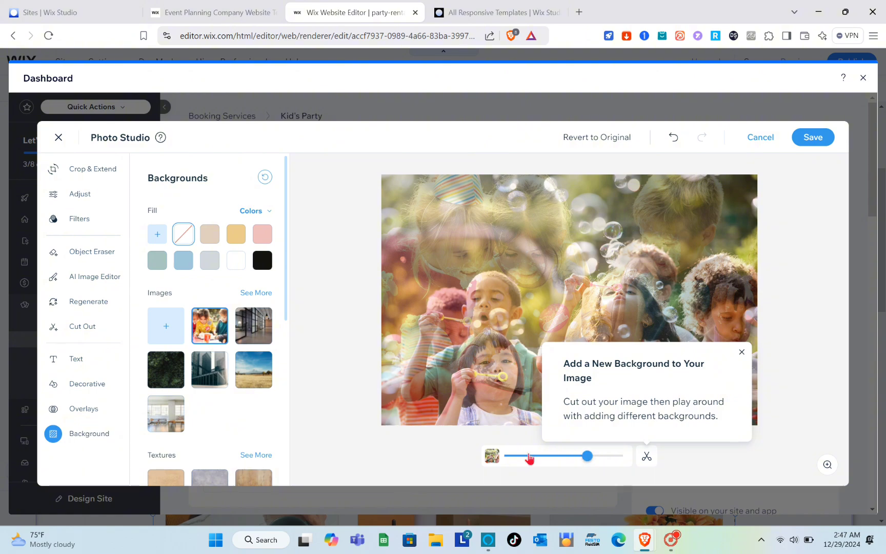
{"action": "left_click", "coordinate": [498, 456]}
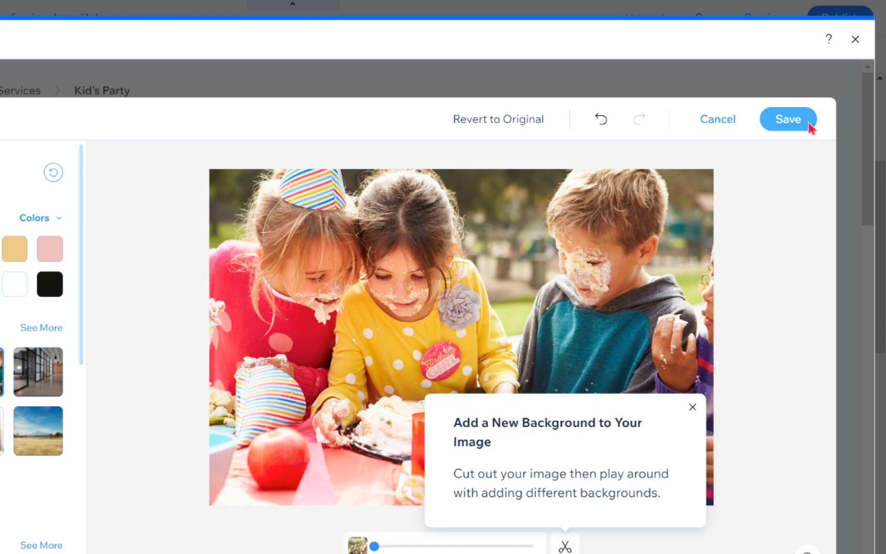
{"action": "left_click", "coordinate": [809, 123]}
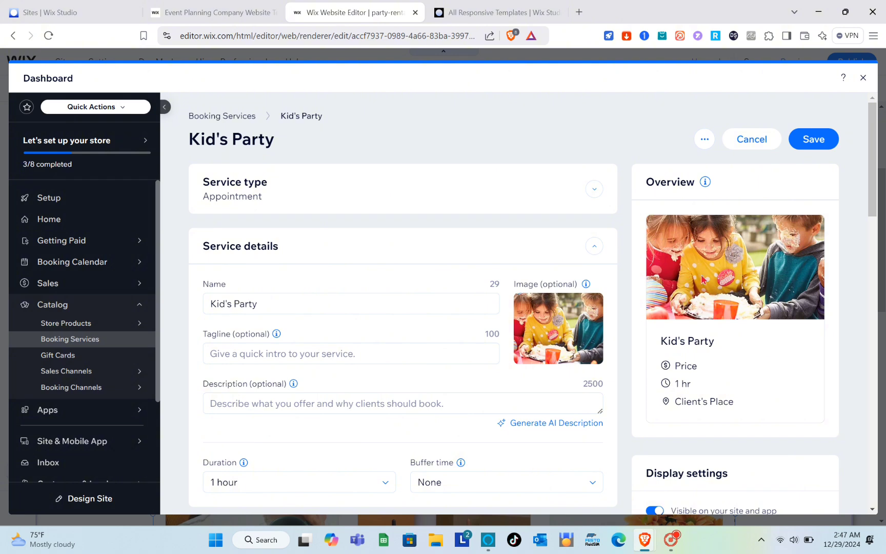
Generate an AI service description from the prompt "a friendly invitation to kids" and use the Professional version
{"action": "scroll", "coordinate": [435, 318], "scroll_direction": "down", "scroll_amount": 2}
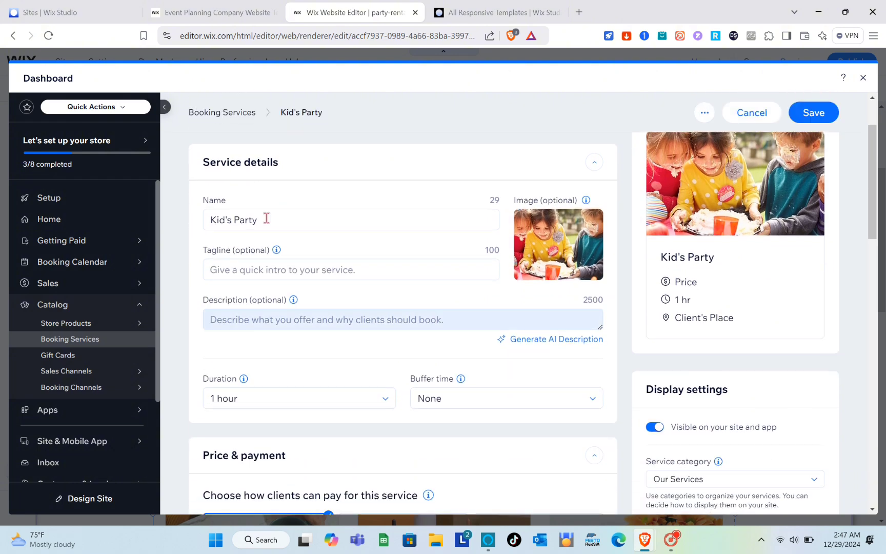
{"action": "left_click", "coordinate": [255, 269]}
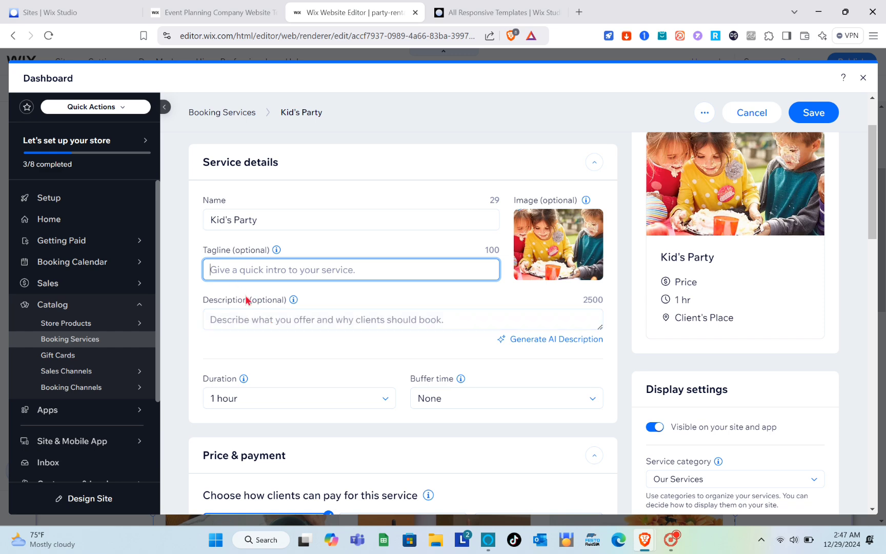
{"action": "left_click", "coordinate": [260, 326]}
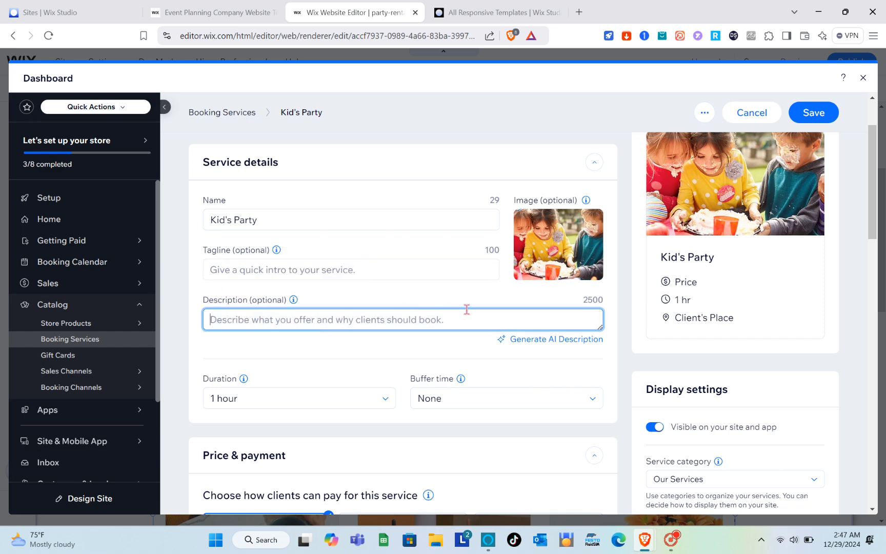
{"action": "left_click", "coordinate": [561, 339]}
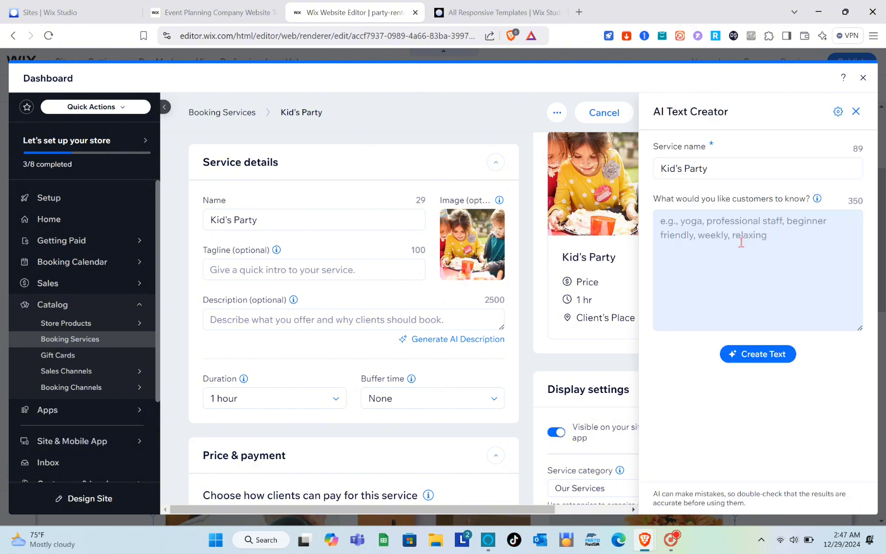
{"action": "left_click", "coordinate": [702, 244]}
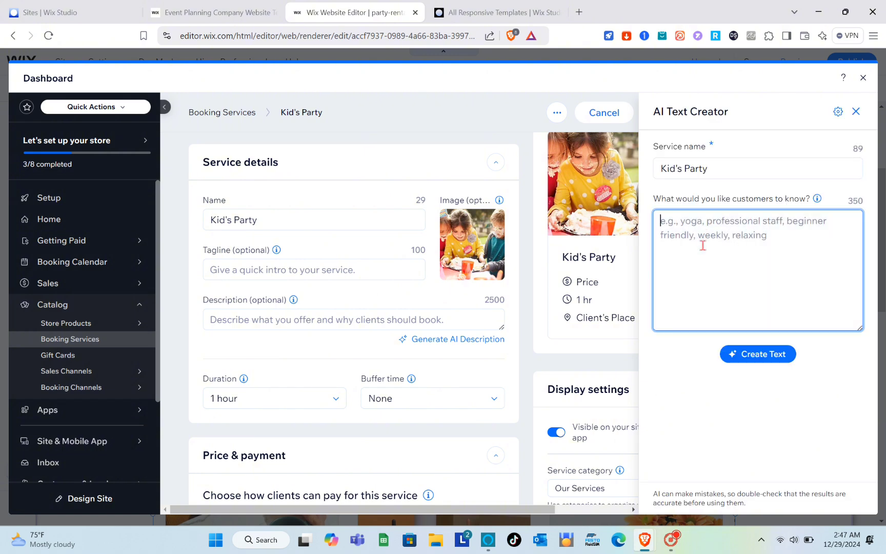
{"action": "type", "text": "a fri"}
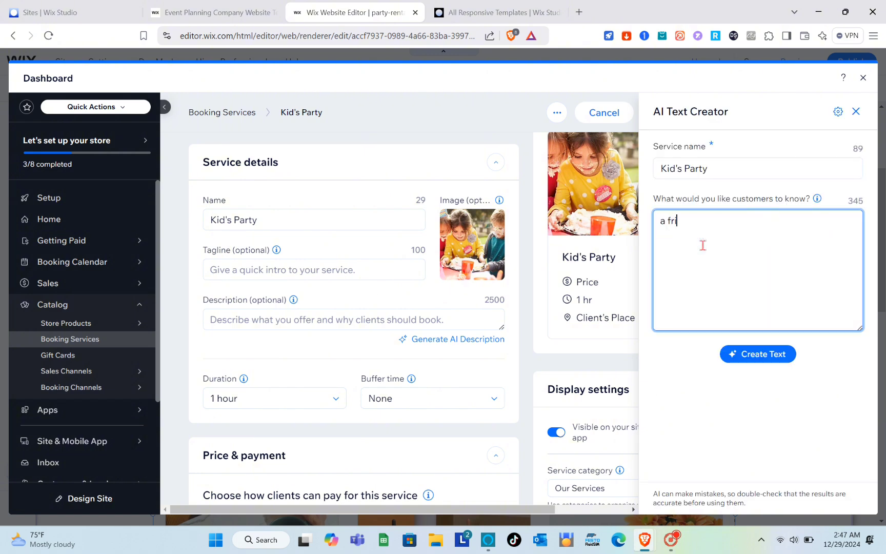
{"action": "type", "text": "endly invitati"}
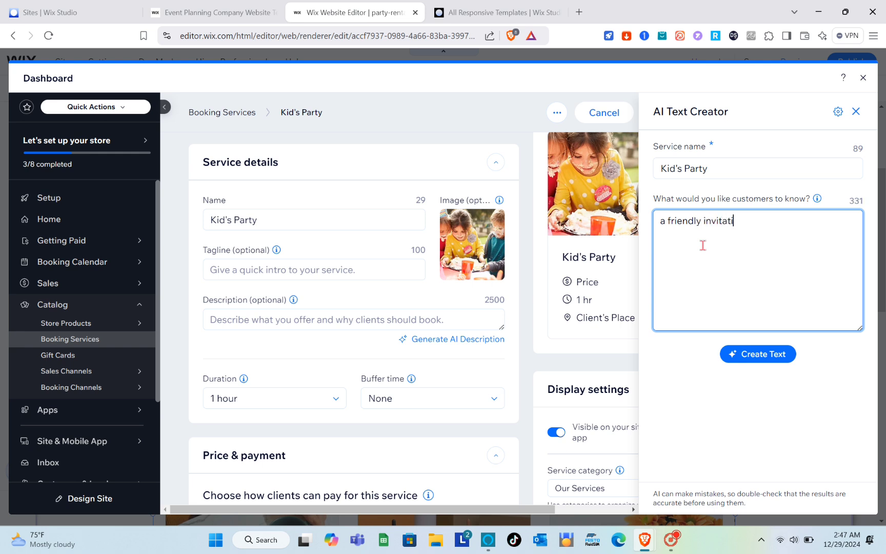
{"action": "type", "text": "on to kids"}
{"action": "left_click", "coordinate": [774, 361]}
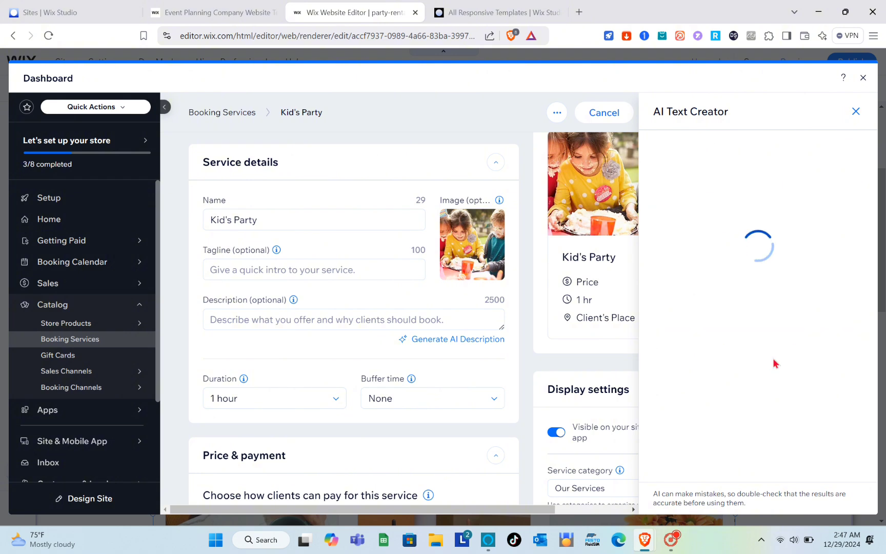
{"action": "left_click", "coordinate": [826, 329]}
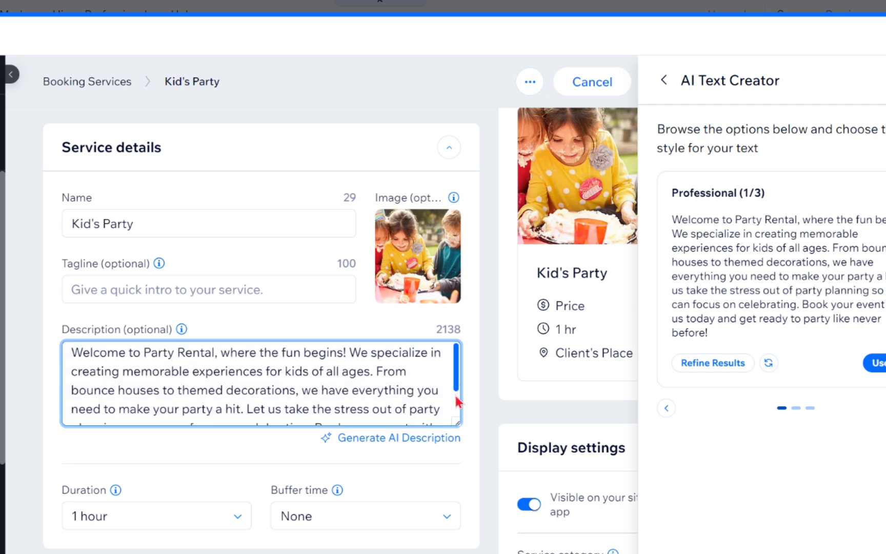
Set a custom session duration of 8 hours and a buffer time of 10 minutes for the Kid's Party service
{"action": "scroll", "coordinate": [458, 388], "scroll_direction": "down", "scroll_amount": 2}
{"action": "scroll", "coordinate": [323, 475], "scroll_direction": "down", "scroll_amount": 2}
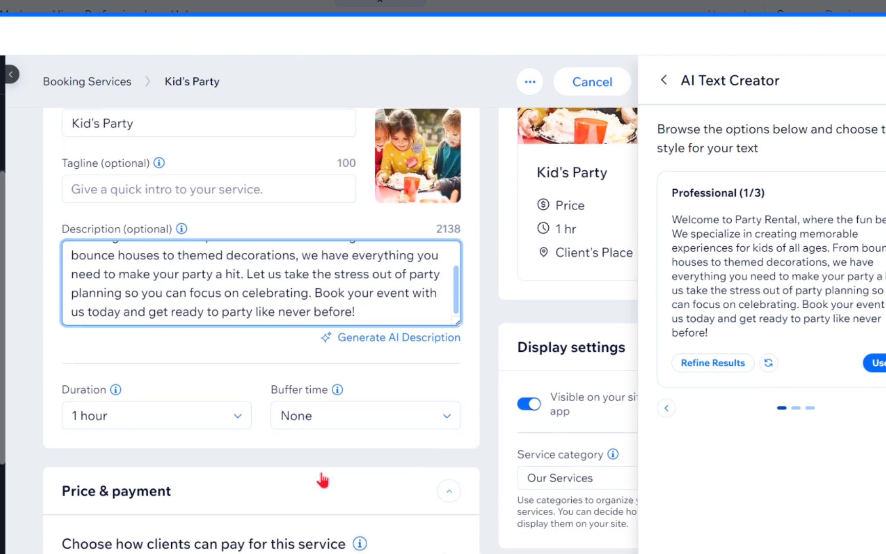
{"action": "left_click", "coordinate": [150, 427]}
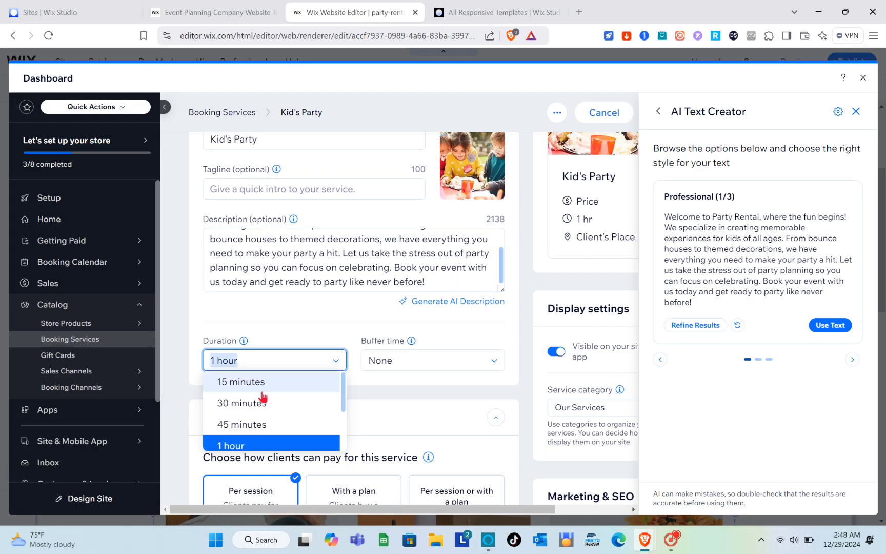
{"action": "scroll", "coordinate": [261, 396], "scroll_direction": "down", "scroll_amount": 5}
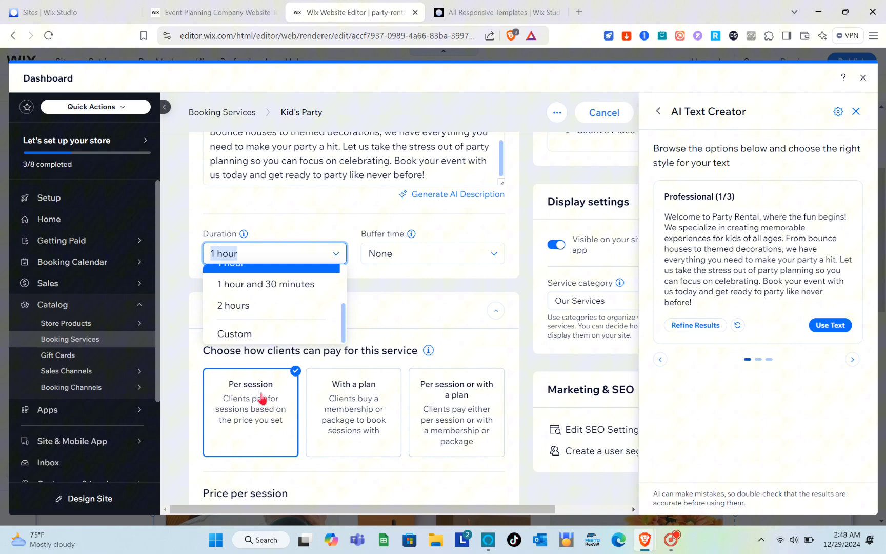
{"action": "left_click", "coordinate": [248, 333]}
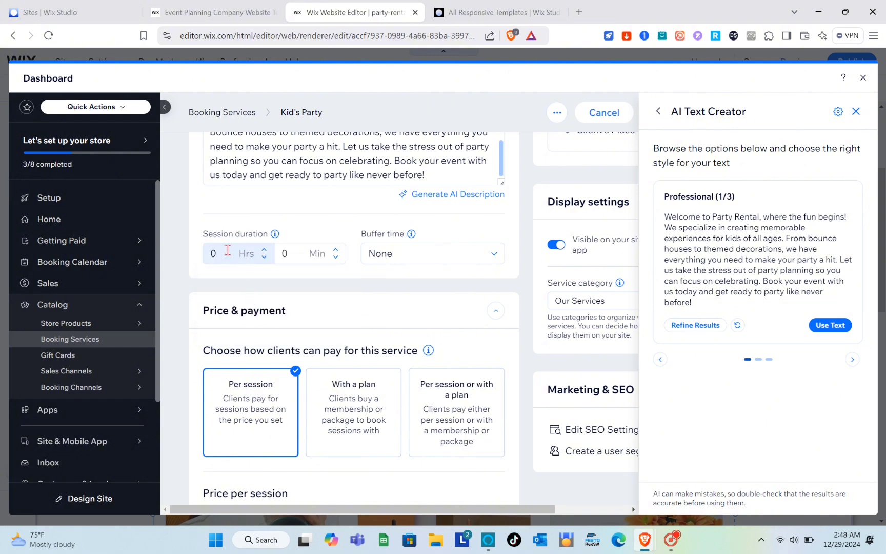
{"action": "left_click", "coordinate": [224, 251]}
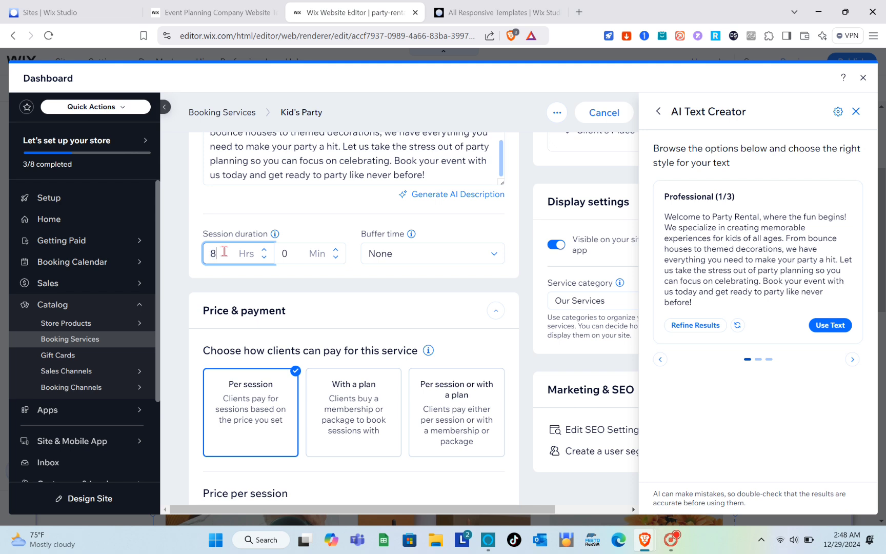
{"action": "left_click", "coordinate": [378, 254]}
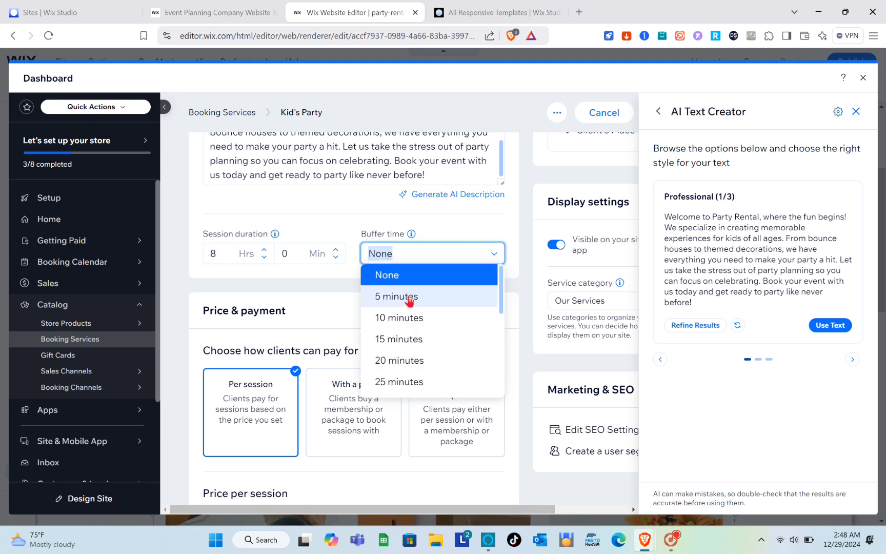
{"action": "left_click", "coordinate": [409, 317]}
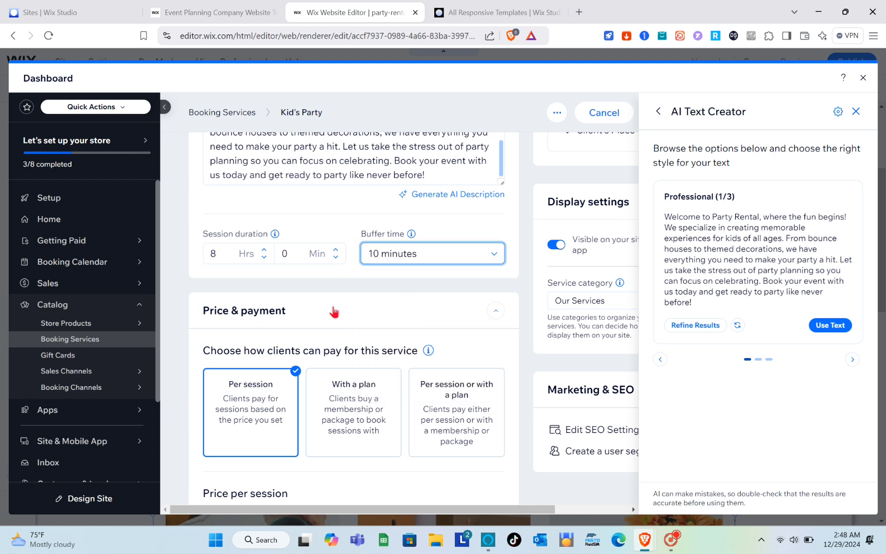
Close the AI Text Creator, try the combined session-or-plan payment option, and set clients to pay per session
{"action": "scroll", "coordinate": [334, 311], "scroll_direction": "down", "scroll_amount": 2}
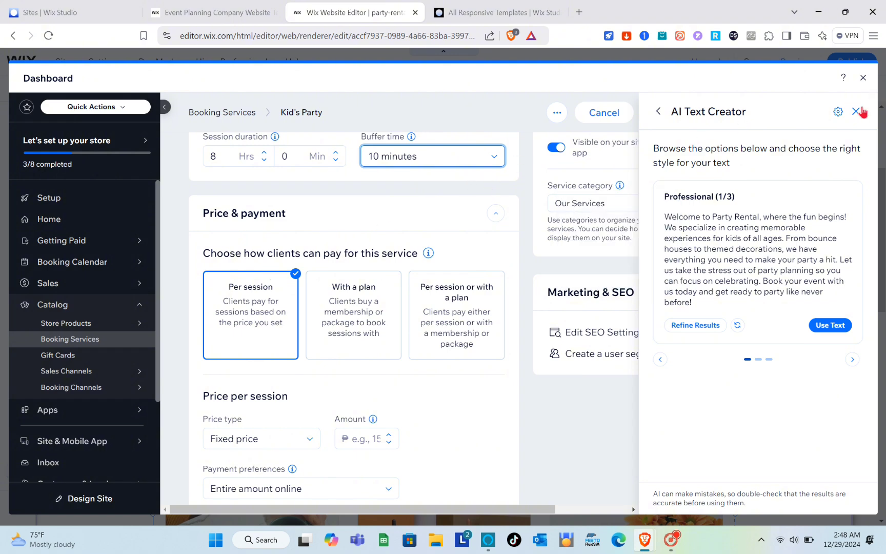
{"action": "left_click", "coordinate": [861, 112]}
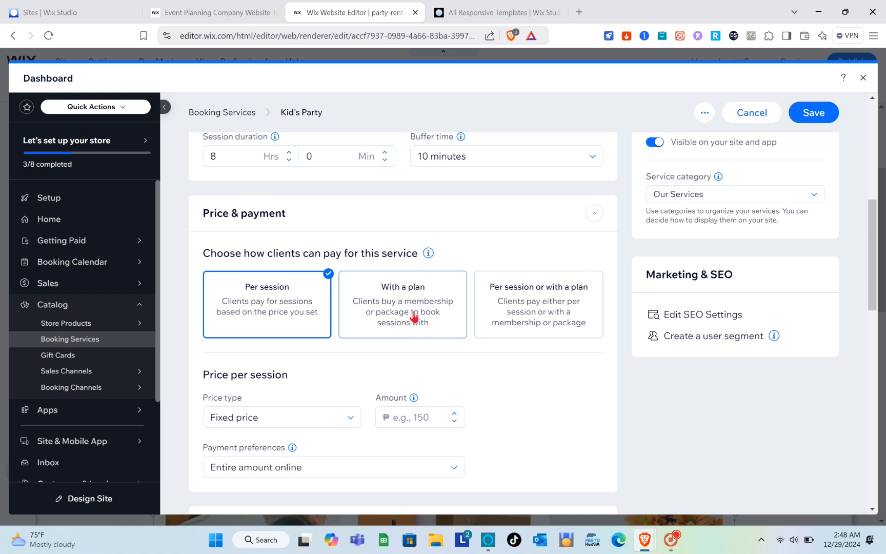
{"action": "left_click", "coordinate": [570, 300]}
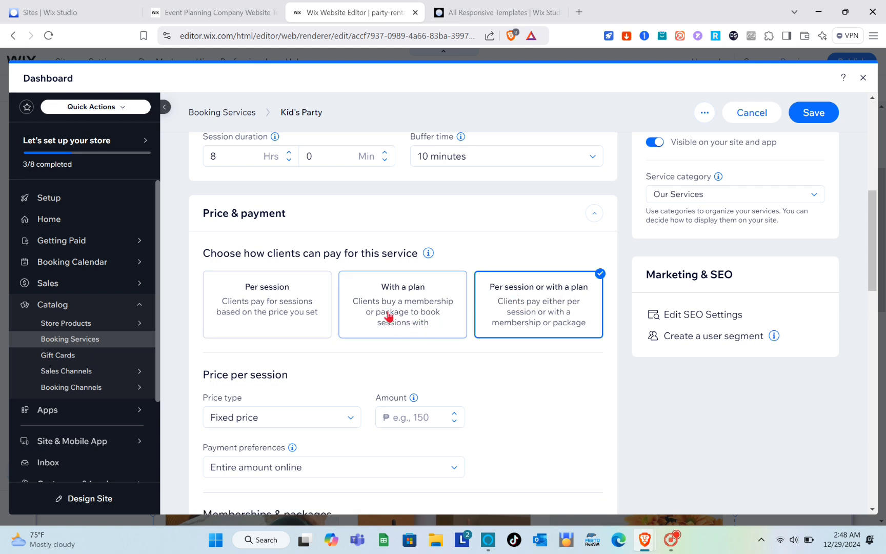
{"action": "left_click", "coordinate": [291, 307]}
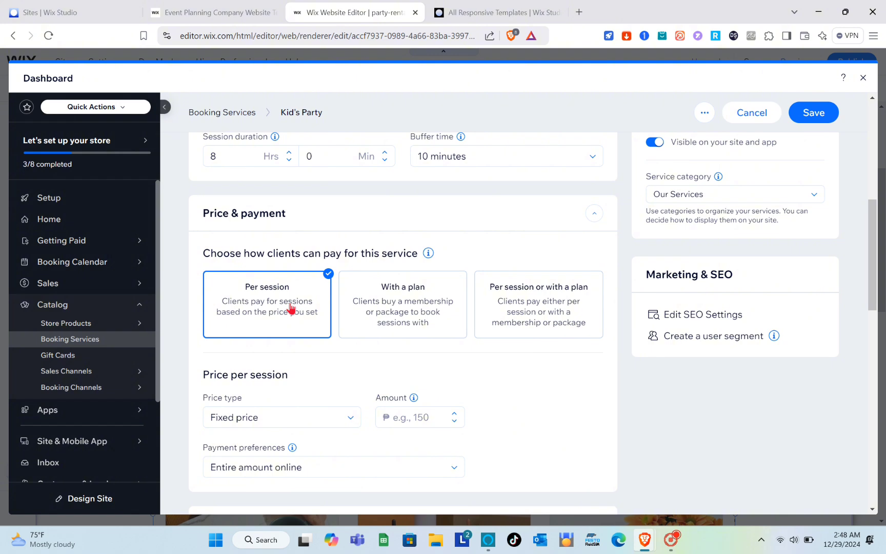
Set a fixed price of ₱8000 per session for the Kid's Party service, with the entire amount paid online
{"action": "scroll", "coordinate": [306, 331], "scroll_direction": "down", "scroll_amount": 3}
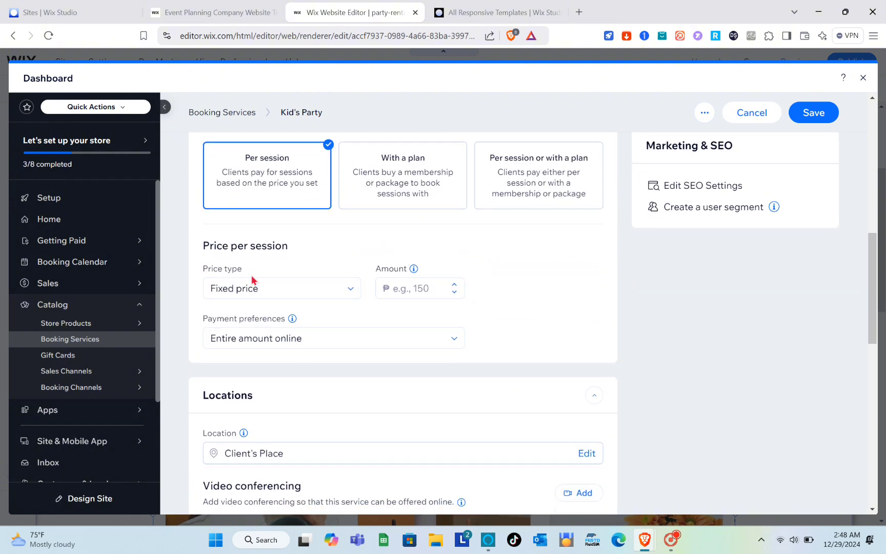
{"action": "left_click", "coordinate": [263, 289]}
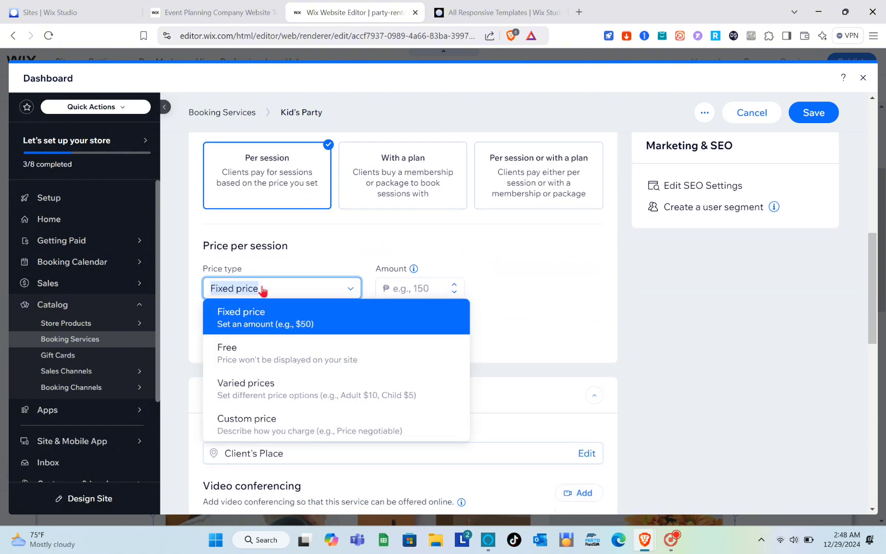
{"action": "left_click", "coordinate": [293, 312]}
{"action": "left_click", "coordinate": [407, 288]}
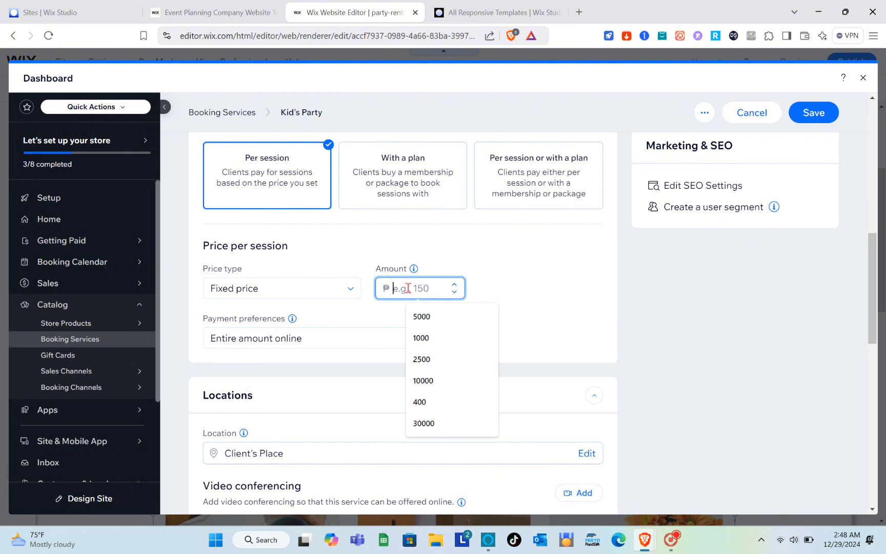
{"action": "type", "text": "300"}
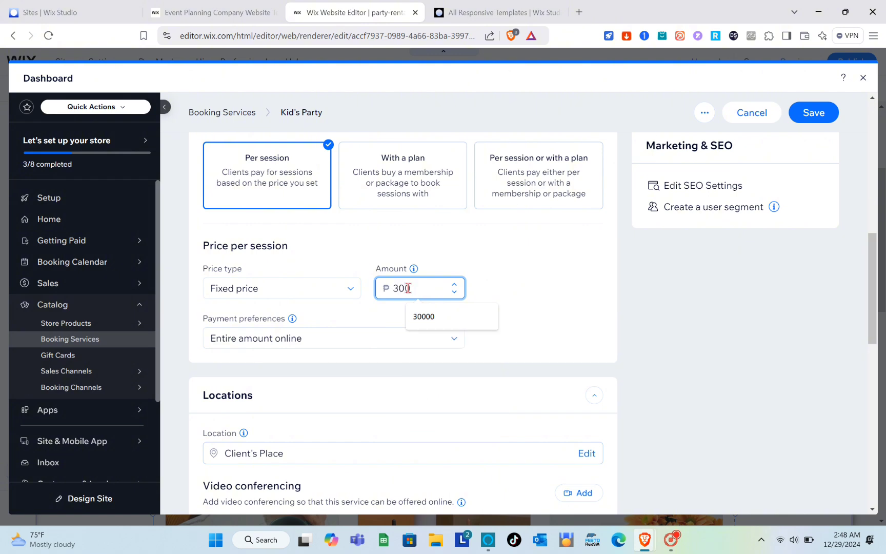
{"action": "key", "text": "BackSpace"}
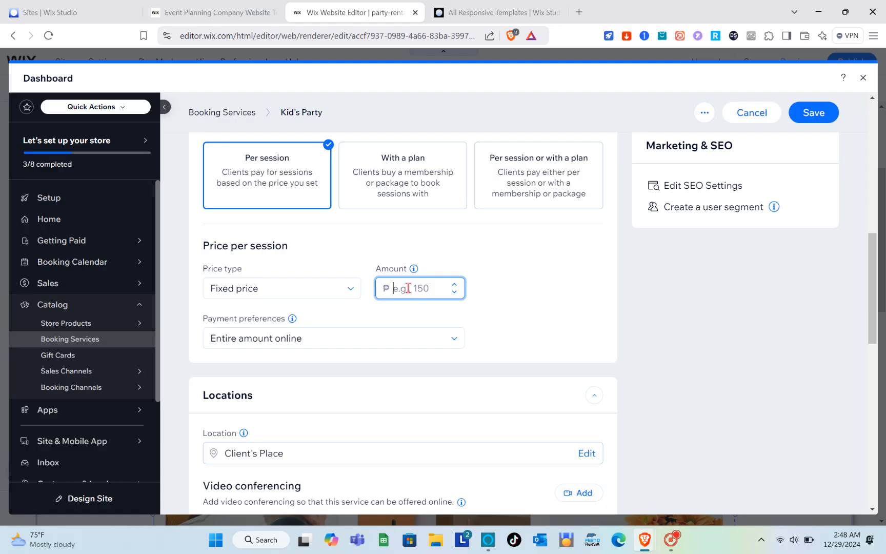
{"action": "type", "text": "8000"}
{"action": "left_click", "coordinate": [309, 339]}
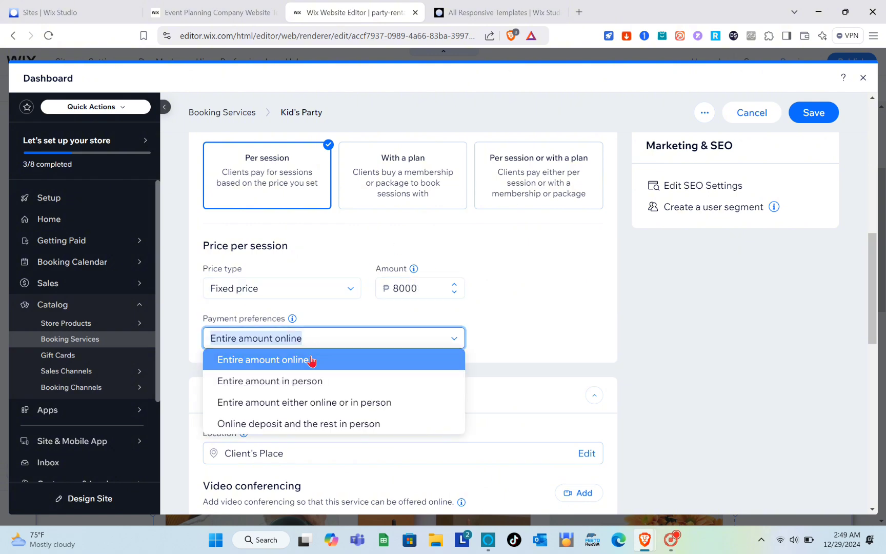
{"action": "left_click", "coordinate": [279, 365]}
Review the location and assigned staff options of the Kid's Party service without changing them
{"action": "scroll", "coordinate": [280, 367], "scroll_direction": "down", "scroll_amount": 3}
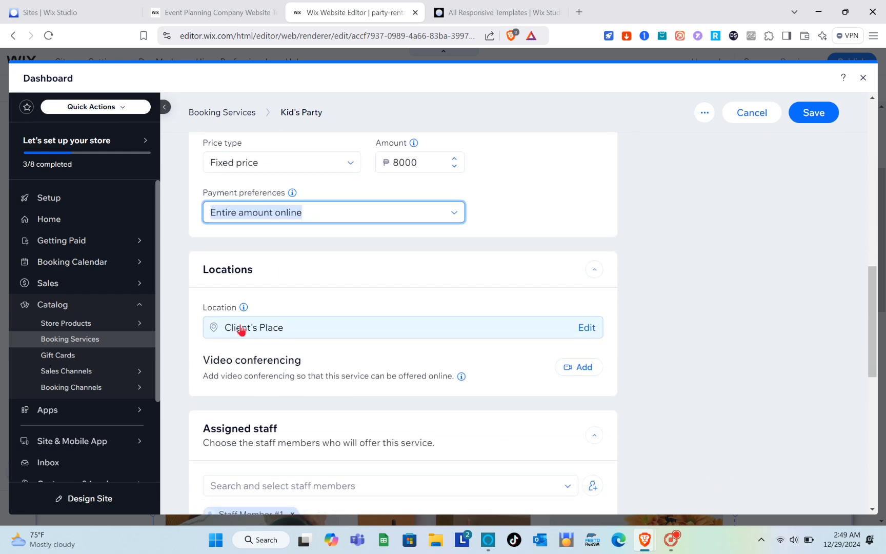
{"action": "left_click", "coordinate": [295, 336]}
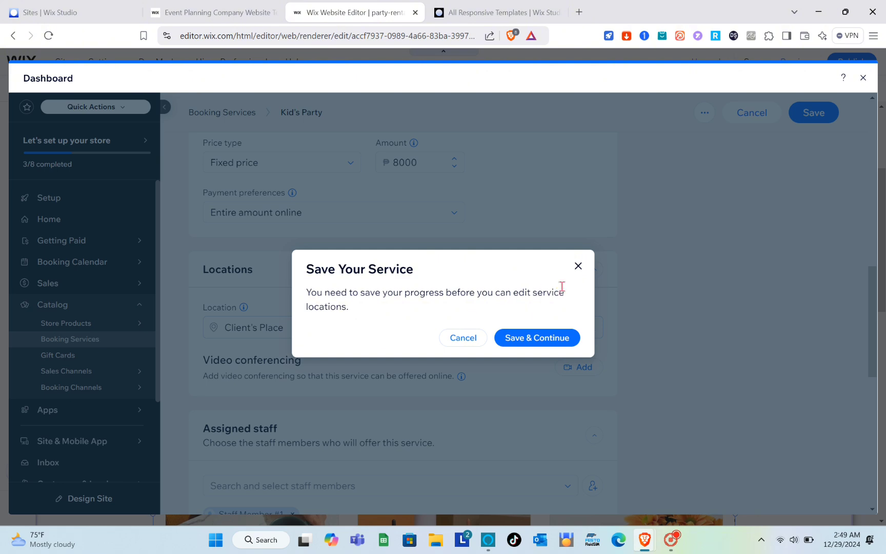
{"action": "left_click", "coordinate": [578, 266]}
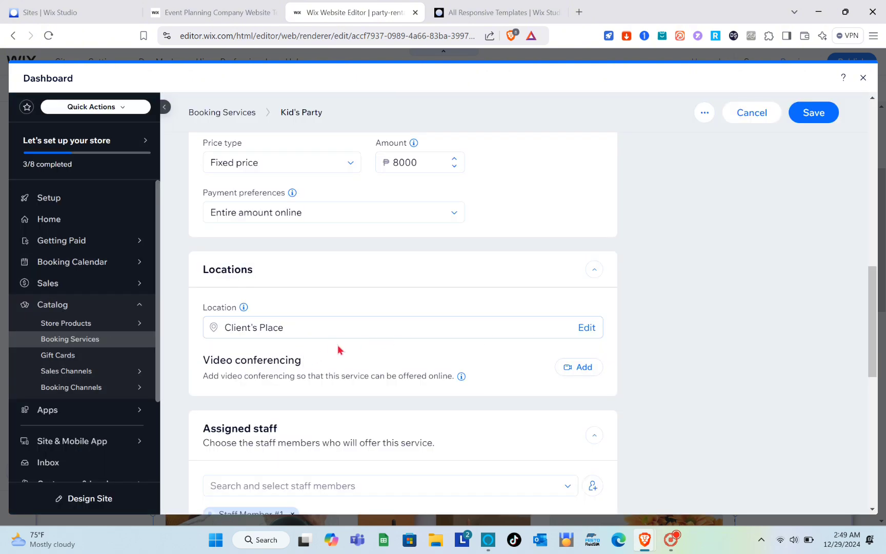
{"action": "scroll", "coordinate": [333, 344], "scroll_direction": "down", "scroll_amount": 2}
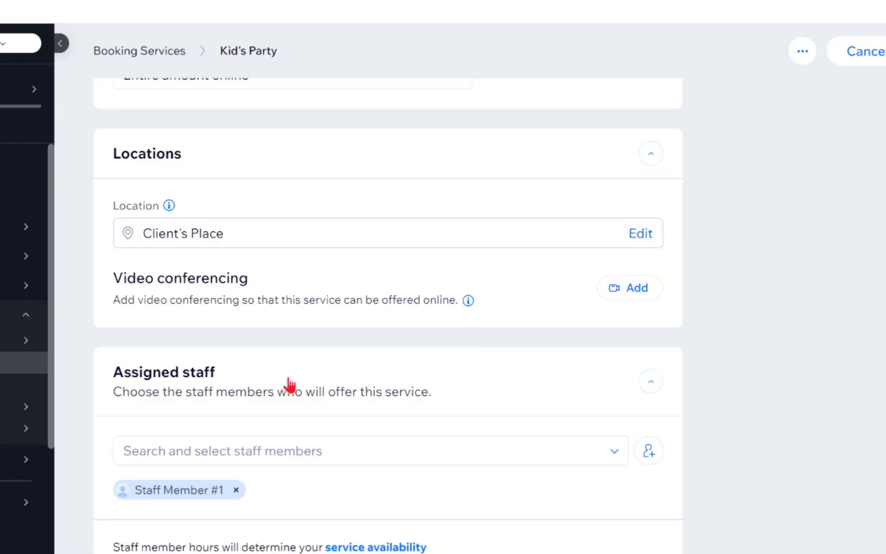
{"action": "scroll", "coordinate": [289, 385], "scroll_direction": "down", "scroll_amount": 3}
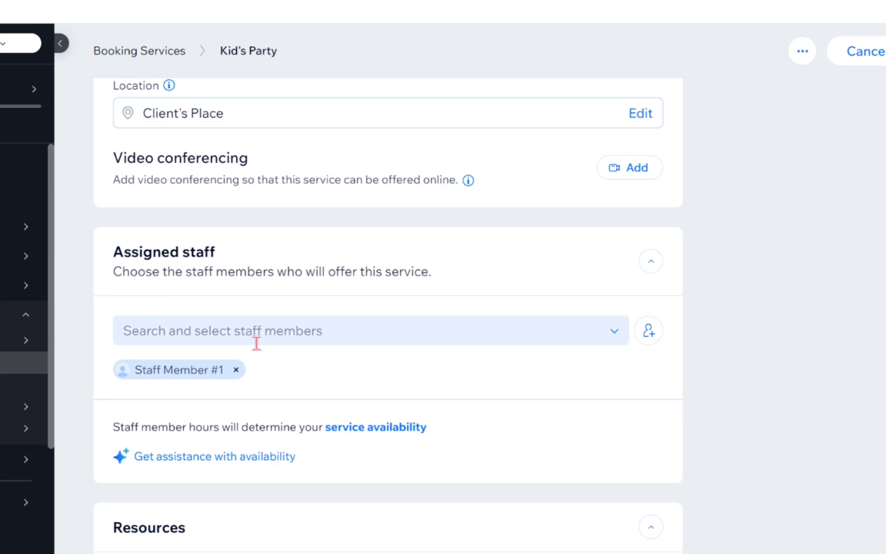
{"action": "left_click", "coordinate": [257, 342]}
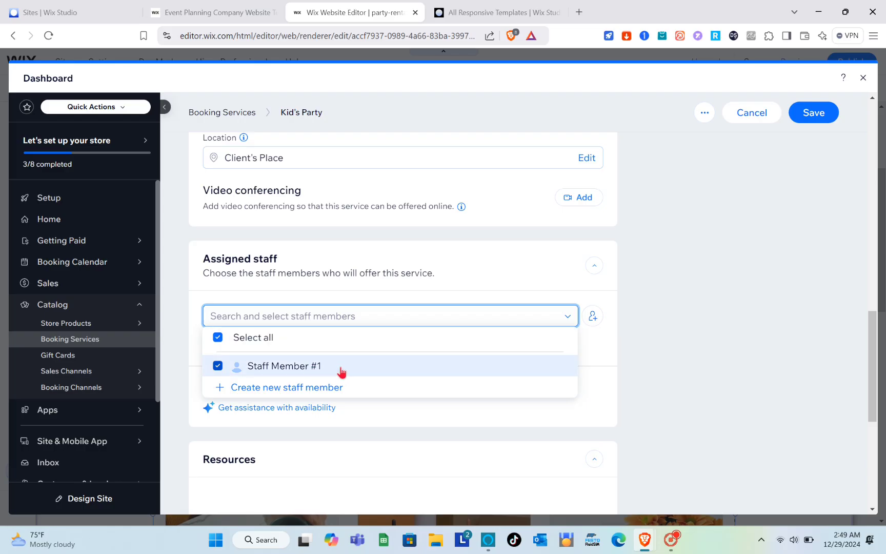
{"action": "left_click", "coordinate": [303, 402]}
{"action": "left_click", "coordinate": [342, 374]}
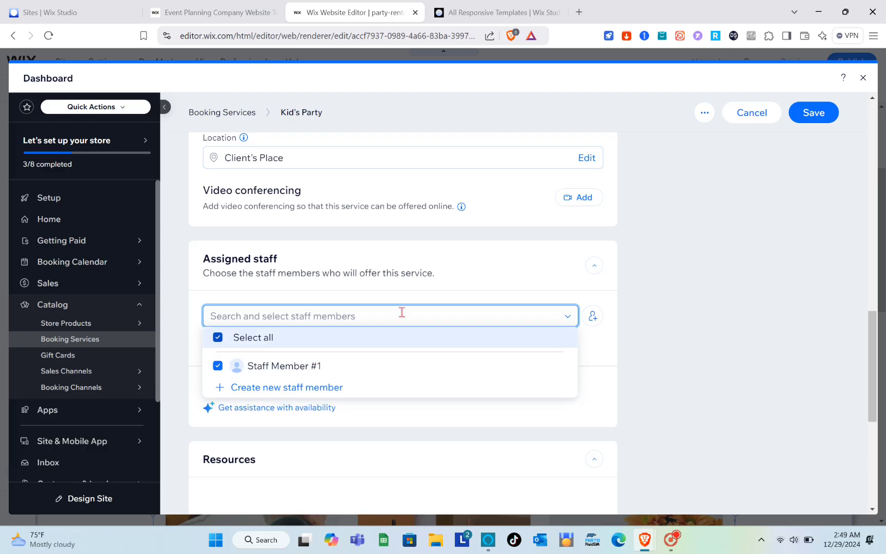
Search the media library for "kids party" and add the outdoor party photo with the Welcome banner as the service's cover image
{"action": "scroll", "coordinate": [402, 311], "scroll_direction": "down", "scroll_amount": 3}
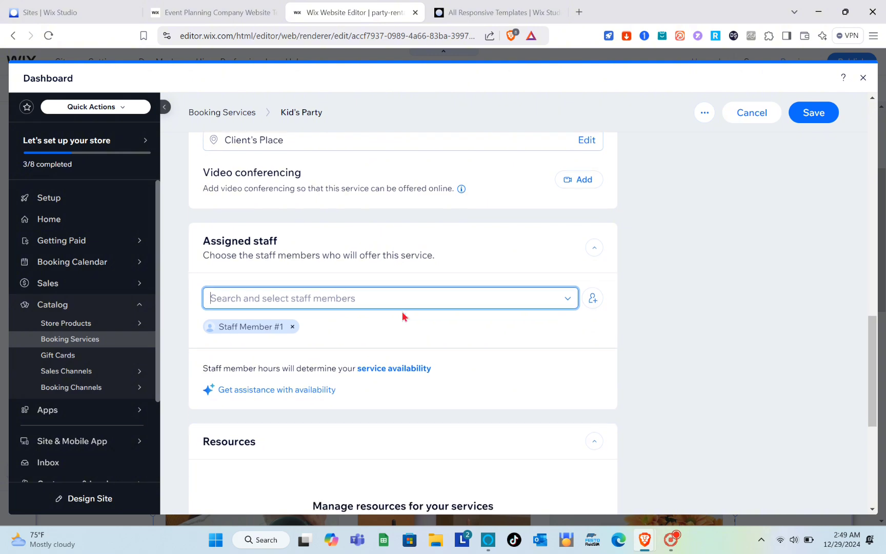
{"action": "scroll", "coordinate": [403, 316], "scroll_direction": "down", "scroll_amount": 2}
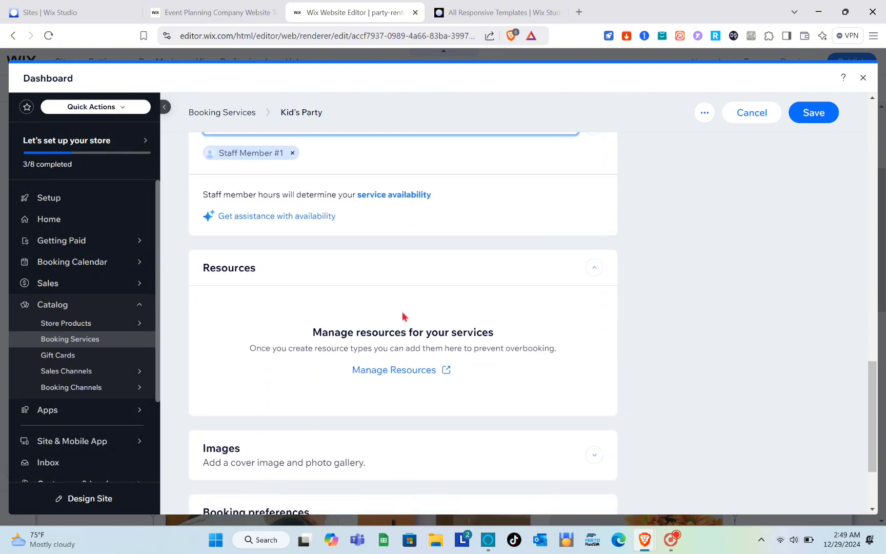
{"action": "scroll", "coordinate": [355, 330], "scroll_direction": "down", "scroll_amount": 1}
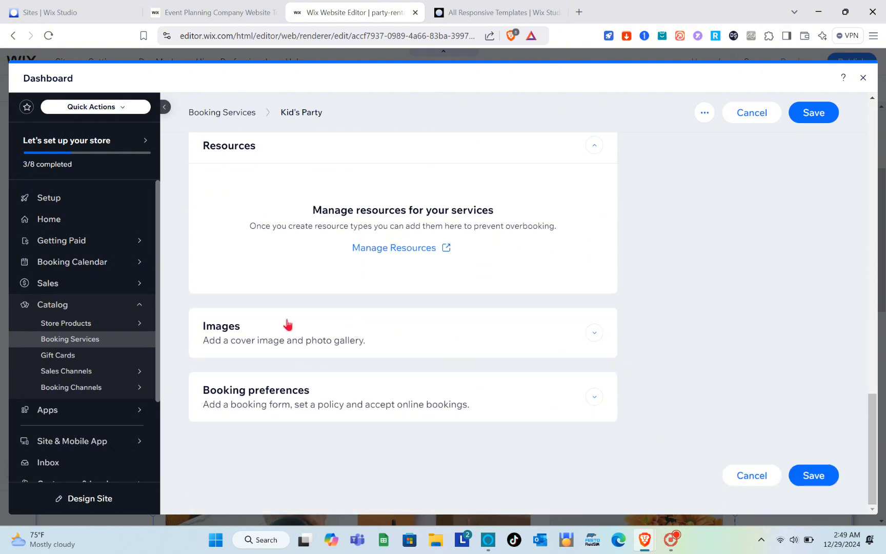
{"action": "left_click", "coordinate": [593, 334]}
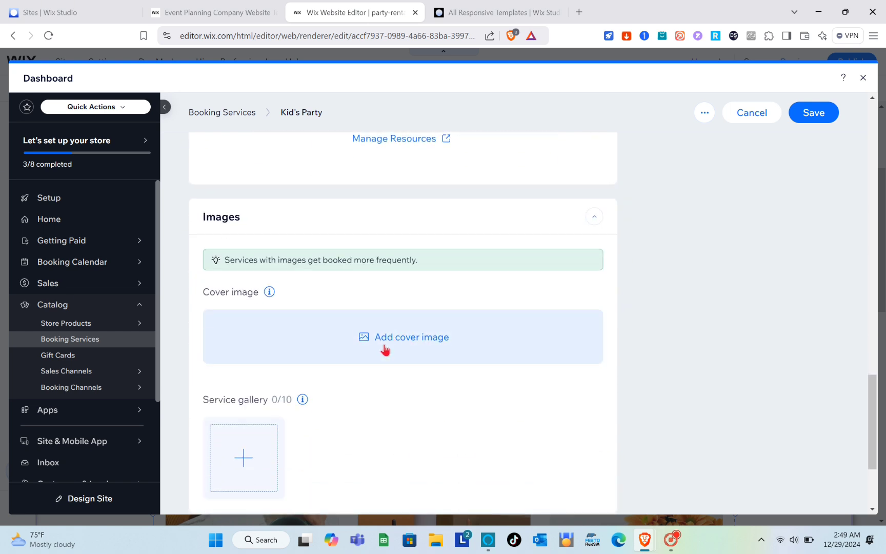
{"action": "left_click", "coordinate": [386, 349]}
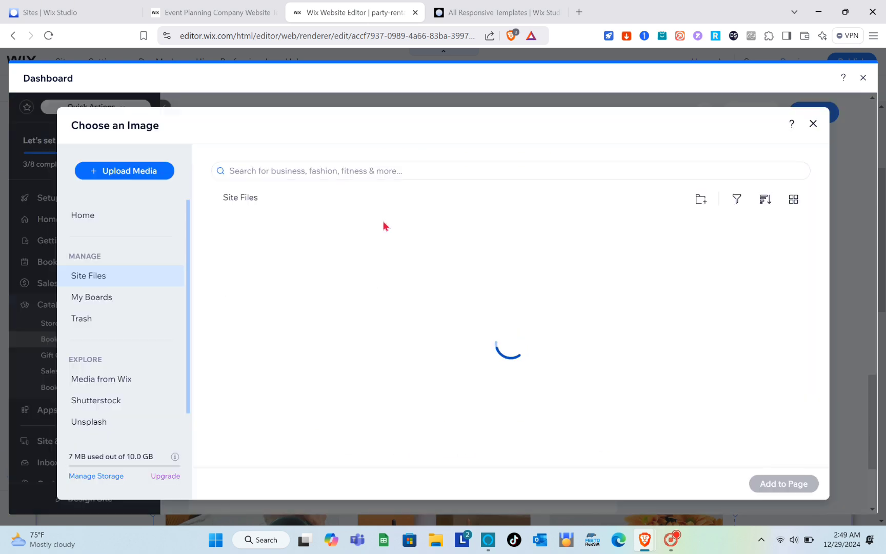
{"action": "left_click", "coordinate": [366, 167]}
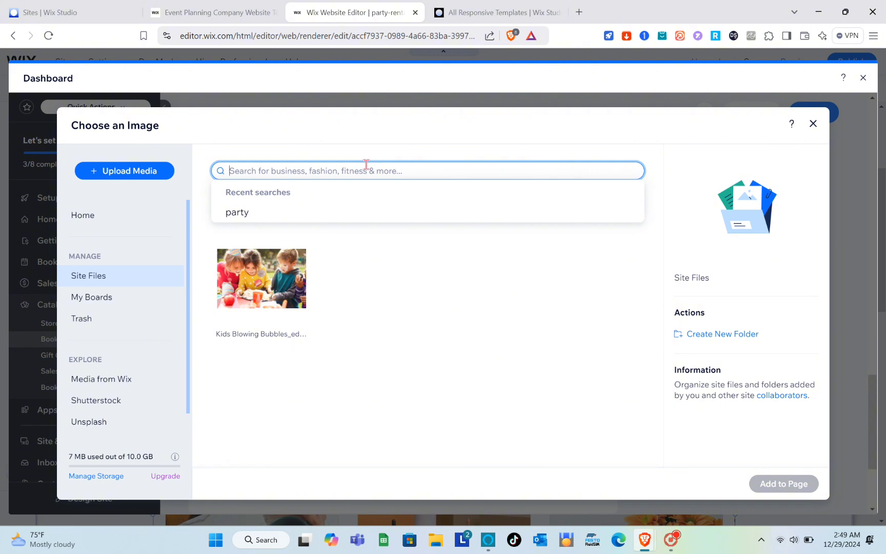
{"action": "type", "text": "kid"}
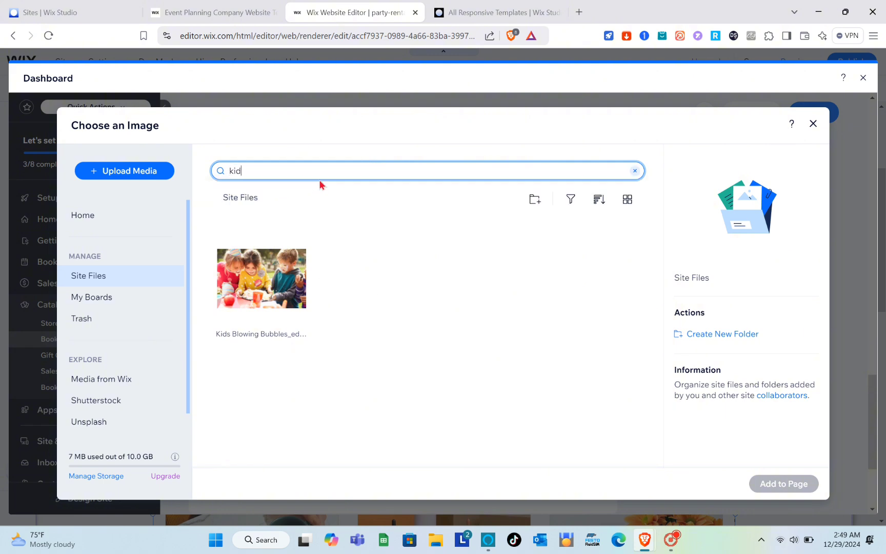
{"action": "type", "text": "s party"}
{"action": "key", "text": "Return"}
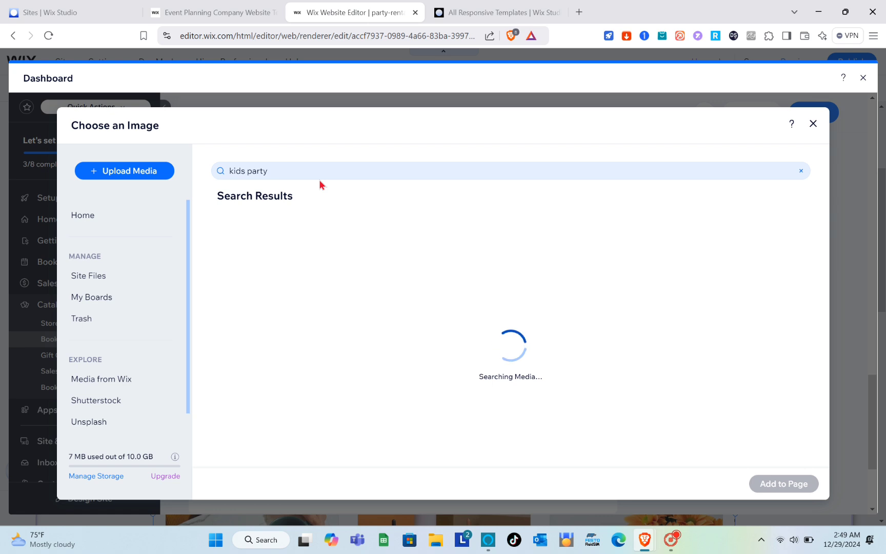
{"action": "scroll", "coordinate": [326, 345], "scroll_direction": "down", "scroll_amount": 3}
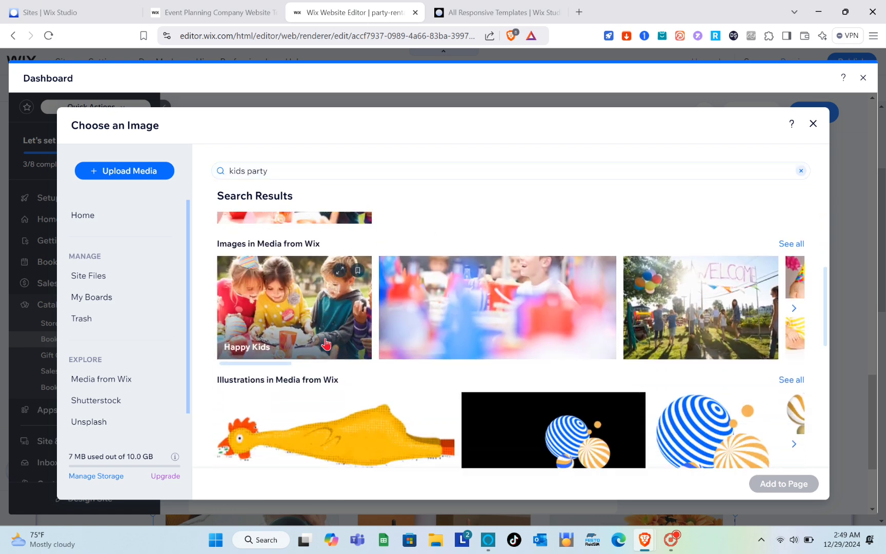
{"action": "scroll", "coordinate": [326, 345], "scroll_direction": "down", "scroll_amount": 1}
{"action": "left_click", "coordinate": [698, 279]}
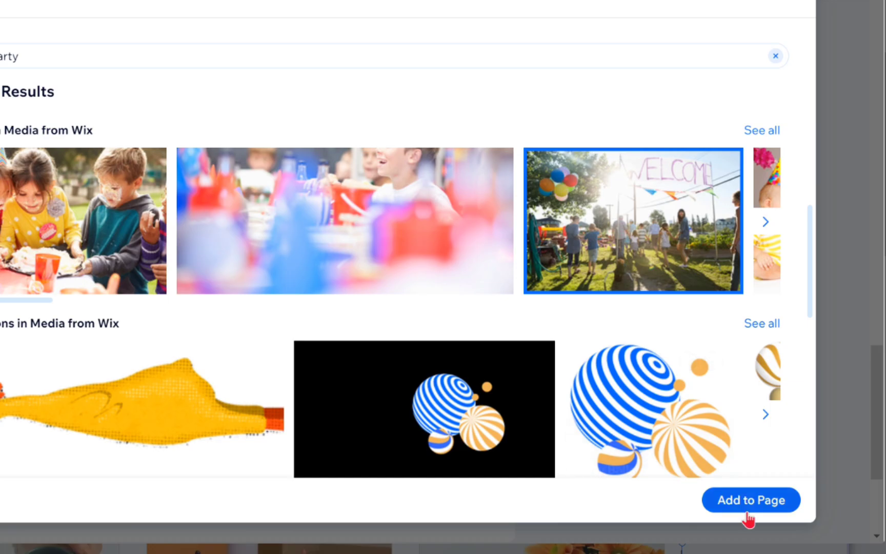
{"action": "left_click", "coordinate": [779, 490]}
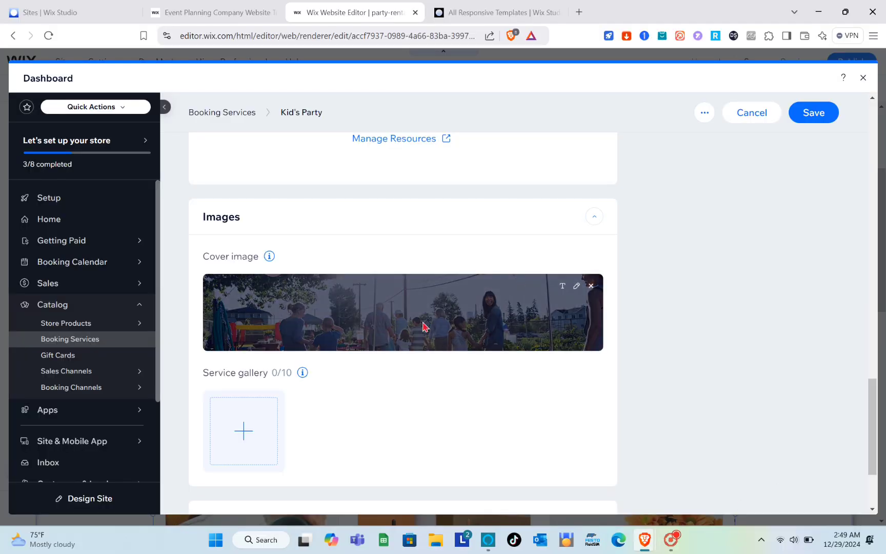
Keep the default booking form in the booking preferences and save the Kid's Party service
{"action": "scroll", "coordinate": [425, 326], "scroll_direction": "down", "scroll_amount": 3}
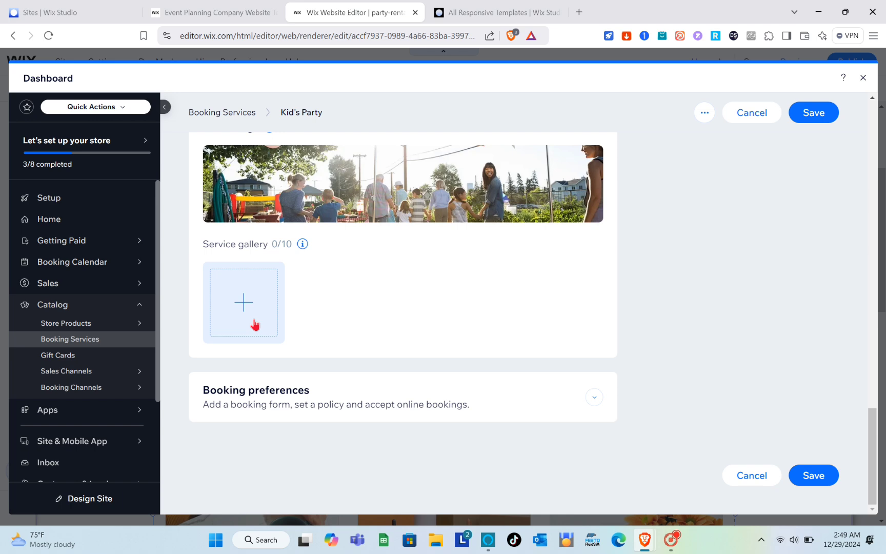
{"action": "left_click", "coordinate": [594, 396]}
{"action": "scroll", "coordinate": [449, 370], "scroll_direction": "down", "scroll_amount": 5}
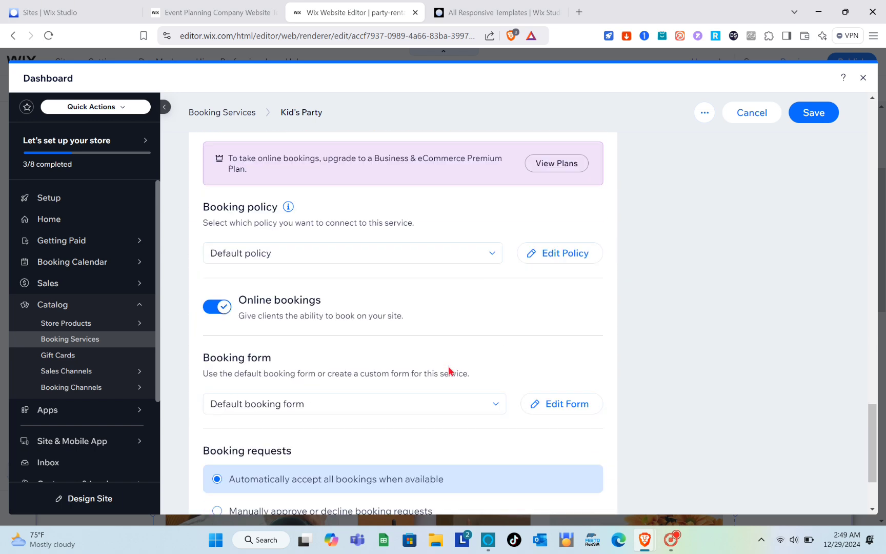
{"action": "scroll", "coordinate": [472, 246], "scroll_direction": "up", "scroll_amount": 1}
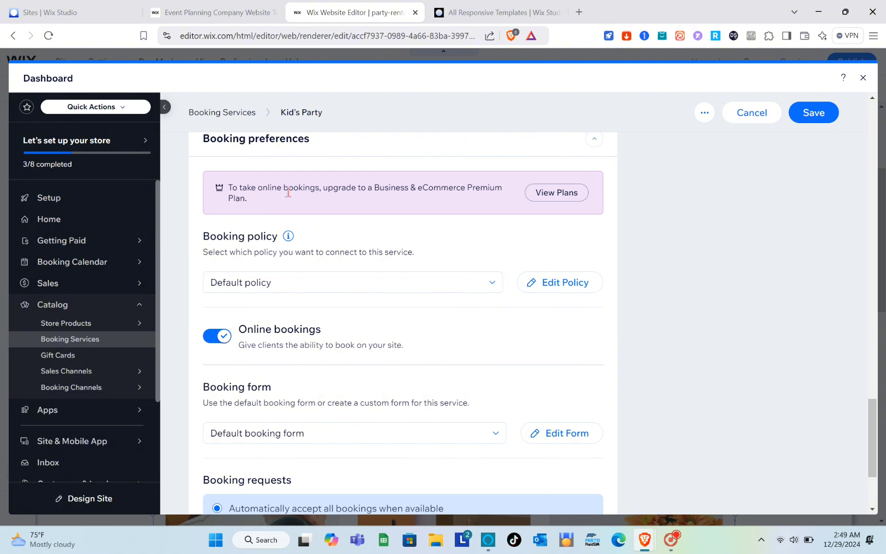
{"action": "scroll", "coordinate": [395, 283], "scroll_direction": "down", "scroll_amount": 3}
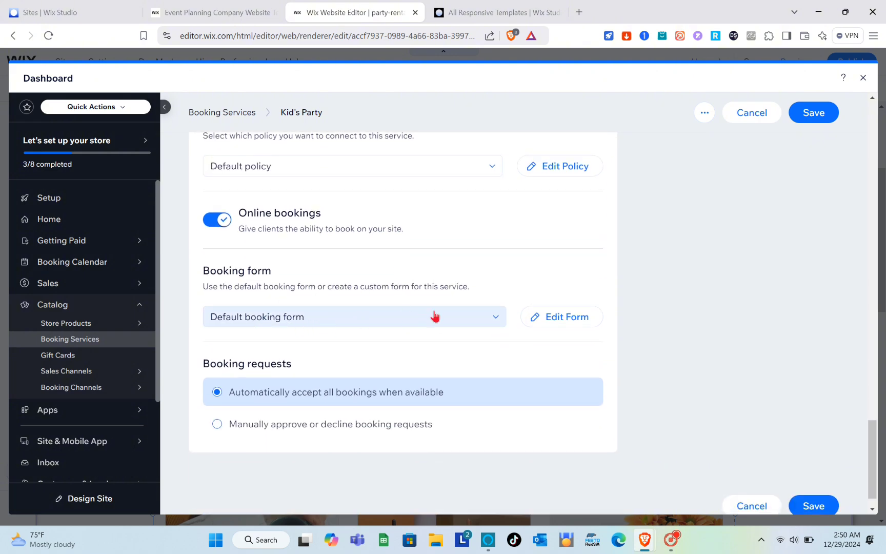
{"action": "left_click", "coordinate": [487, 321]}
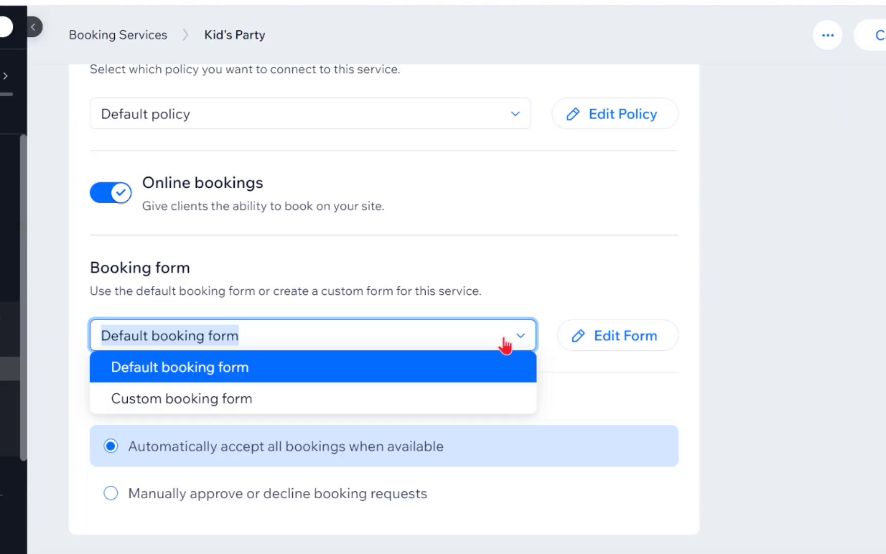
{"action": "left_click", "coordinate": [509, 340]}
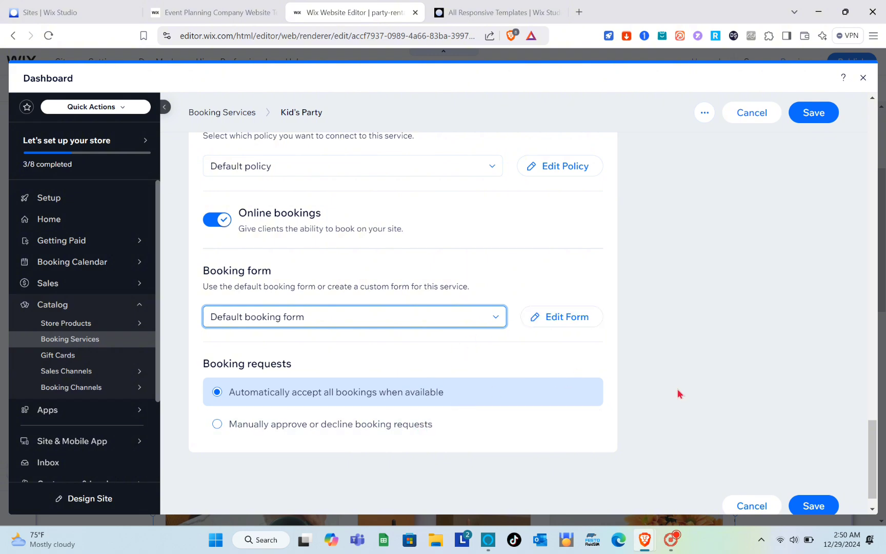
{"action": "left_click", "coordinate": [809, 511]}
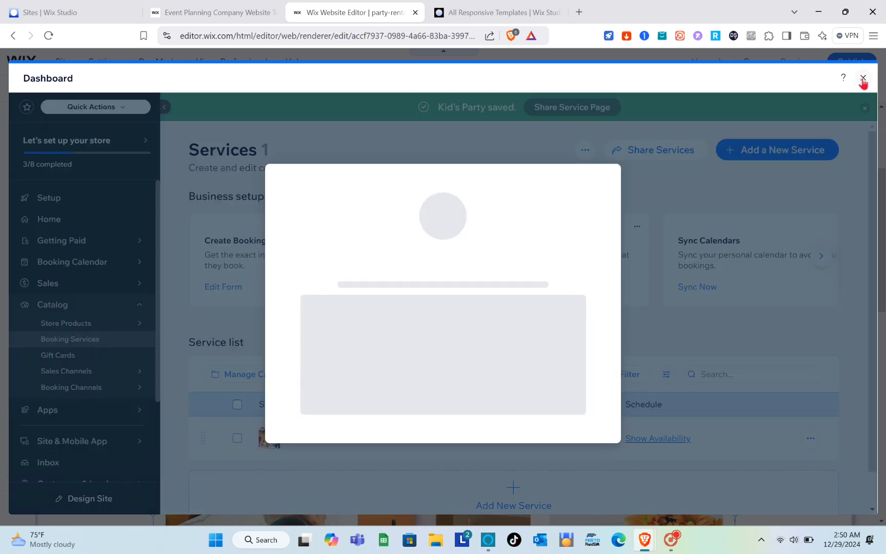
Close the dashboard and preview the site's Home and Book Online pages
{"action": "left_click", "coordinate": [862, 78]}
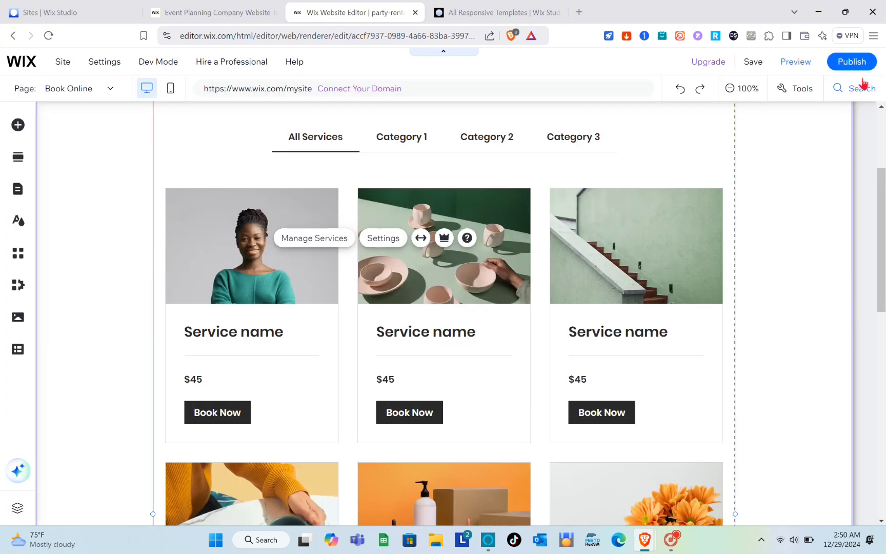
{"action": "left_click", "coordinate": [793, 65]}
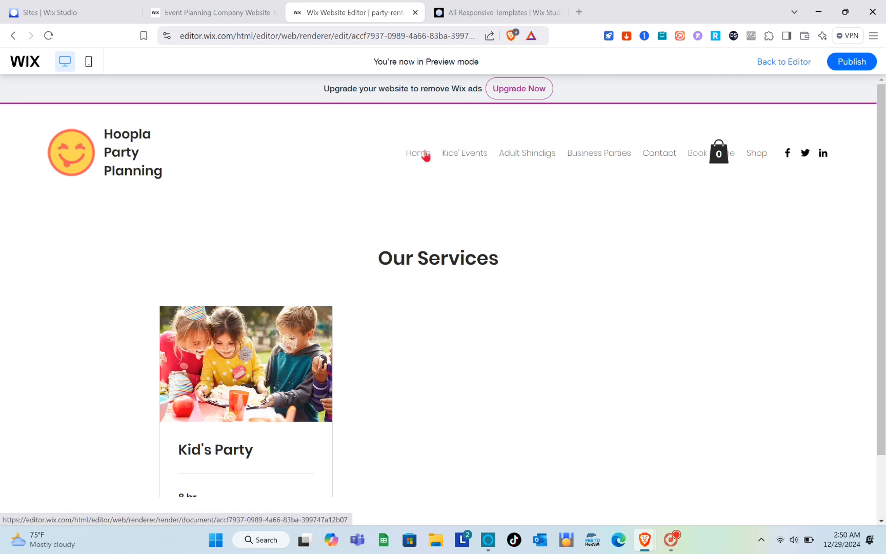
{"action": "left_click", "coordinate": [423, 154]}
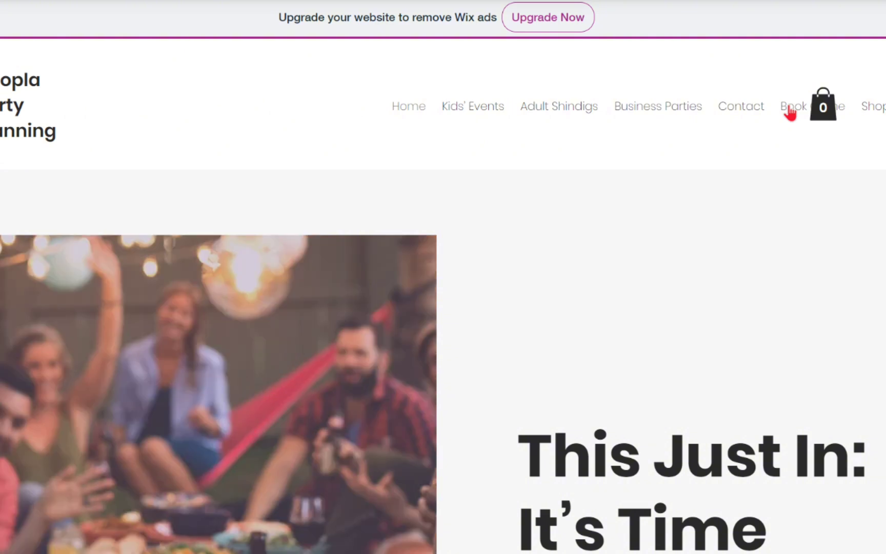
{"action": "left_click", "coordinate": [790, 112]}
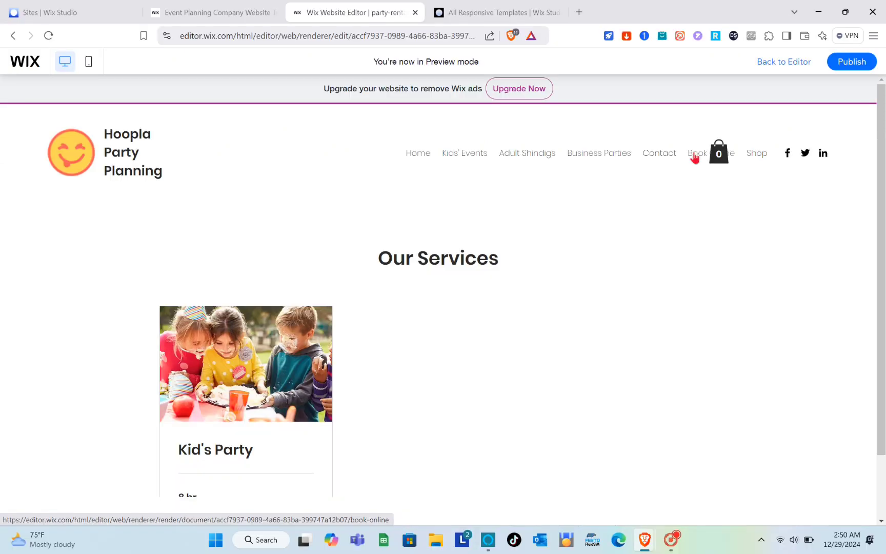
Look over the Kid's Party card in the previewed services list and open its booking calendar
{"action": "scroll", "coordinate": [231, 433], "scroll_direction": "down", "scroll_amount": 2}
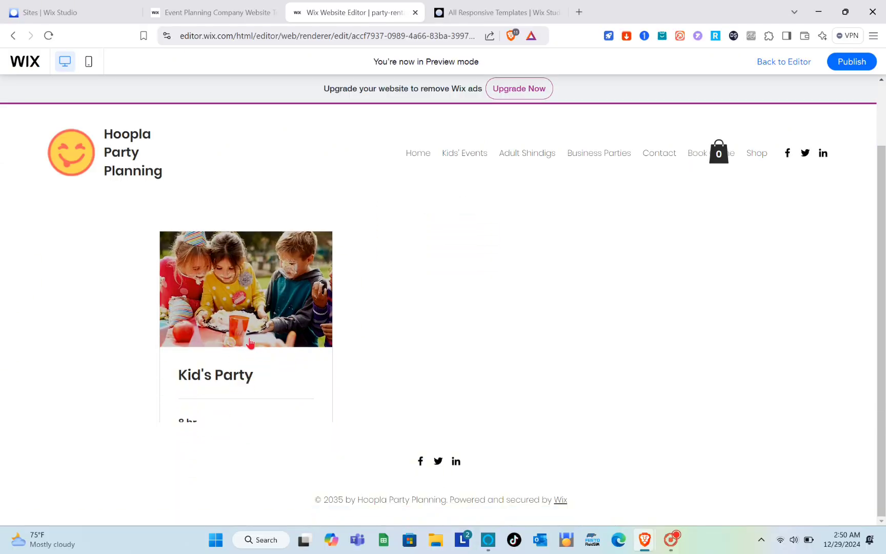
{"action": "scroll", "coordinate": [259, 408], "scroll_direction": "up", "scroll_amount": 1}
{"action": "scroll", "coordinate": [260, 408], "scroll_direction": "down", "scroll_amount": 1}
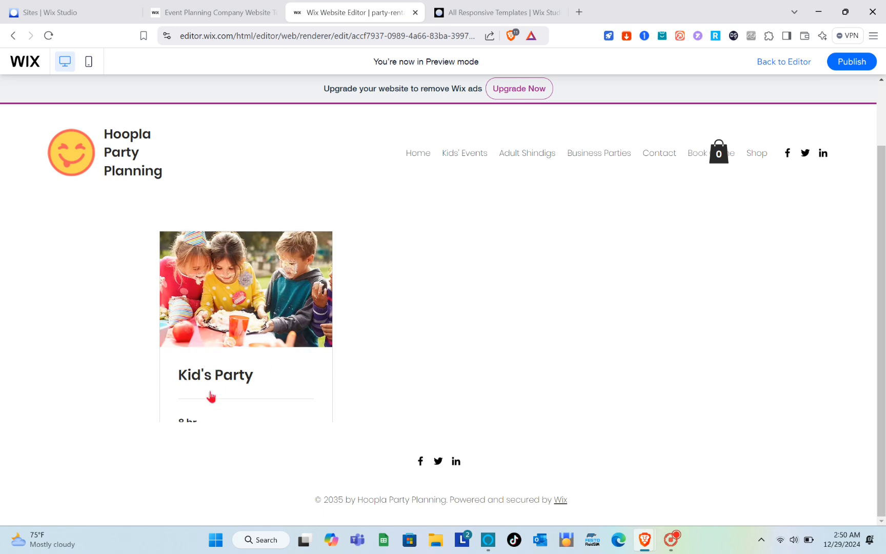
{"action": "scroll", "coordinate": [207, 395], "scroll_direction": "up", "scroll_amount": 1}
{"action": "left_click", "coordinate": [263, 359]}
{"action": "scroll", "coordinate": [264, 360], "scroll_direction": "up", "scroll_amount": 2}
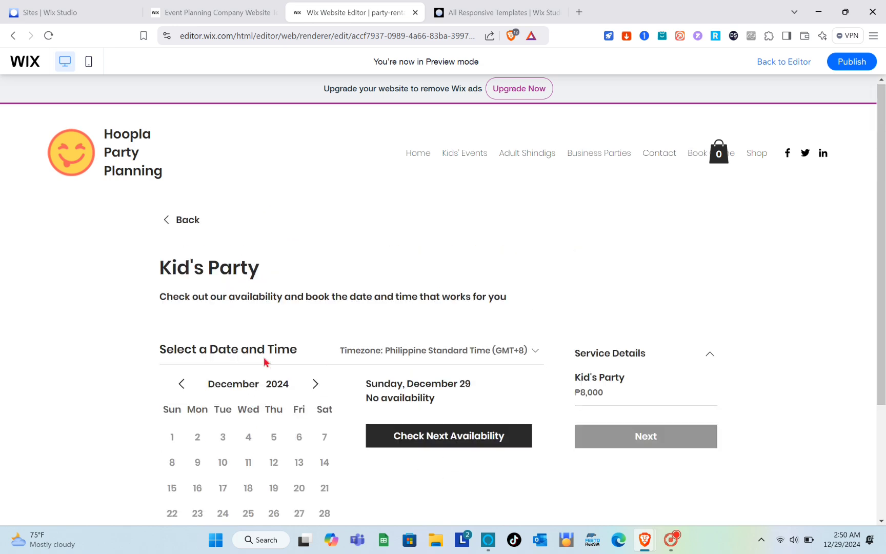
Try to return from the Kid's Party booking page to the services list
{"action": "left_click", "coordinate": [185, 220]}
{"action": "scroll", "coordinate": [235, 262], "scroll_direction": "down", "scroll_amount": 2}
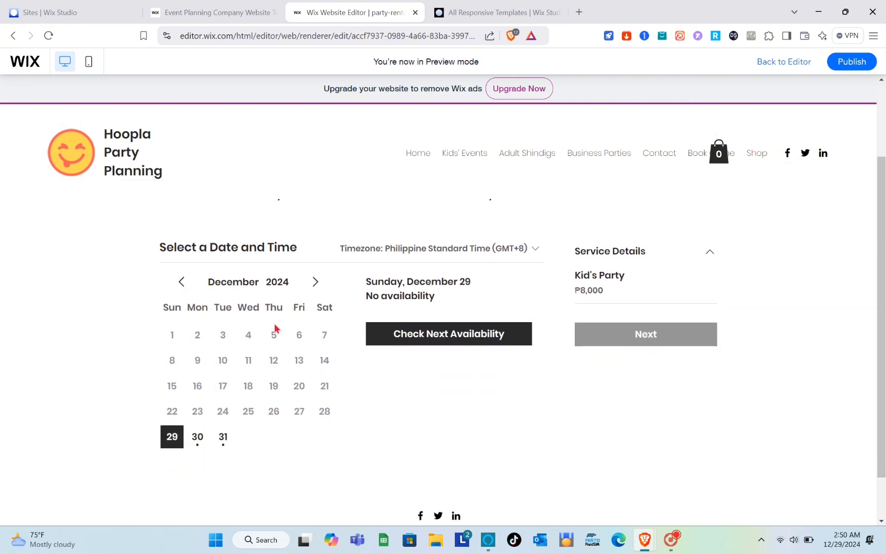
{"action": "scroll", "coordinate": [274, 328], "scroll_direction": "up", "scroll_amount": 2}
{"action": "left_click", "coordinate": [167, 225]}
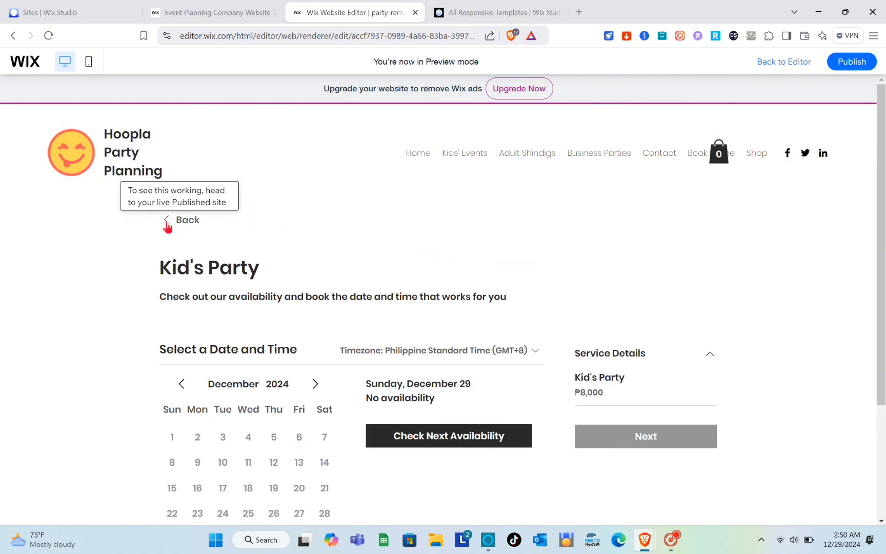
Check December 30, test booking the Kid's Party slot on December 31 at 10:00 am, and dismiss the upgrade offer
{"action": "scroll", "coordinate": [238, 338], "scroll_direction": "down", "scroll_amount": 3}
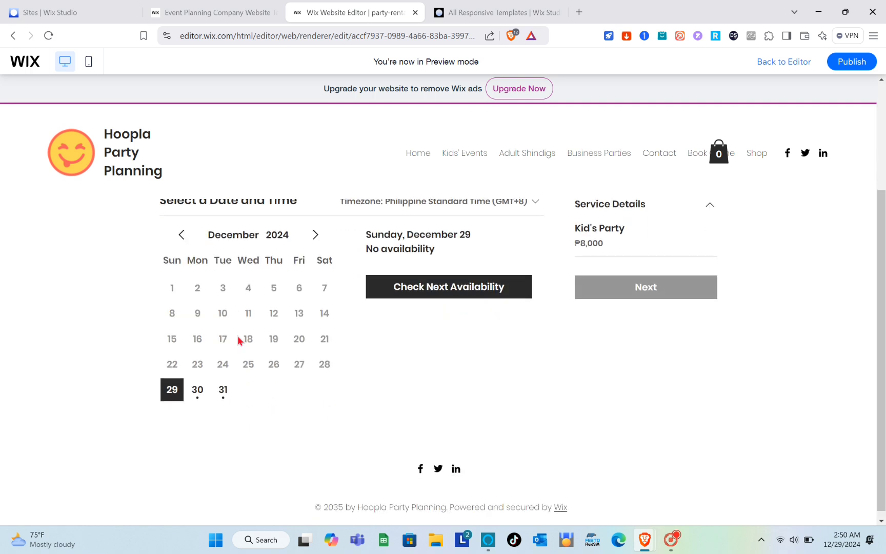
{"action": "left_click", "coordinate": [198, 391]}
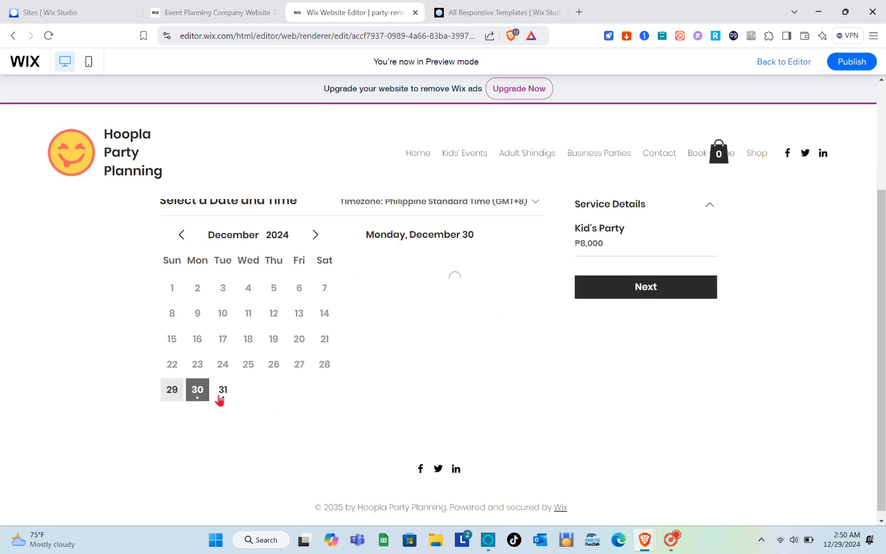
{"action": "left_click", "coordinate": [223, 393]}
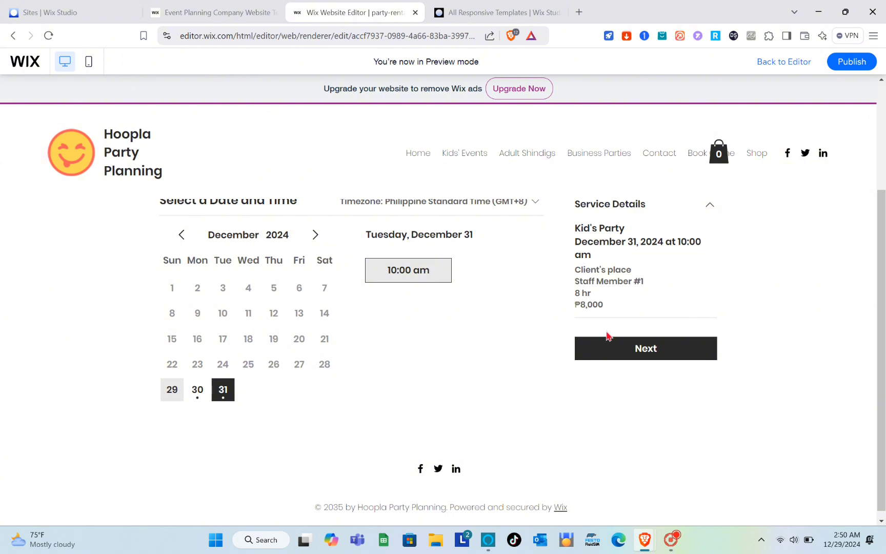
{"action": "left_click", "coordinate": [638, 354]}
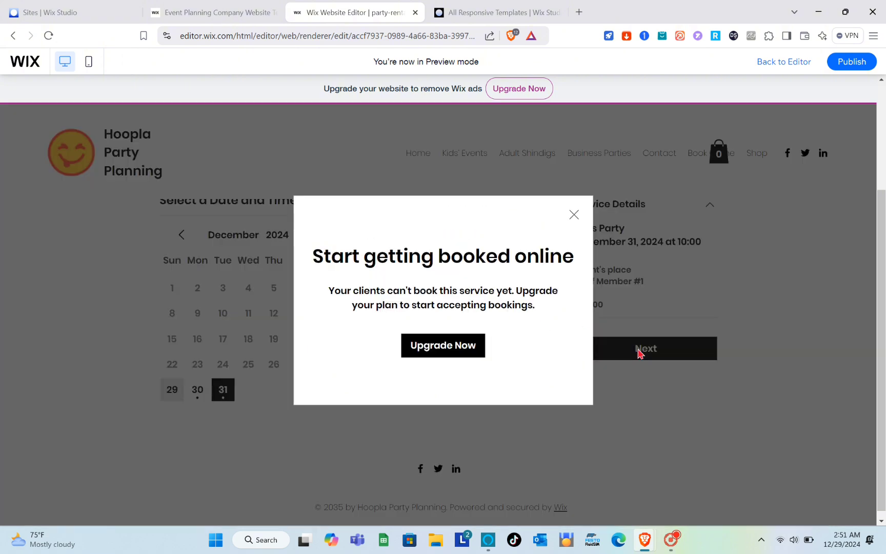
{"action": "left_click", "coordinate": [574, 215]}
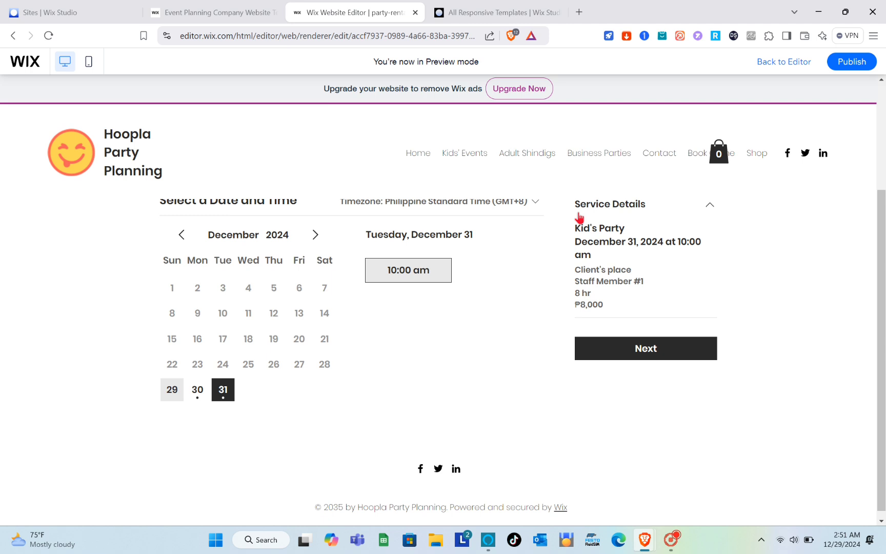
Go back through the browser history from the Kid's Party booking page and examine the generic booking calendar page
{"action": "scroll", "coordinate": [580, 218], "scroll_direction": "up", "scroll_amount": 3}
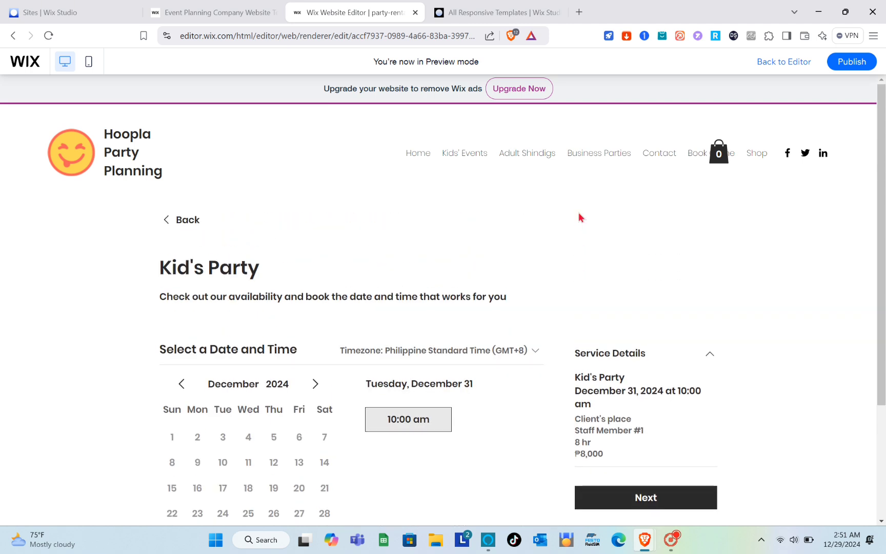
{"action": "left_click", "coordinate": [168, 226]}
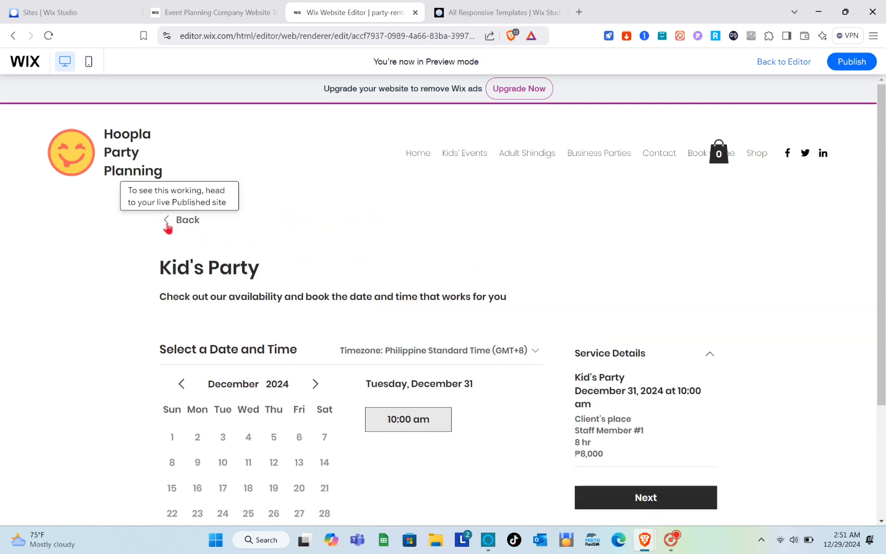
{"action": "left_click", "coordinate": [11, 39]}
{"action": "left_click", "coordinate": [11, 39]}
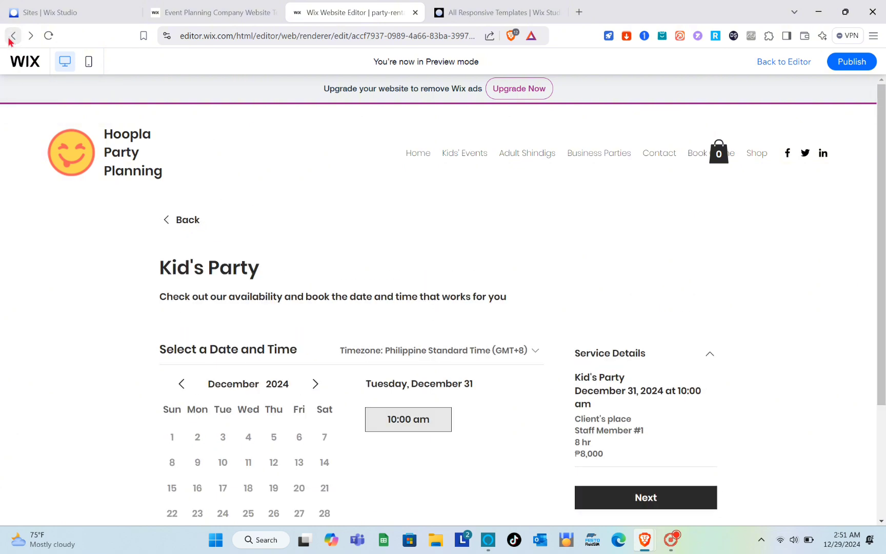
{"action": "left_click", "coordinate": [11, 39]}
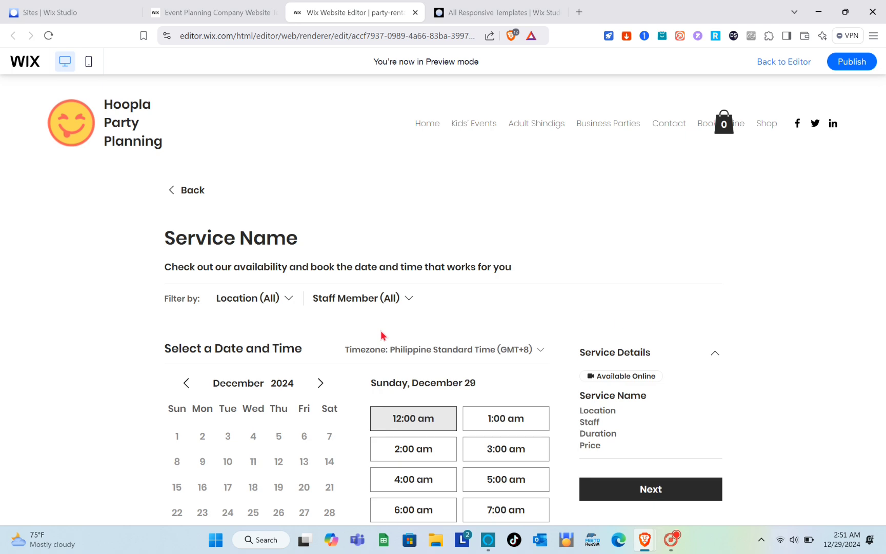
{"action": "scroll", "coordinate": [380, 330], "scroll_direction": "down", "scroll_amount": 4}
{"action": "scroll", "coordinate": [381, 330], "scroll_direction": "up", "scroll_amount": 3}
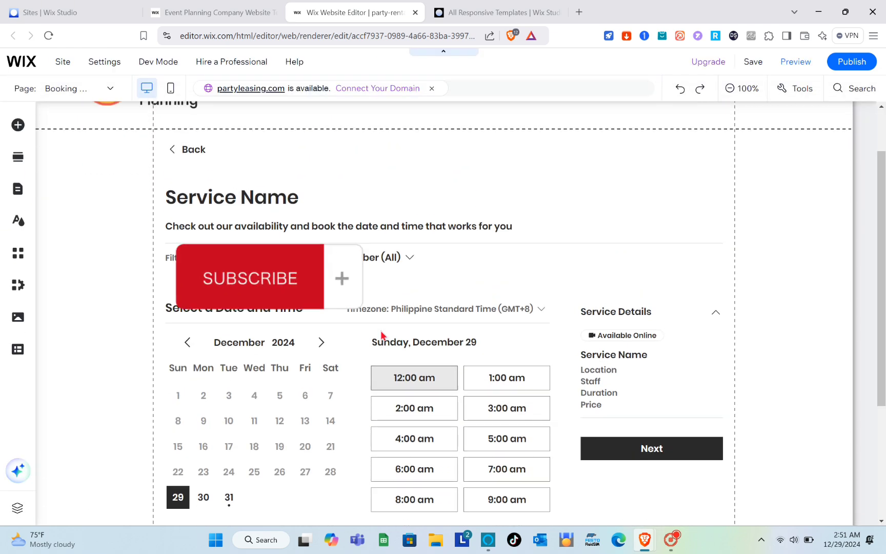